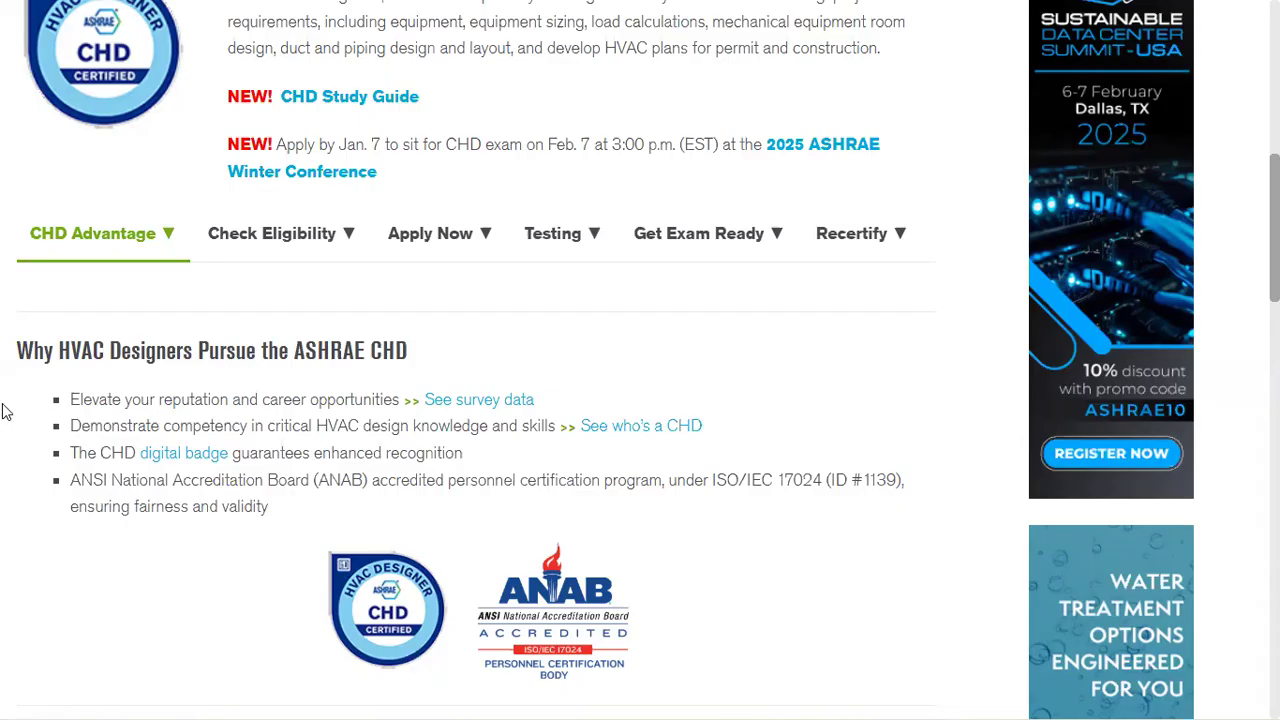
Open the Certified HVAC Designer application form from the Apply Now section
{"action": "scroll", "coordinate": [4, 412], "scroll_direction": "up", "scroll_amount": 7}
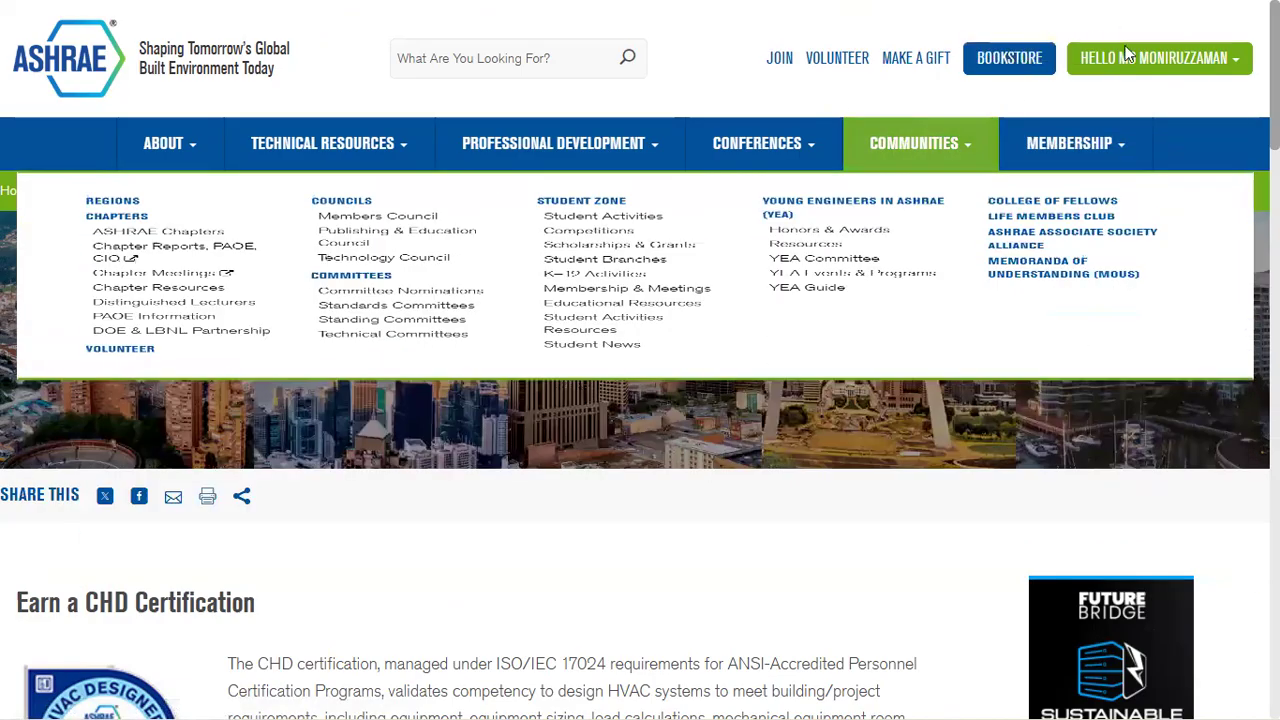
{"action": "scroll", "coordinate": [229, 480], "scroll_direction": "down", "scroll_amount": 1}
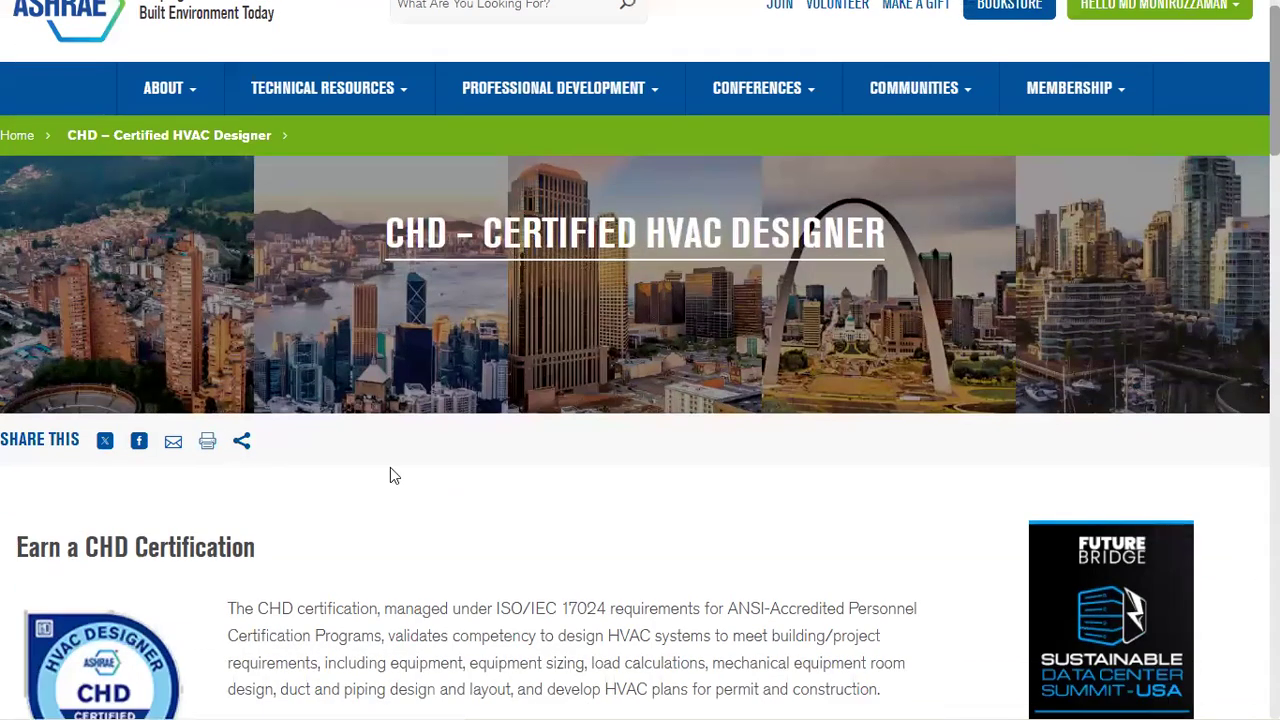
{"action": "scroll", "coordinate": [390, 470], "scroll_direction": "down", "scroll_amount": 3}
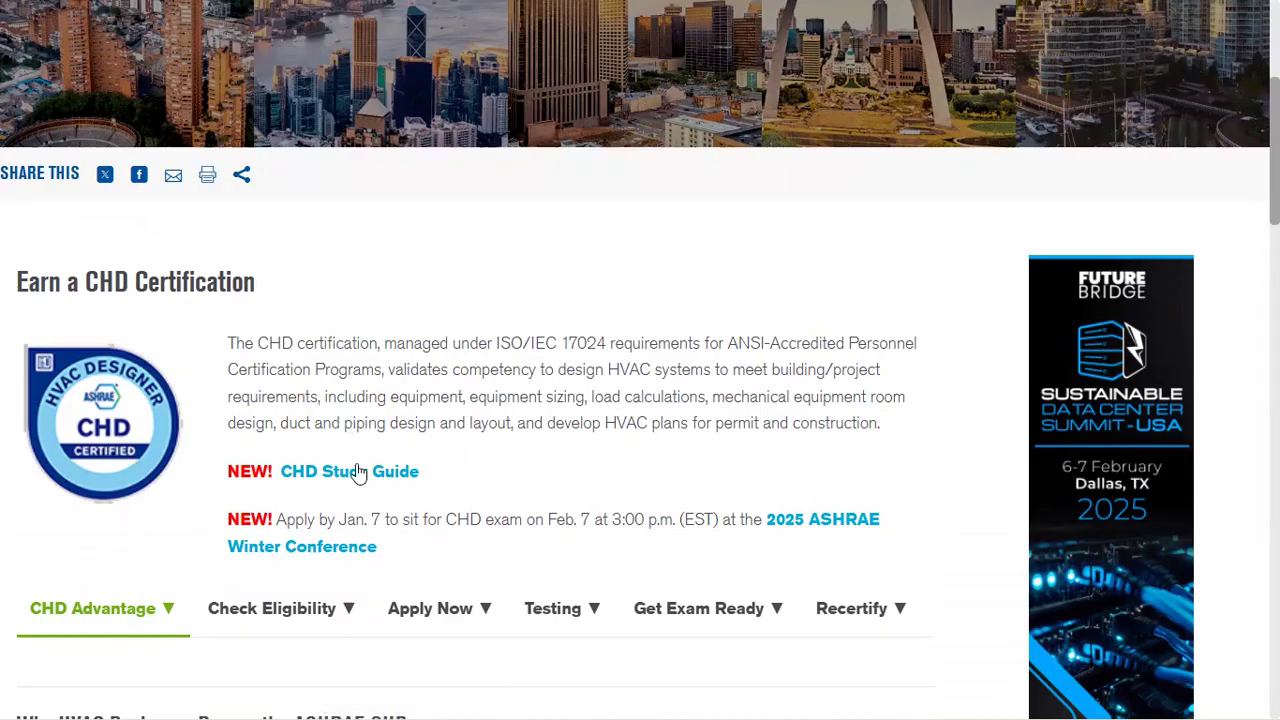
{"action": "scroll", "coordinate": [245, 458], "scroll_direction": "down", "scroll_amount": 2}
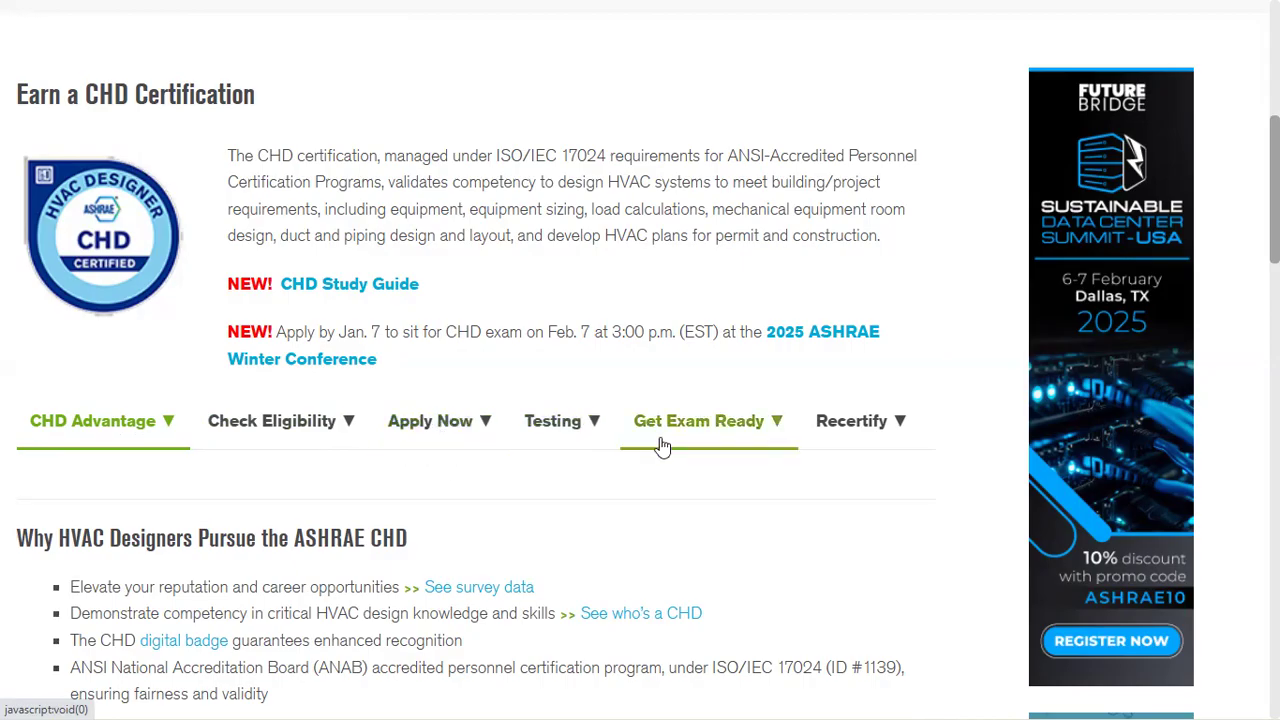
{"action": "left_click", "coordinate": [437, 424]}
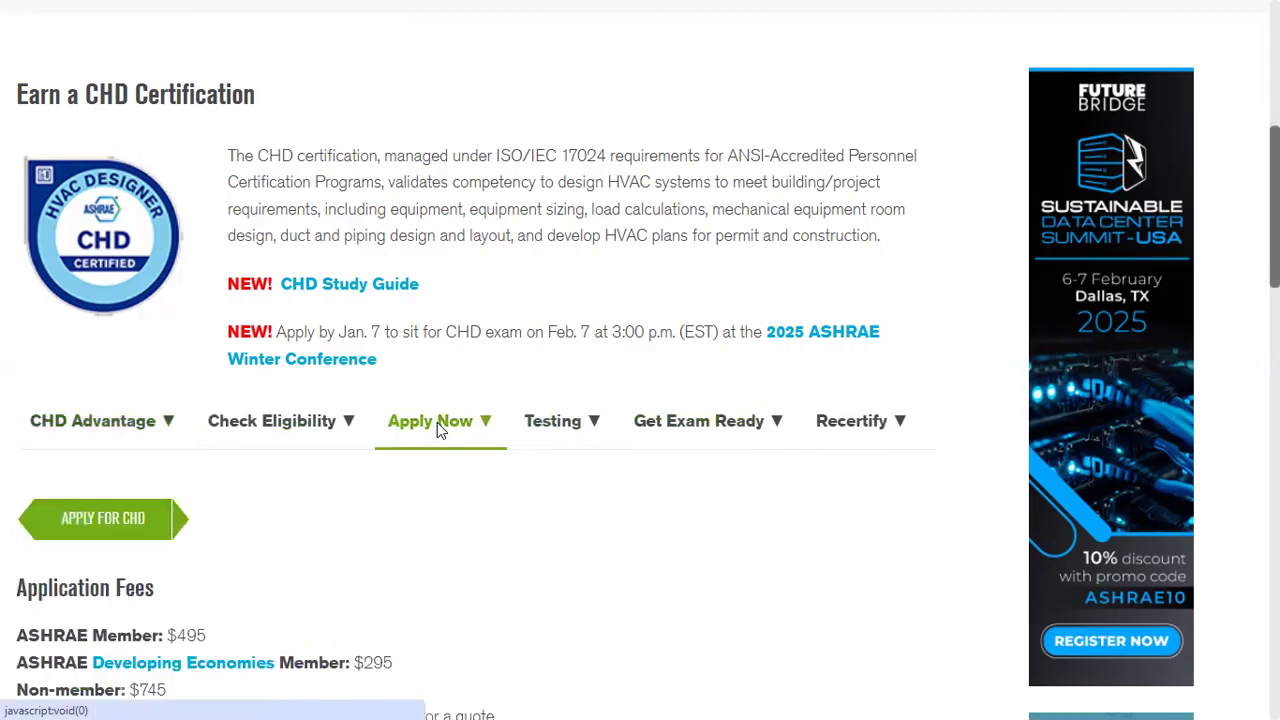
{"action": "scroll", "coordinate": [371, 494], "scroll_direction": "down", "scroll_amount": 2}
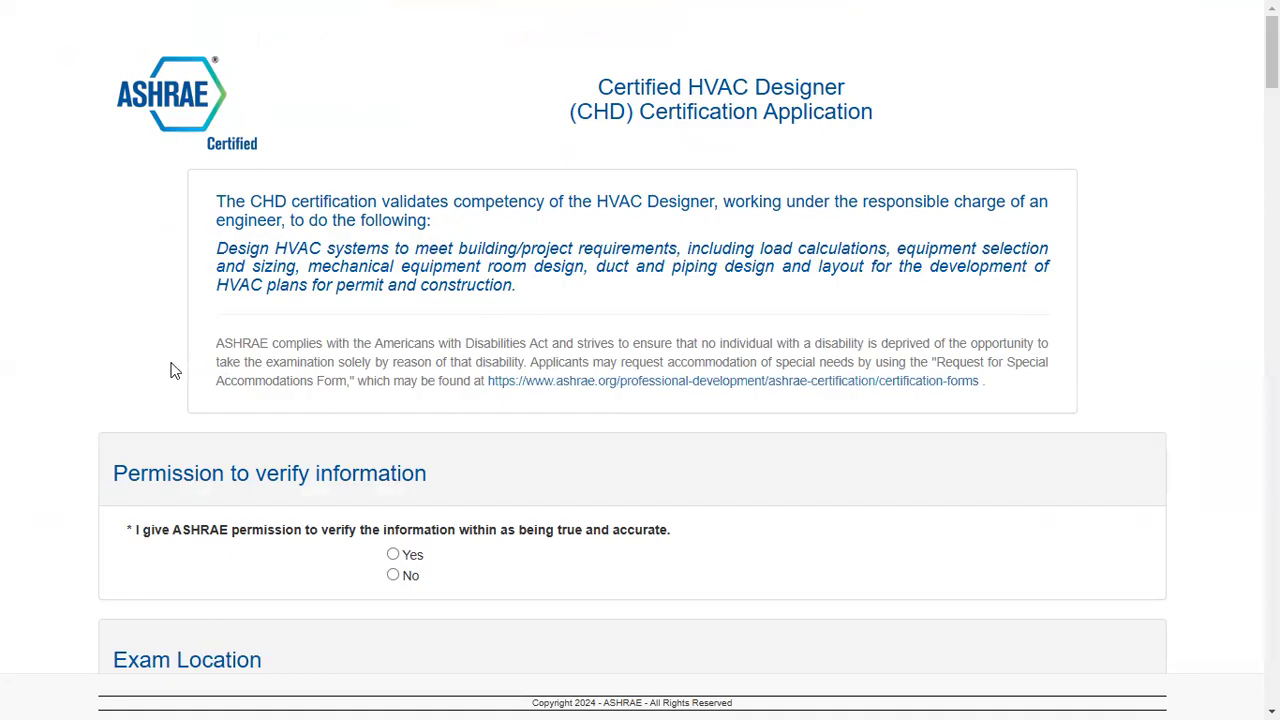
Answer Yes to permission to verify information and pick Test Center as exam location
{"action": "scroll", "coordinate": [176, 368], "scroll_direction": "down", "scroll_amount": 2}
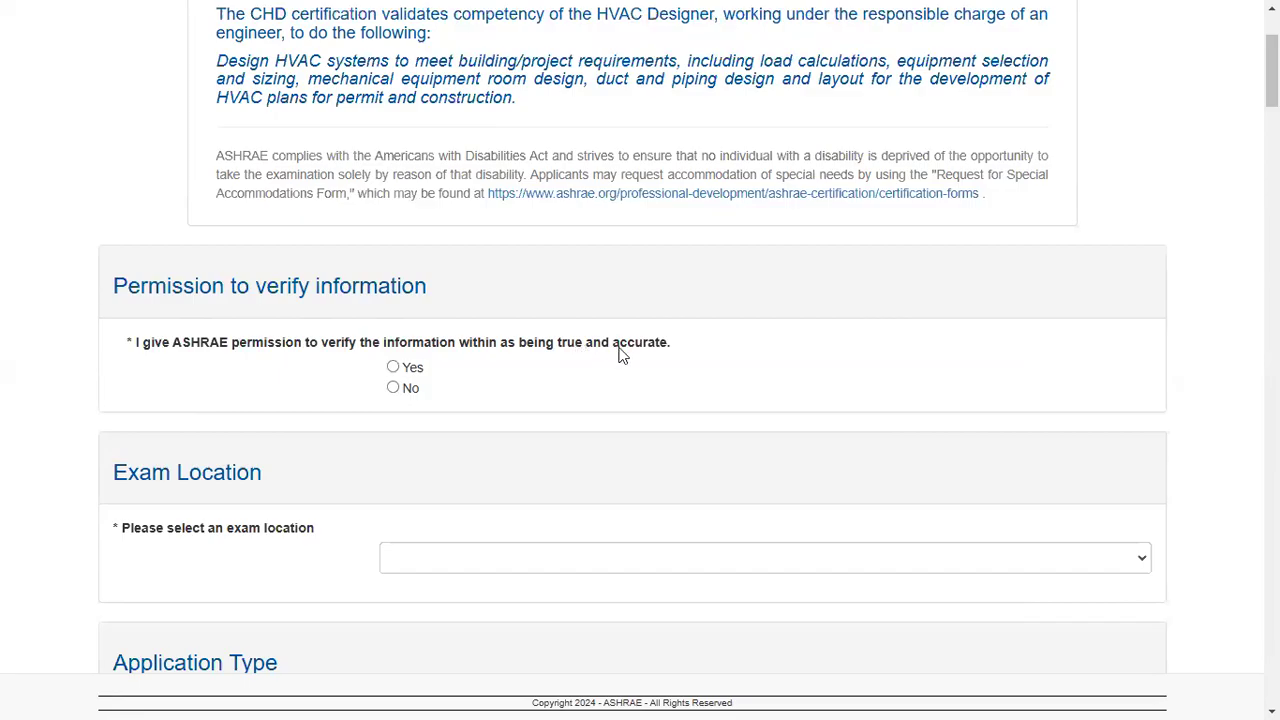
{"action": "left_click", "coordinate": [393, 367]}
{"action": "scroll", "coordinate": [291, 403], "scroll_direction": "down", "scroll_amount": 2}
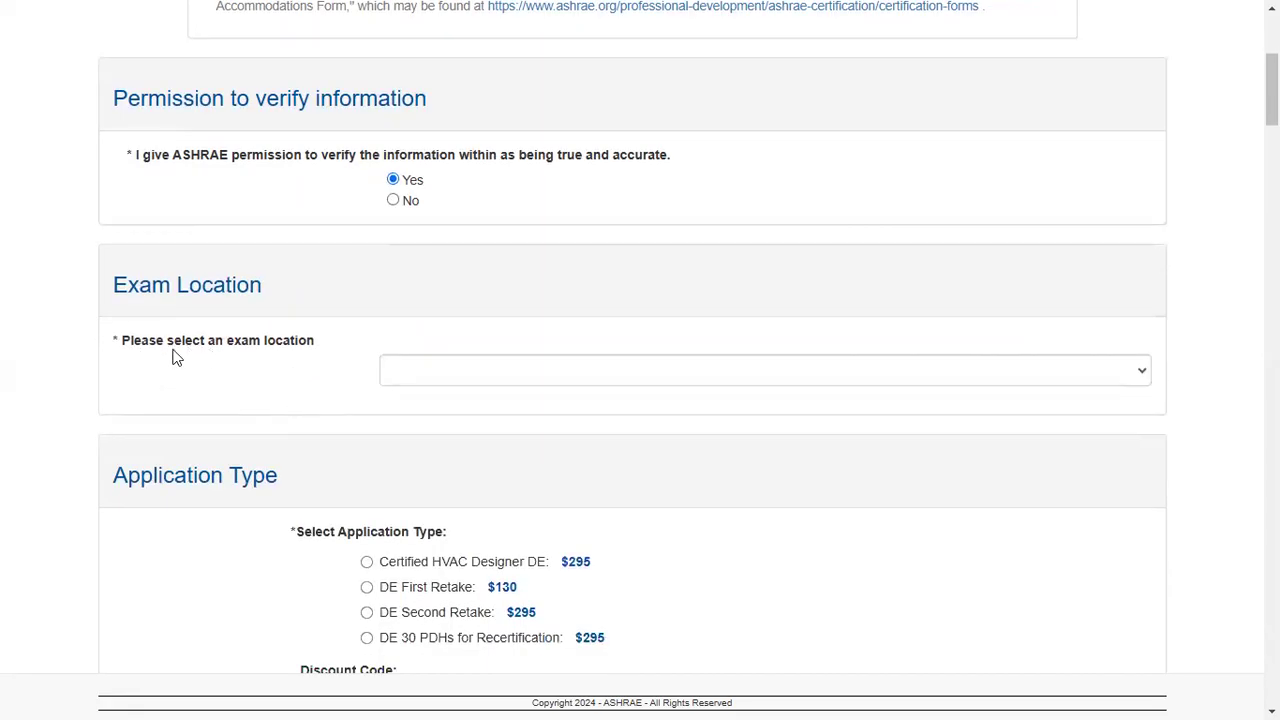
{"action": "left_click", "coordinate": [448, 362]}
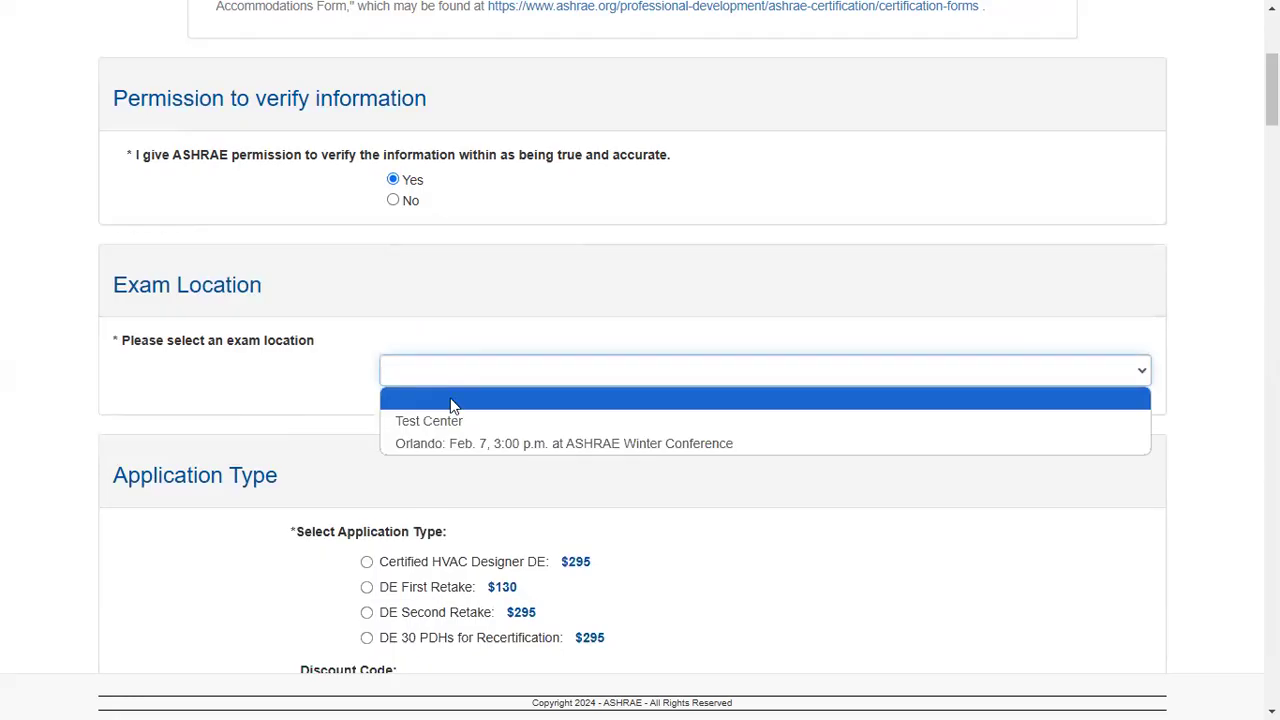
{"action": "left_click", "coordinate": [433, 421]}
{"action": "scroll", "coordinate": [229, 407], "scroll_direction": "down", "scroll_amount": 2}
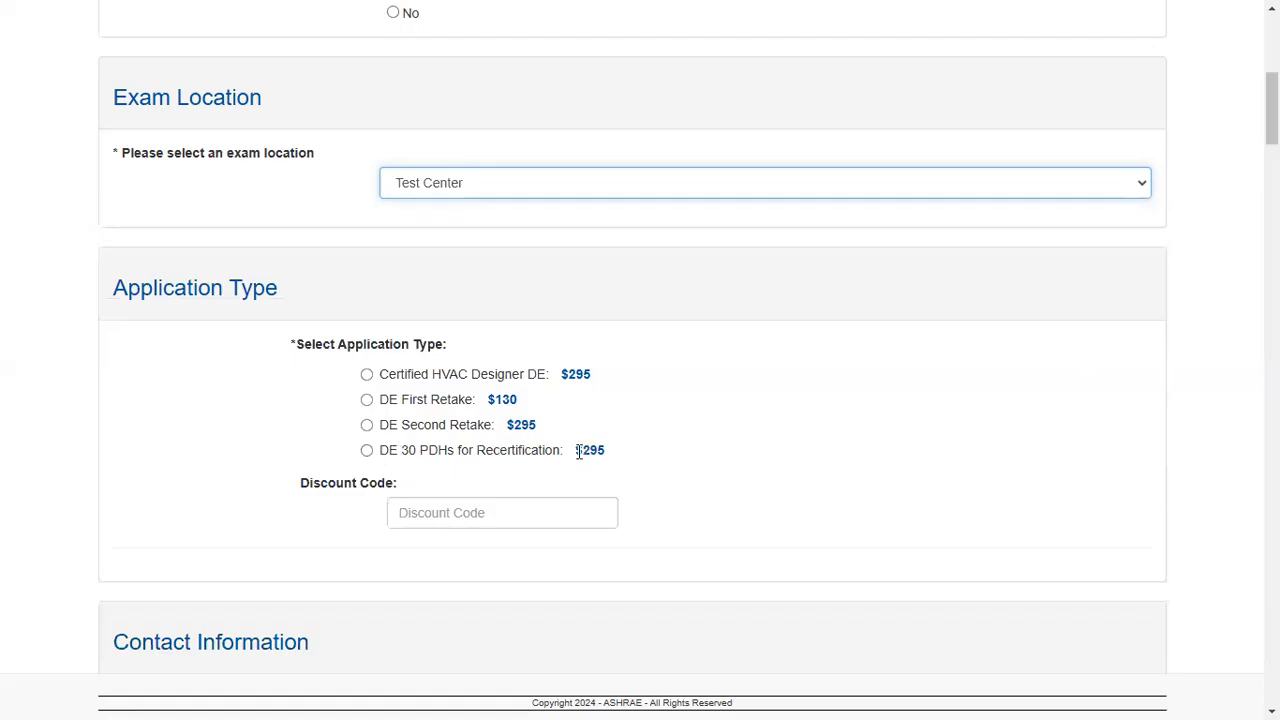
Choose Certified HVAC Designer DE ($295) as the application type, leaving the discount code blank
{"action": "left_click", "coordinate": [366, 375]}
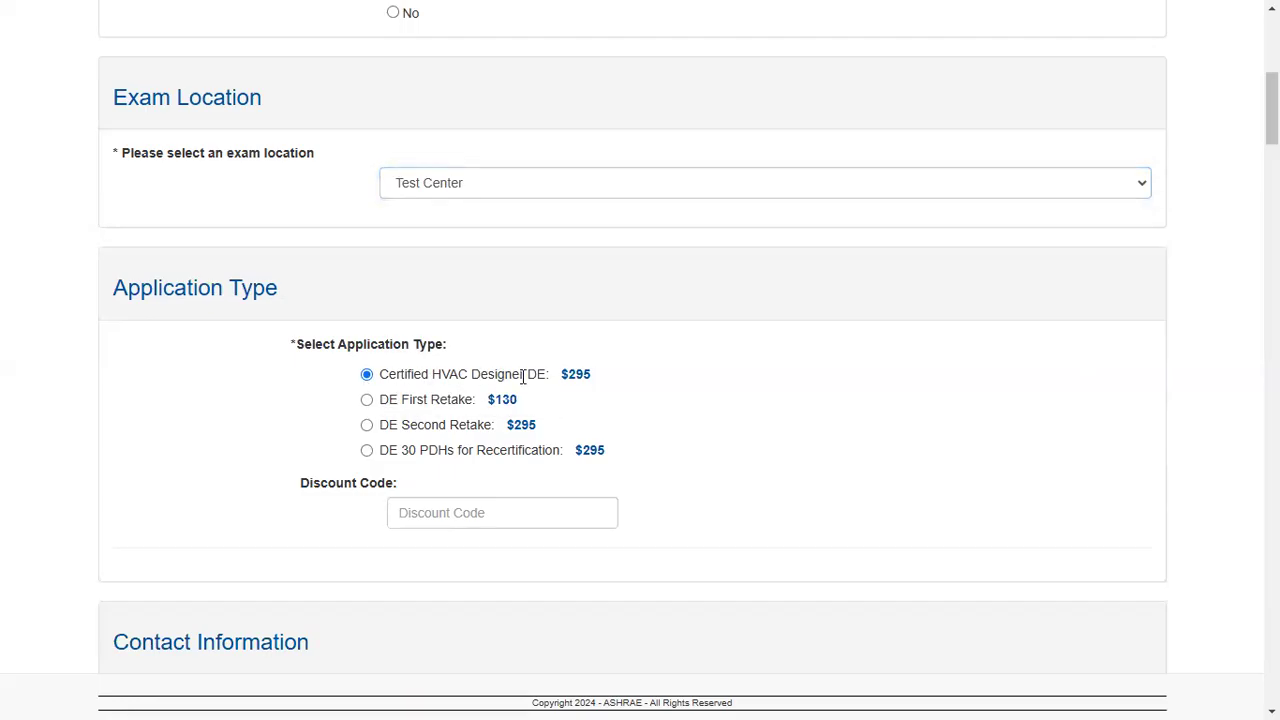
{"action": "left_click", "coordinate": [446, 504]}
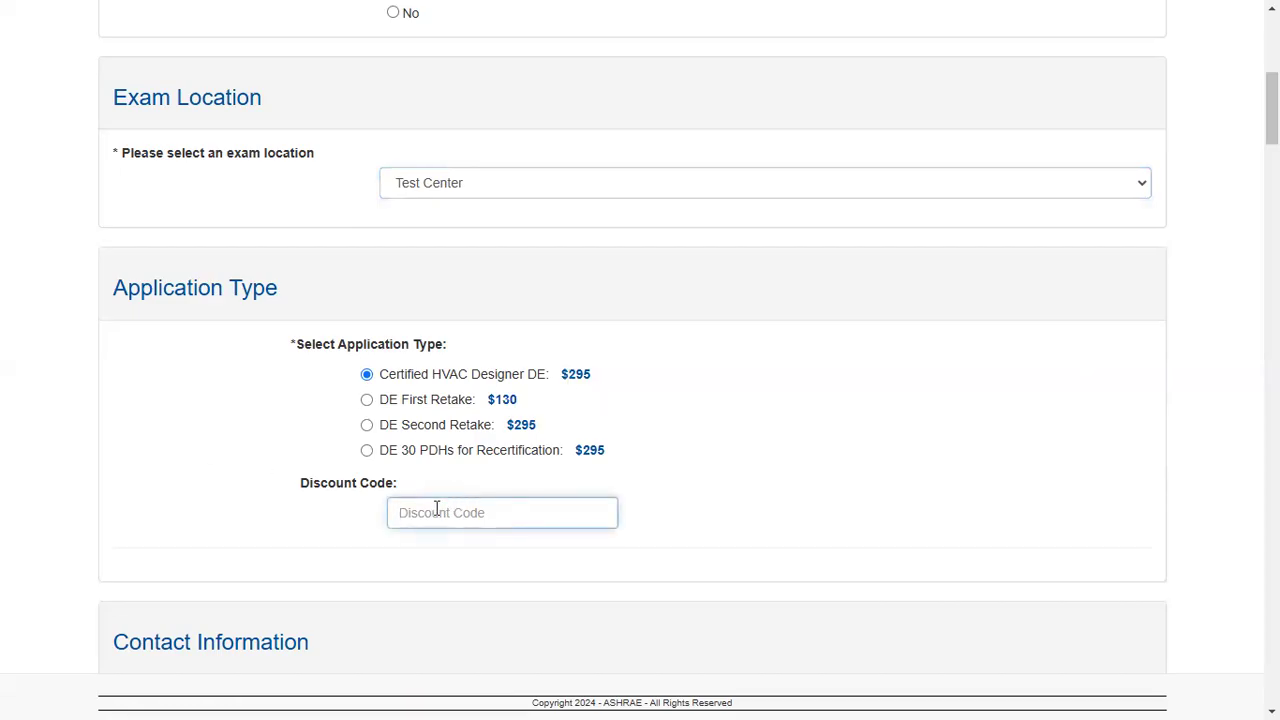
{"action": "scroll", "coordinate": [437, 508], "scroll_direction": "down", "scroll_amount": 4}
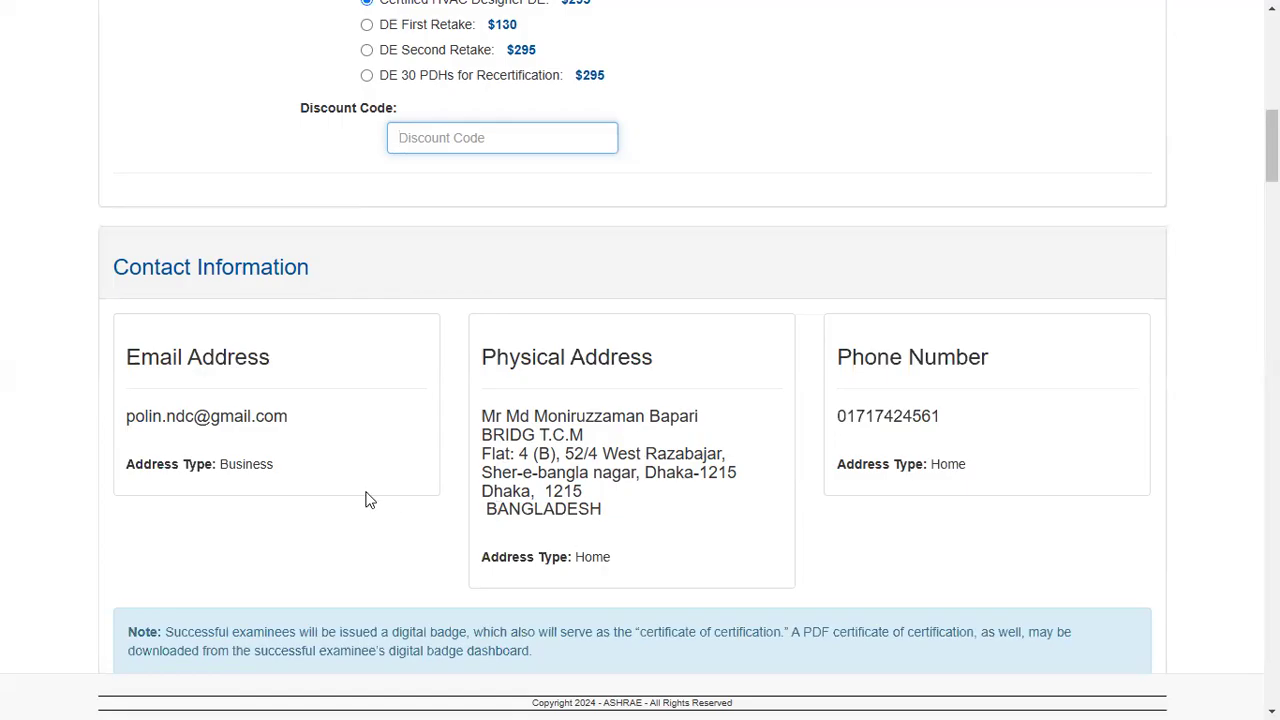
Select Passport as the form of identification
{"action": "scroll", "coordinate": [310, 419], "scroll_direction": "down", "scroll_amount": 2}
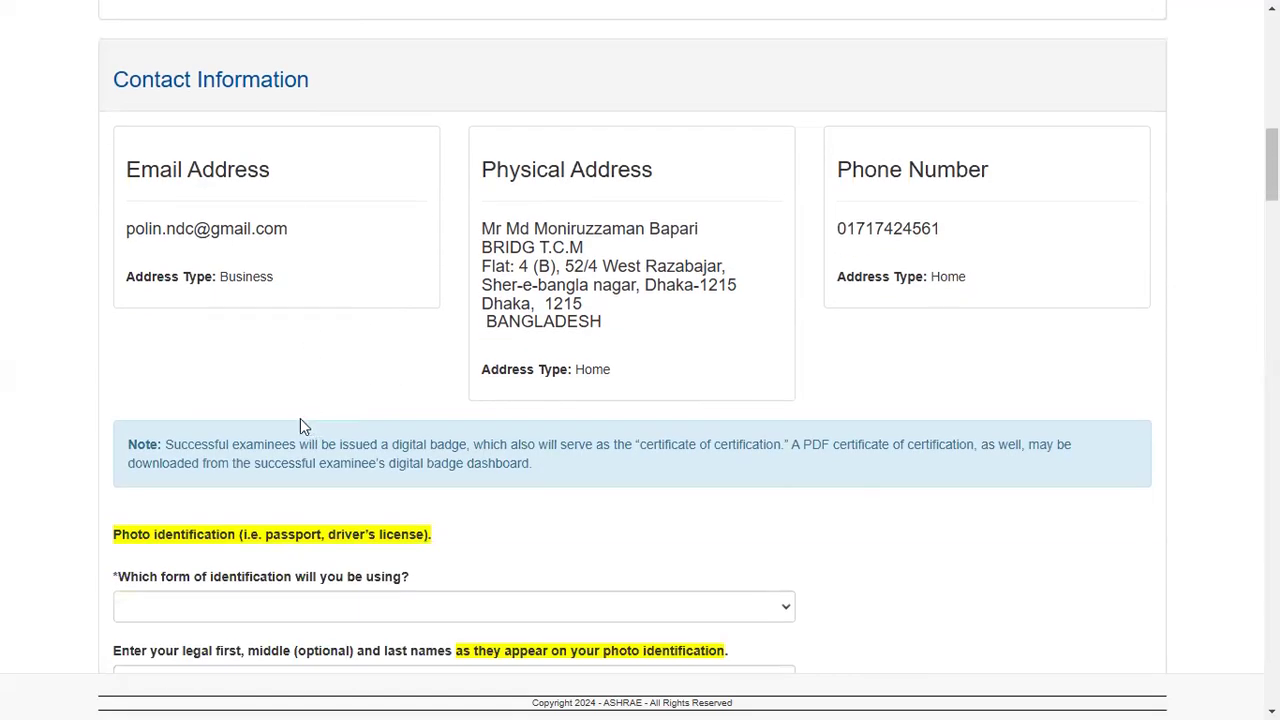
{"action": "scroll", "coordinate": [130, 455], "scroll_direction": "down", "scroll_amount": 2}
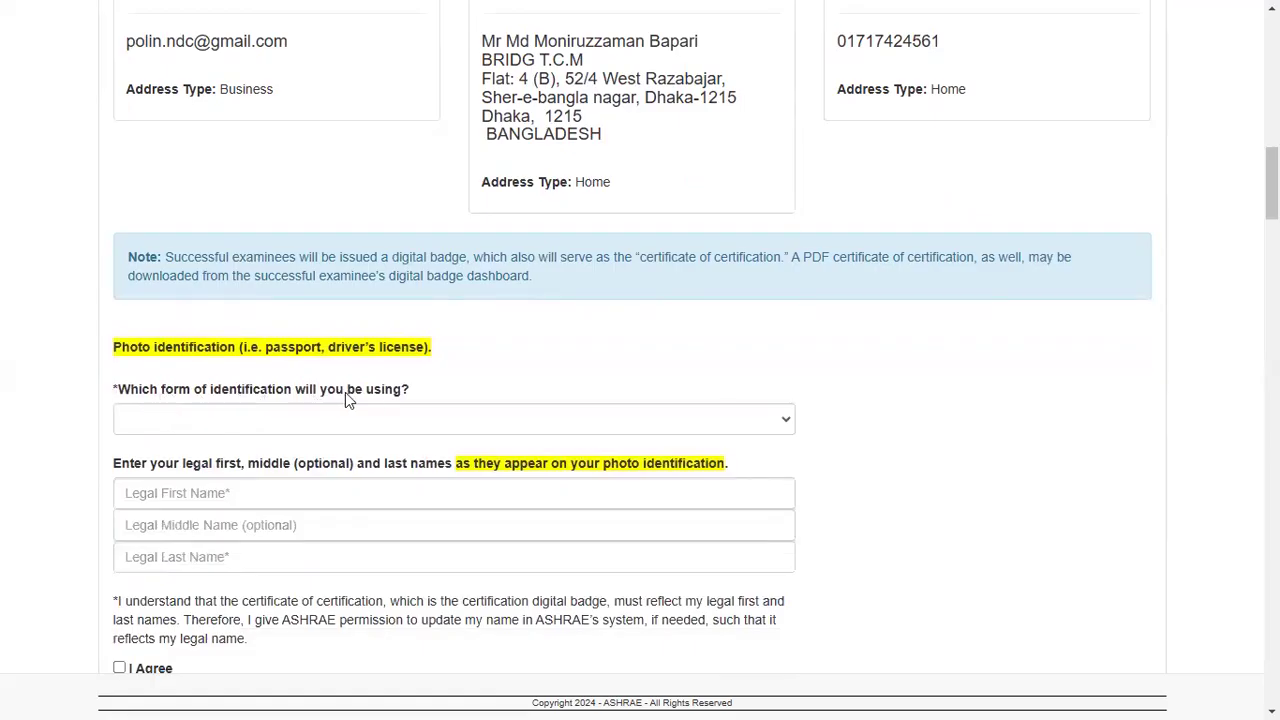
{"action": "left_click", "coordinate": [376, 418]}
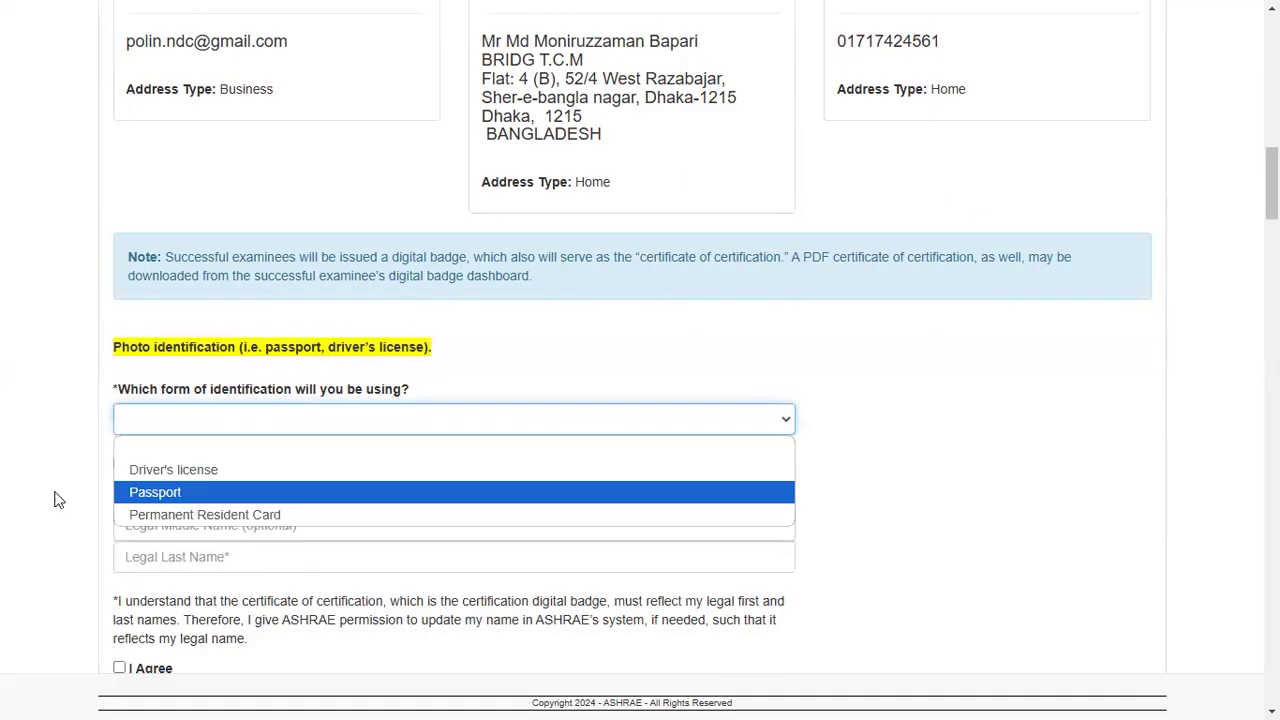
{"action": "left_click", "coordinate": [115, 492]}
{"action": "scroll", "coordinate": [57, 487], "scroll_direction": "down", "scroll_amount": 2}
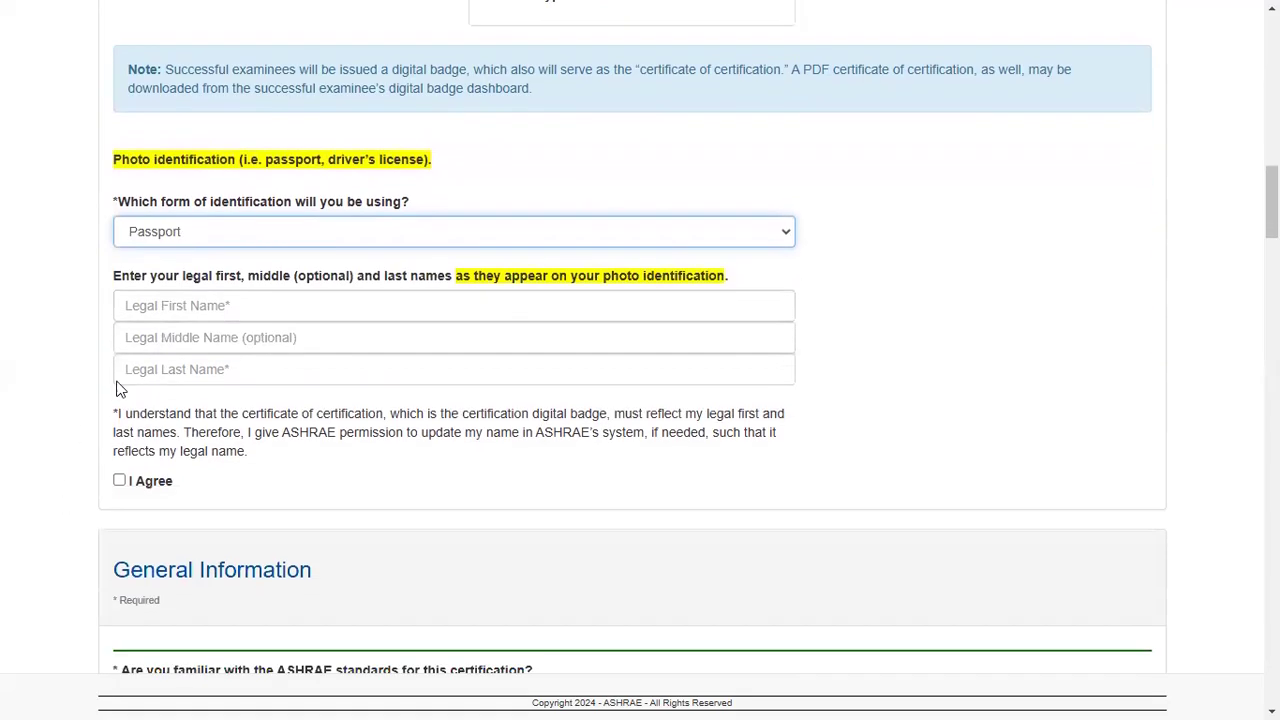
Leave the legal first, middle and last name fields empty and accept the legal-name agreement
{"action": "left_click", "coordinate": [150, 306]}
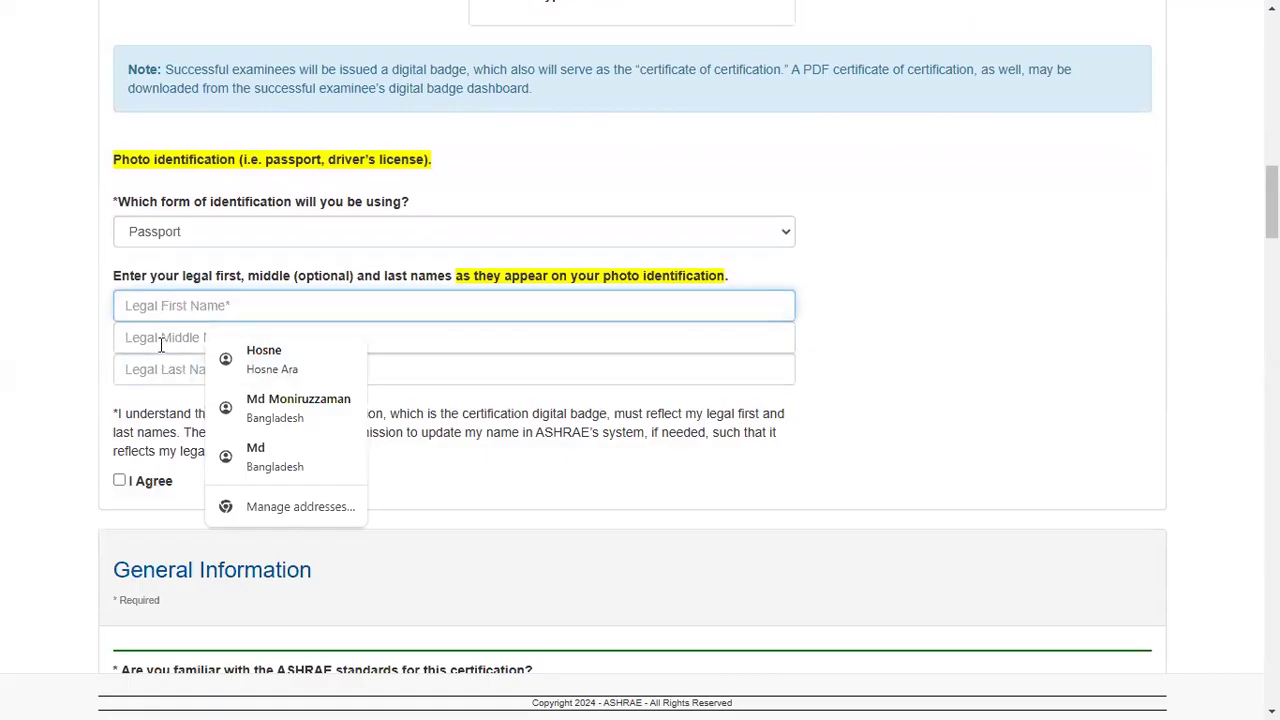
{"action": "left_click", "coordinate": [160, 340]}
{"action": "left_click", "coordinate": [152, 366]}
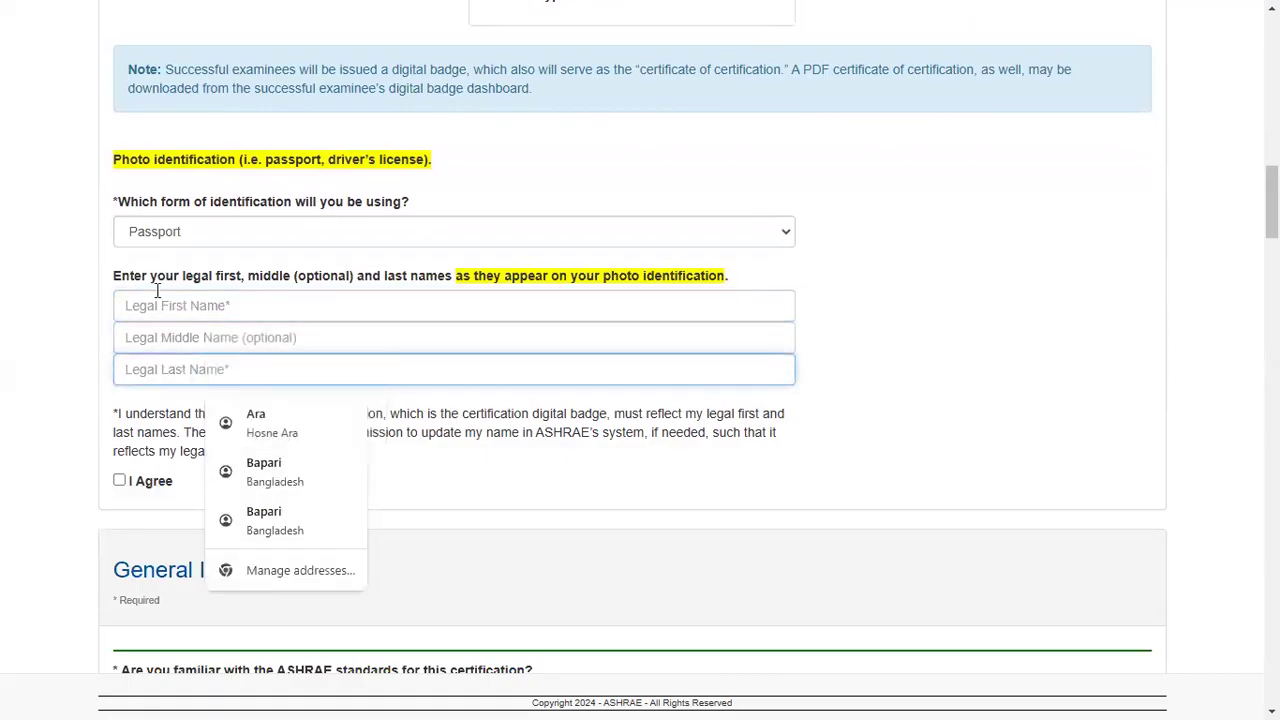
{"action": "left_click", "coordinate": [150, 308]}
{"action": "left_click", "coordinate": [157, 338]}
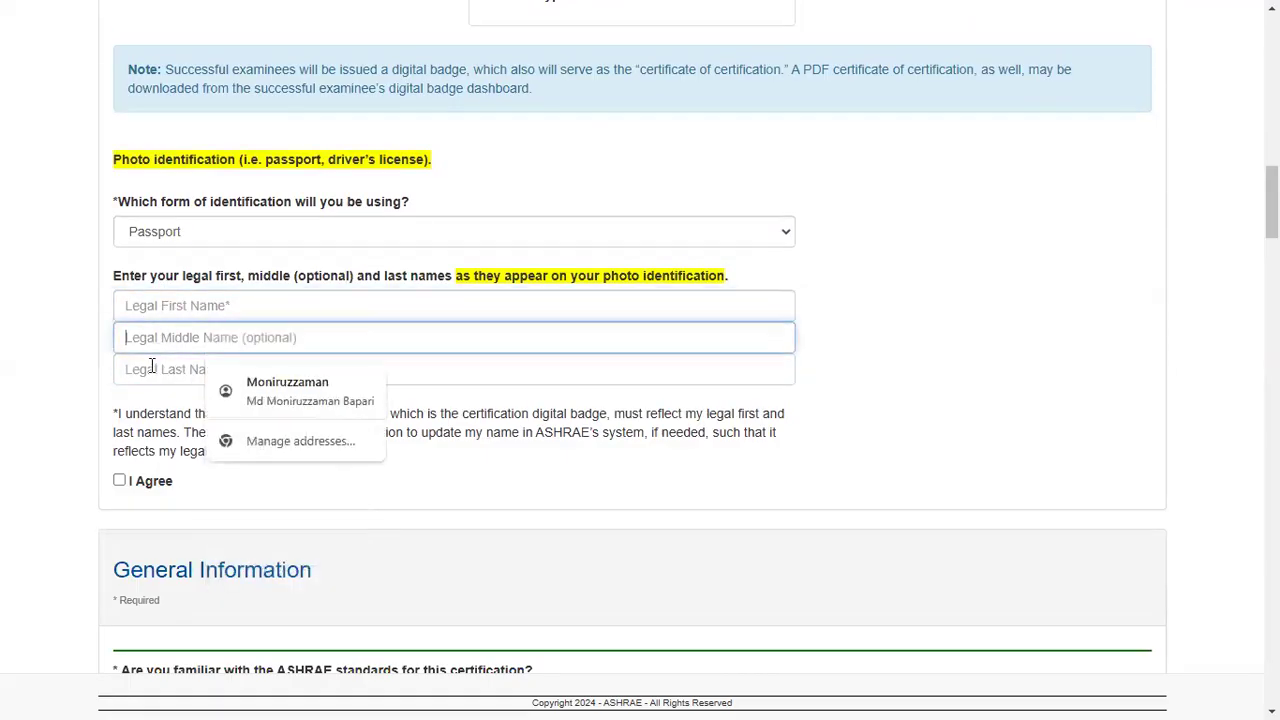
{"action": "left_click", "coordinate": [130, 369]}
{"action": "left_click", "coordinate": [60, 376]}
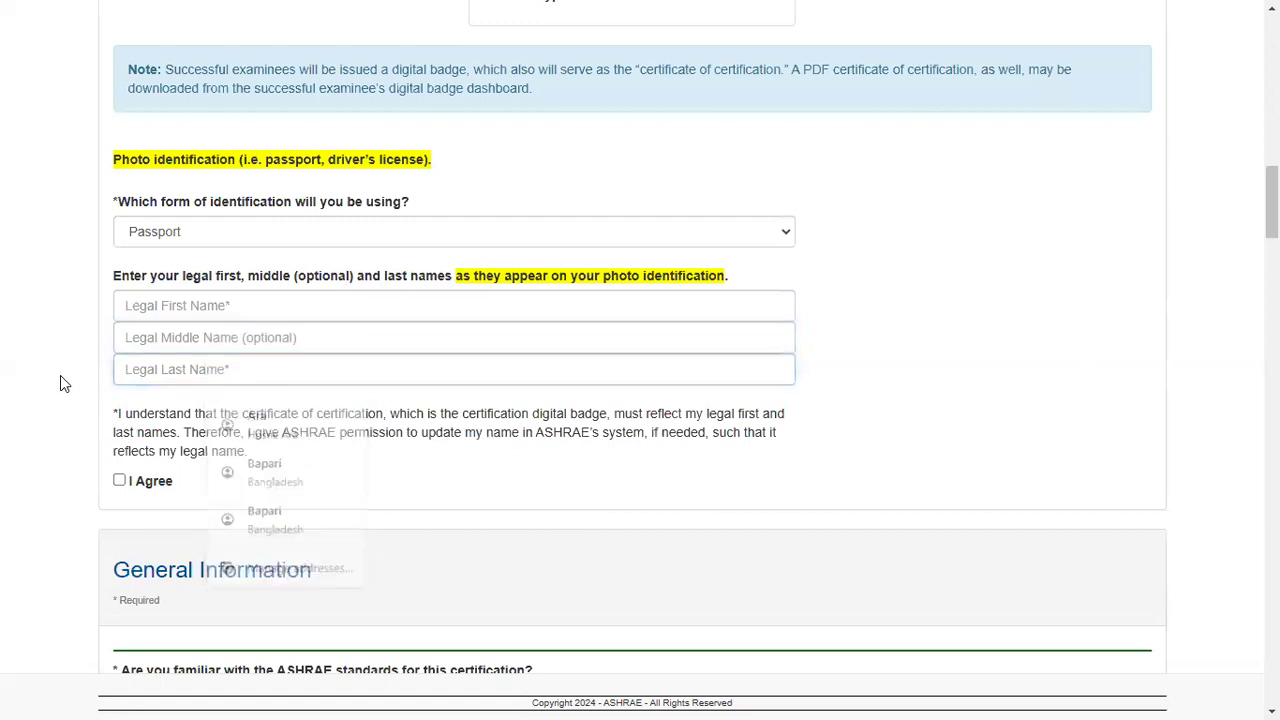
{"action": "left_click", "coordinate": [119, 481]}
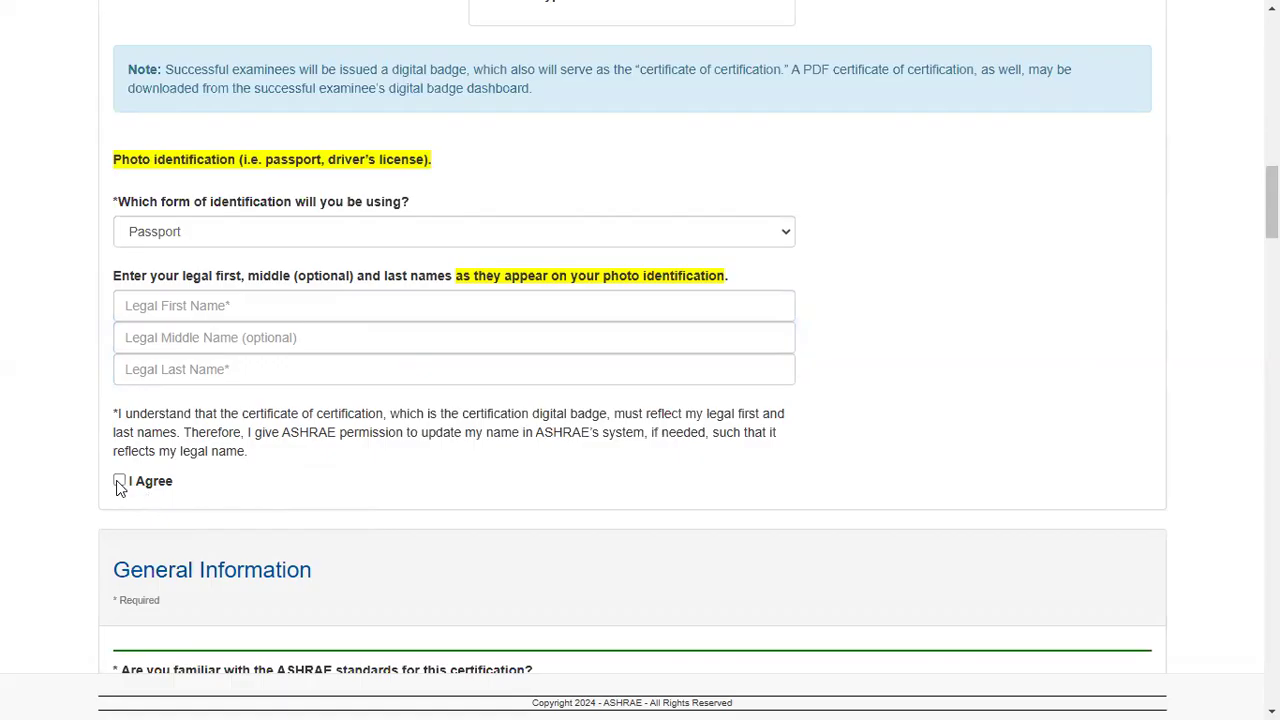
Answer Yes to standards familiarity, mark non-native English speaker, and enter Bangla as native language
{"action": "scroll", "coordinate": [57, 475], "scroll_direction": "down", "scroll_amount": 2}
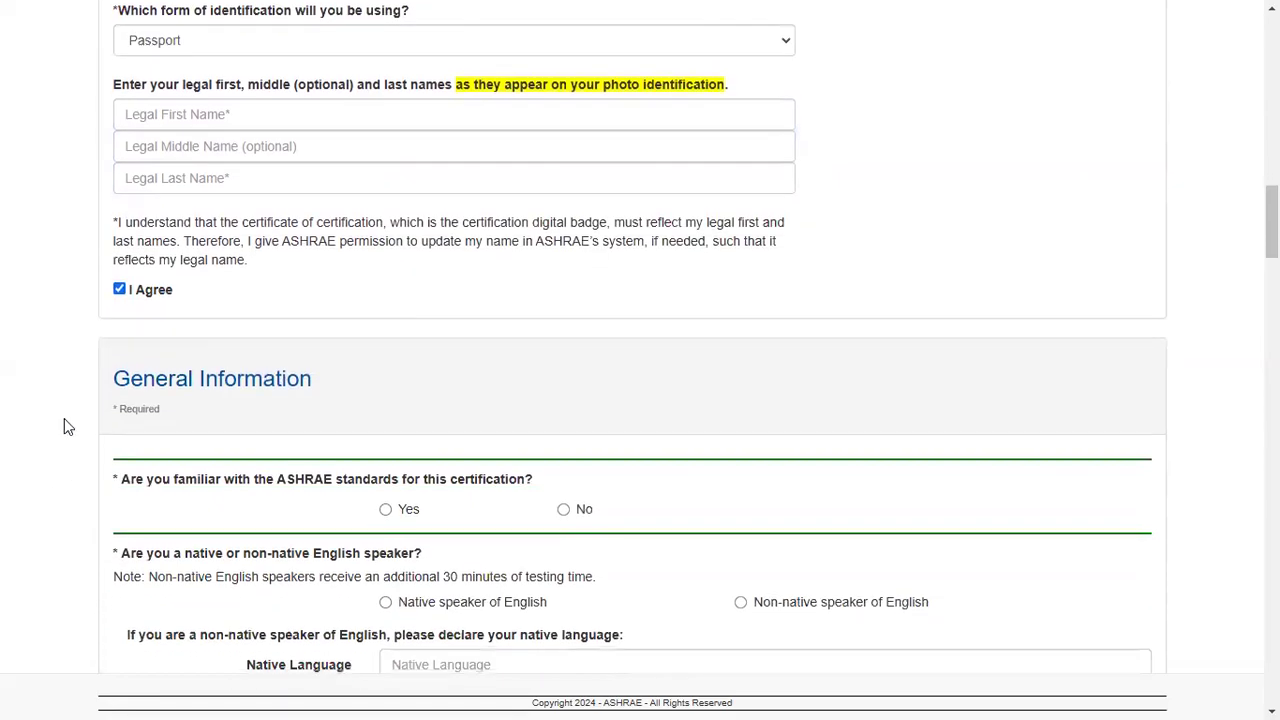
{"action": "scroll", "coordinate": [64, 418], "scroll_direction": "down", "scroll_amount": 2}
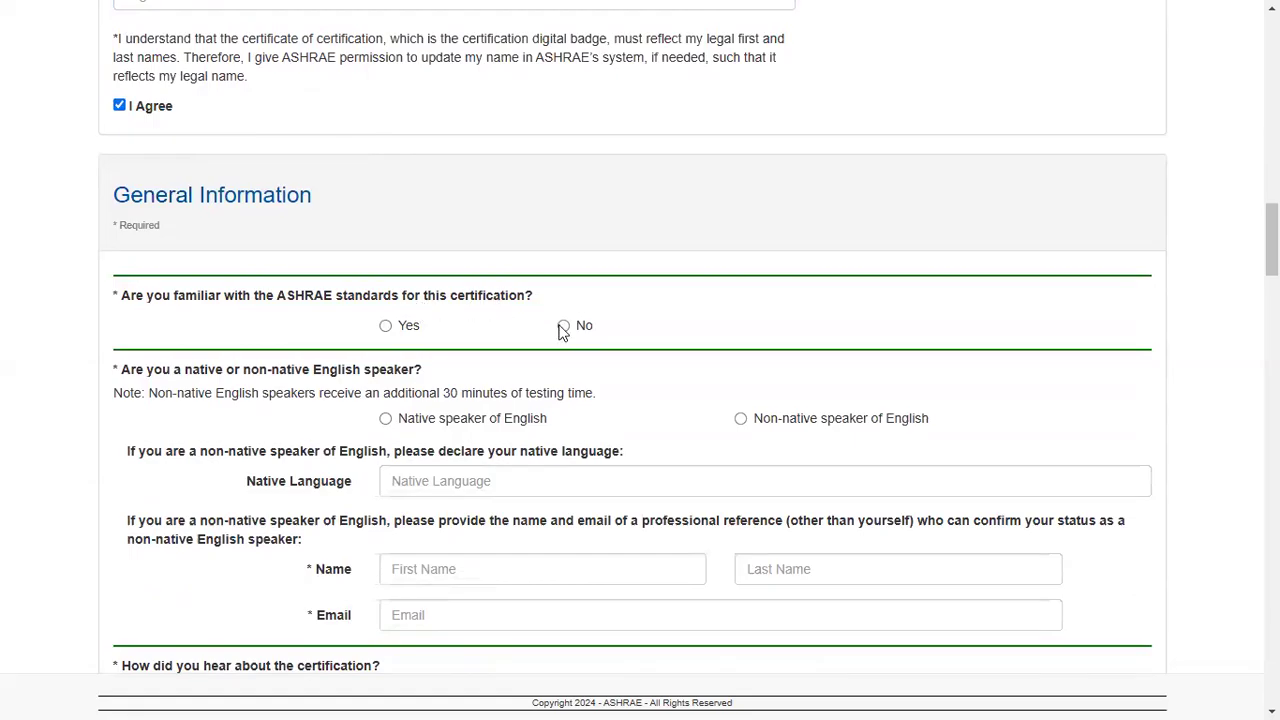
{"action": "left_click", "coordinate": [385, 327]}
{"action": "left_click", "coordinate": [741, 421]}
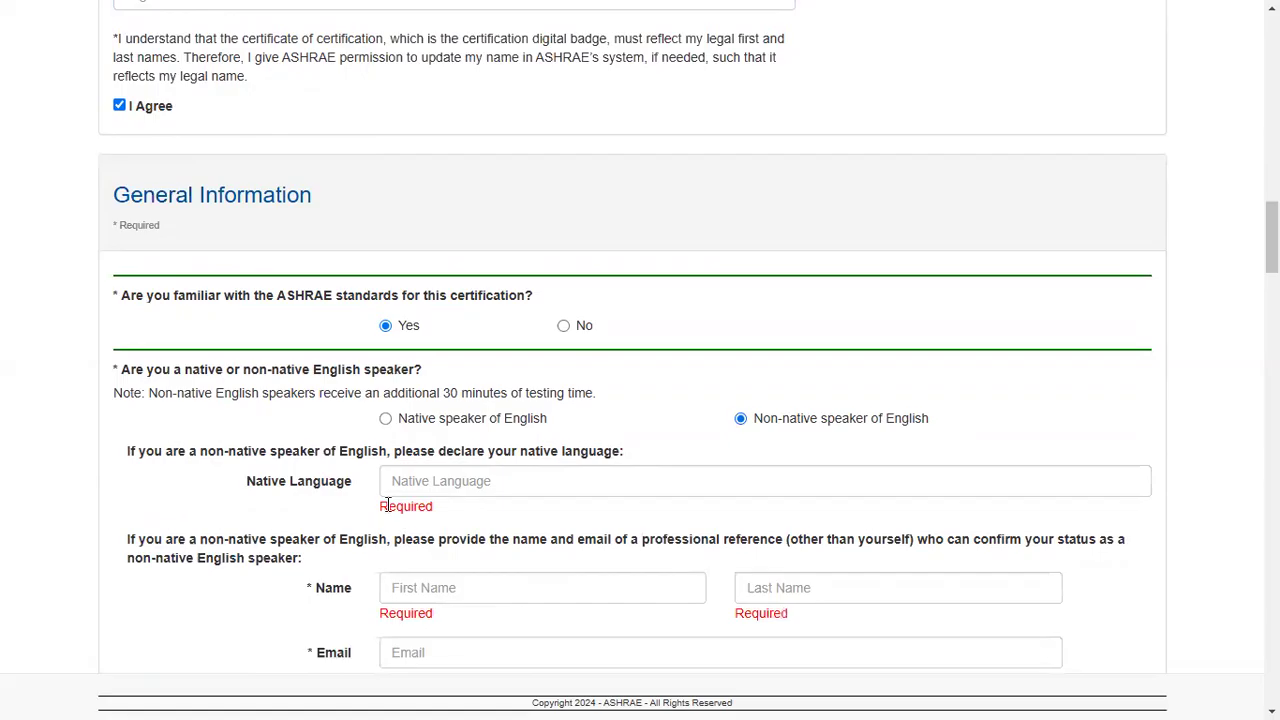
{"action": "left_click", "coordinate": [437, 488]}
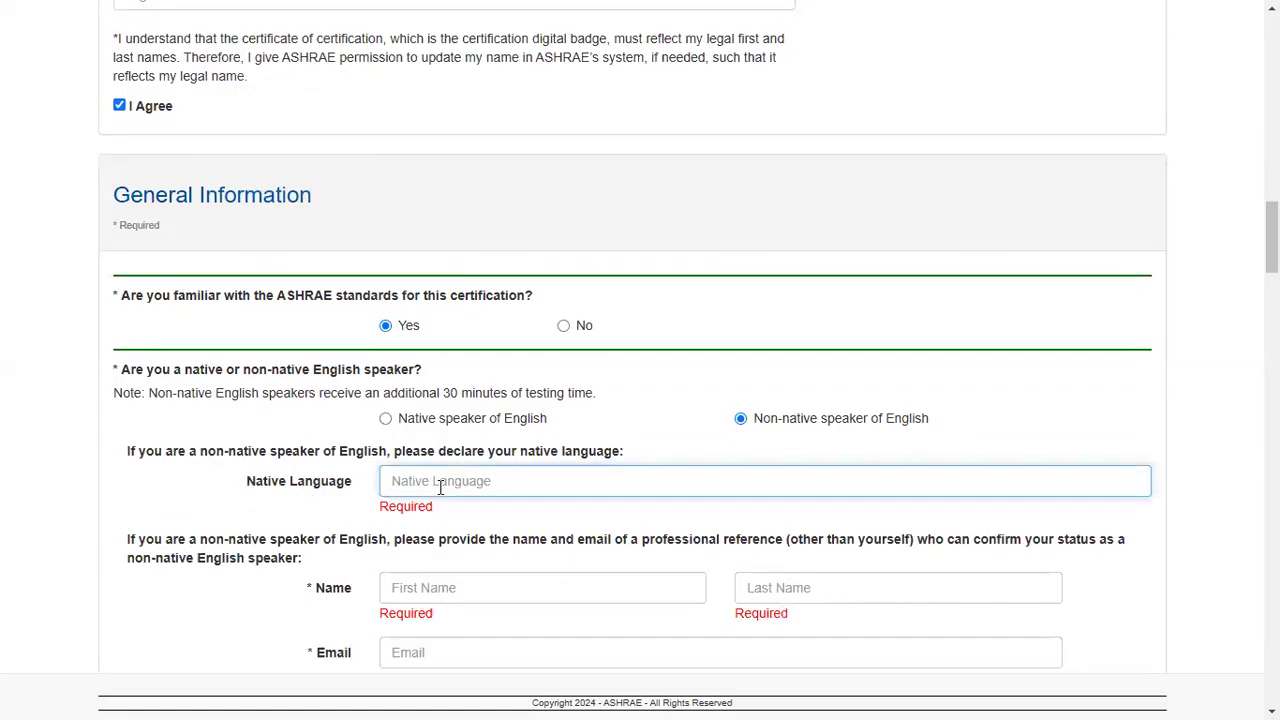
{"action": "type", "text": "Bangla"}
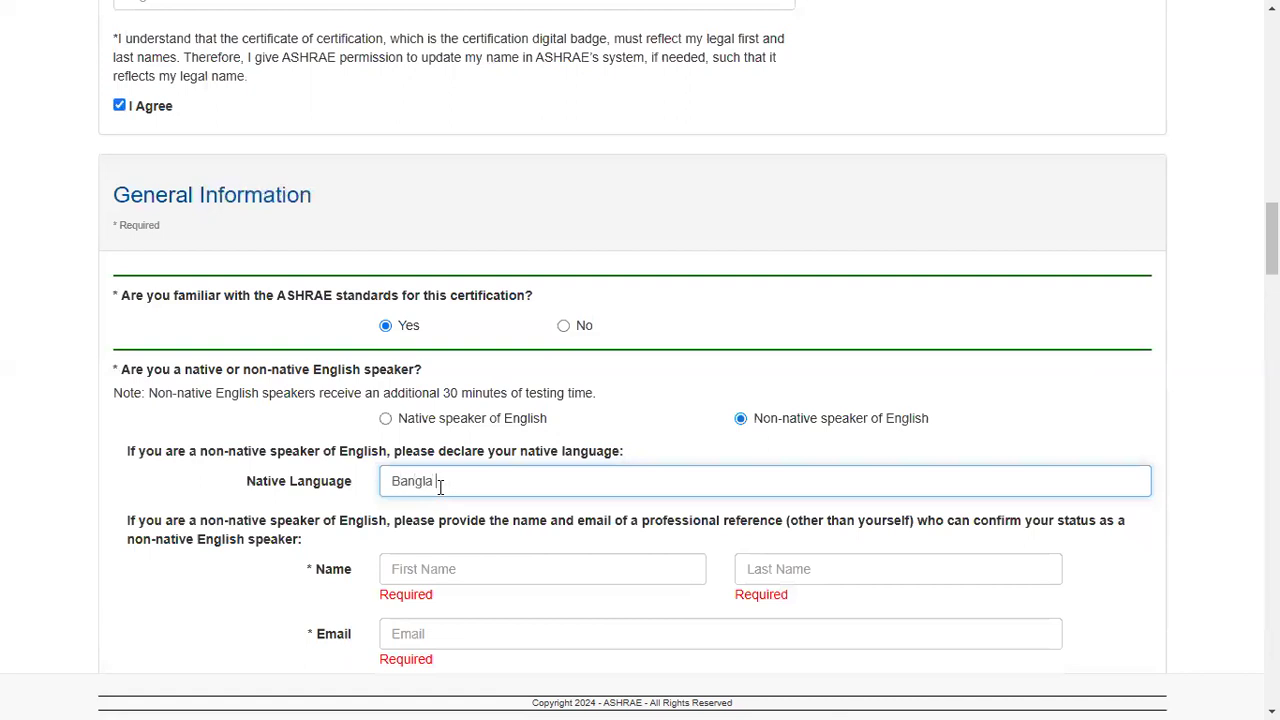
Click into the reference first-name and e-mail fields, leaving them empty
{"action": "scroll", "coordinate": [107, 516], "scroll_direction": "down", "scroll_amount": 2}
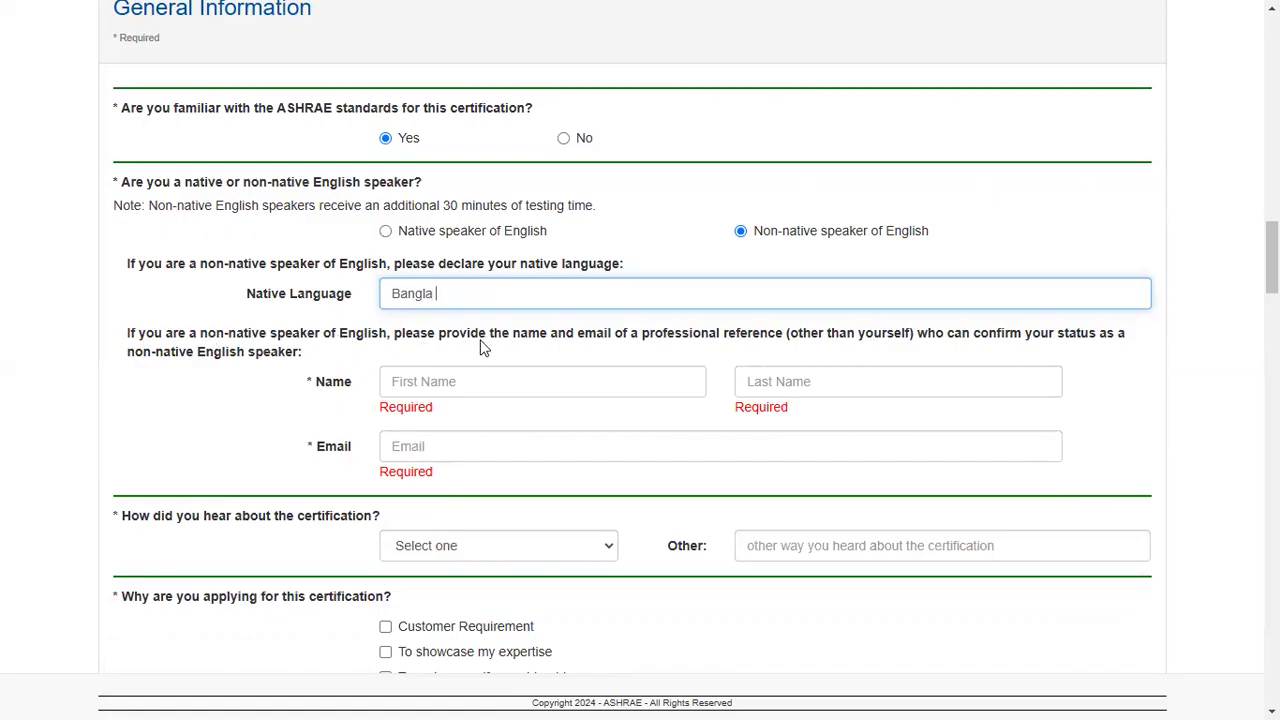
{"action": "left_click", "coordinate": [412, 388]}
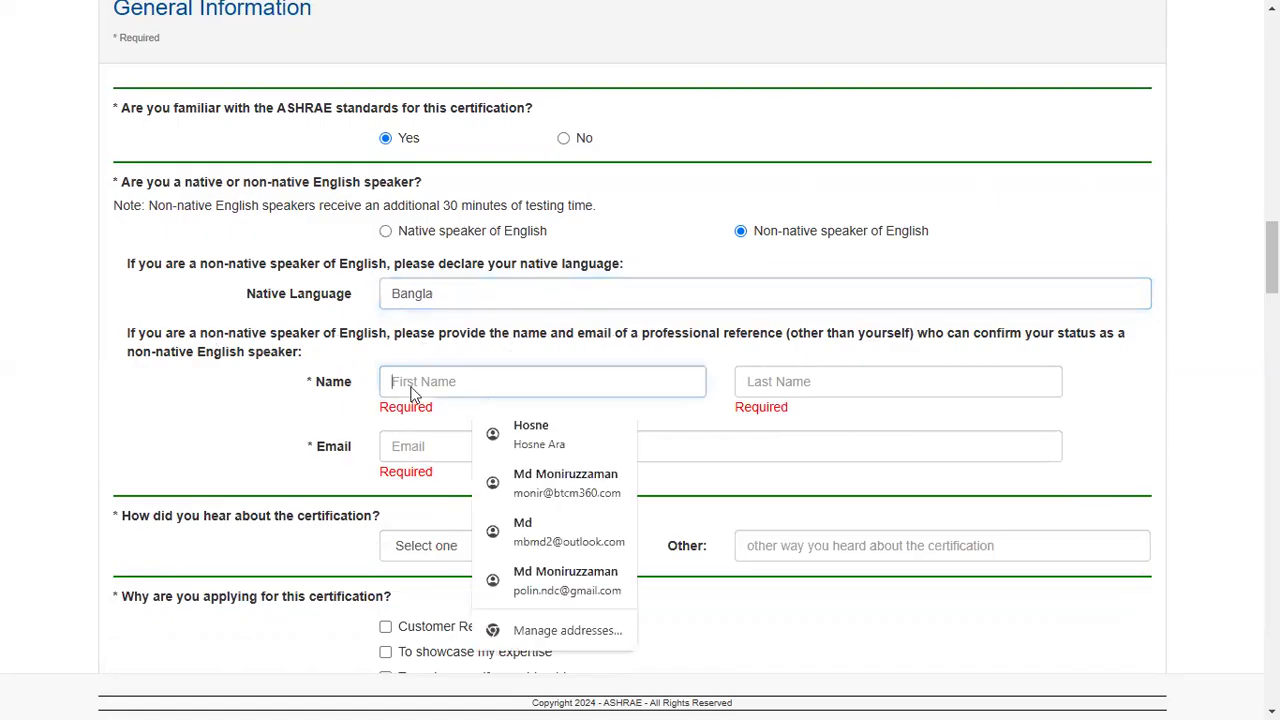
{"action": "left_click", "coordinate": [410, 462]}
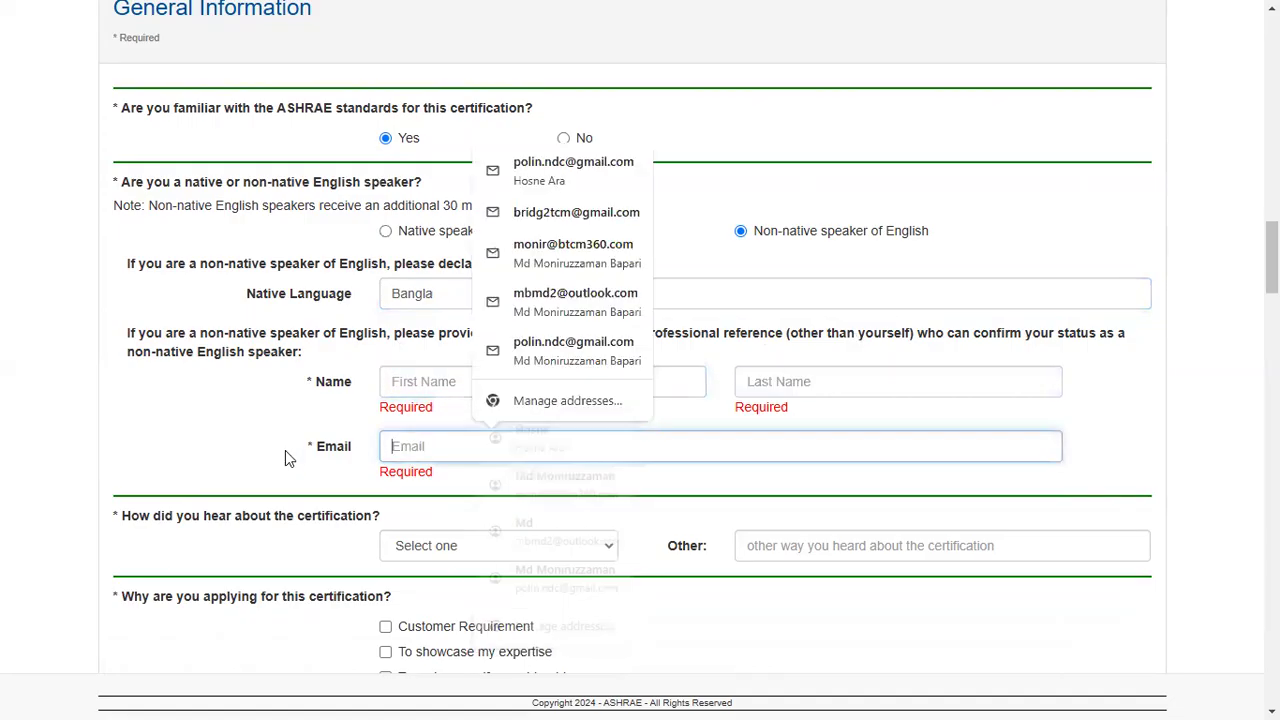
Choose Colleague as how you heard about the certification
{"action": "left_click_drag", "start_coordinate": [216, 517], "coordinate": [204, 517]}
{"action": "scroll", "coordinate": [204, 517], "scroll_direction": "down", "scroll_amount": 1}
{"action": "scroll", "coordinate": [204, 517], "scroll_direction": "down", "scroll_amount": 2}
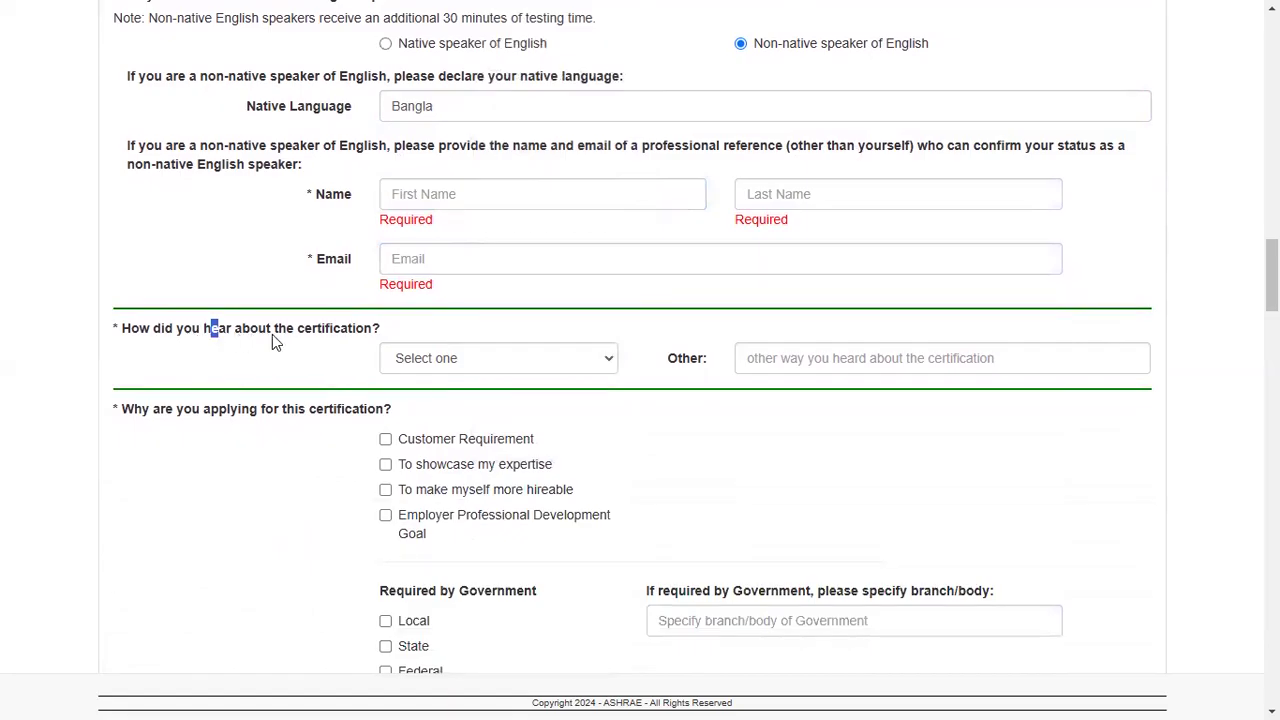
{"action": "left_click", "coordinate": [456, 360]}
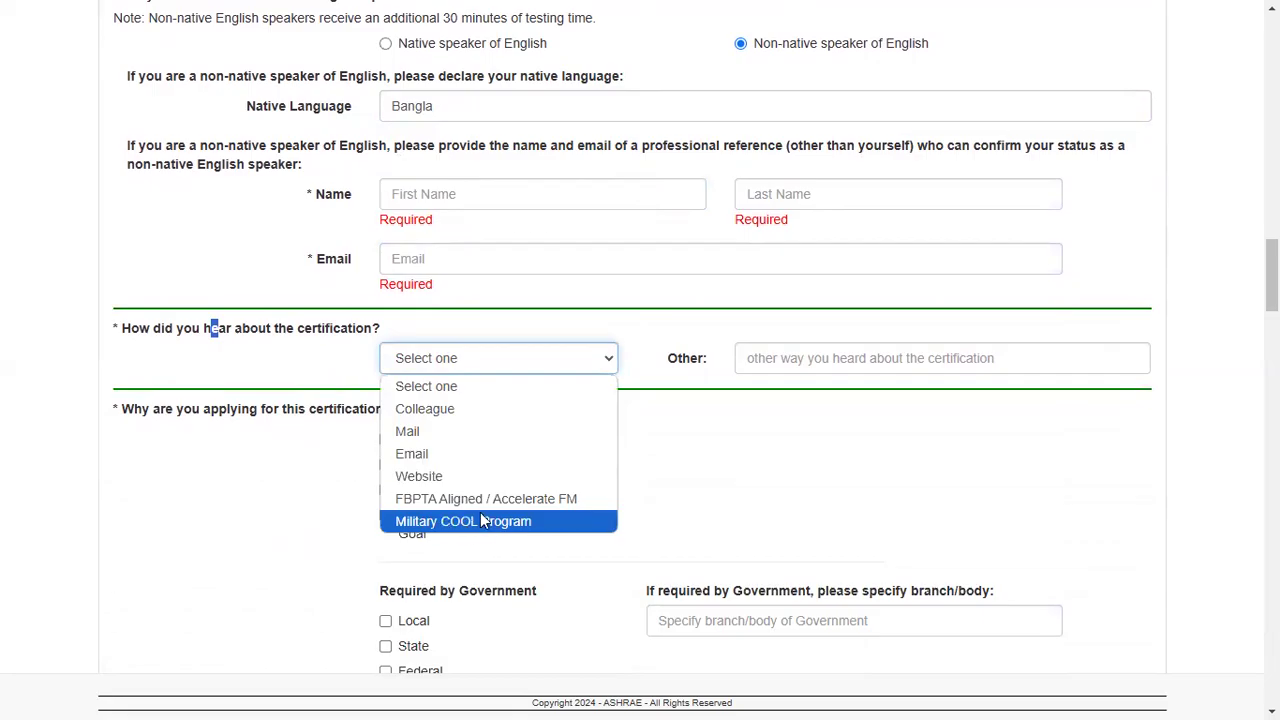
{"action": "left_click", "coordinate": [450, 420]}
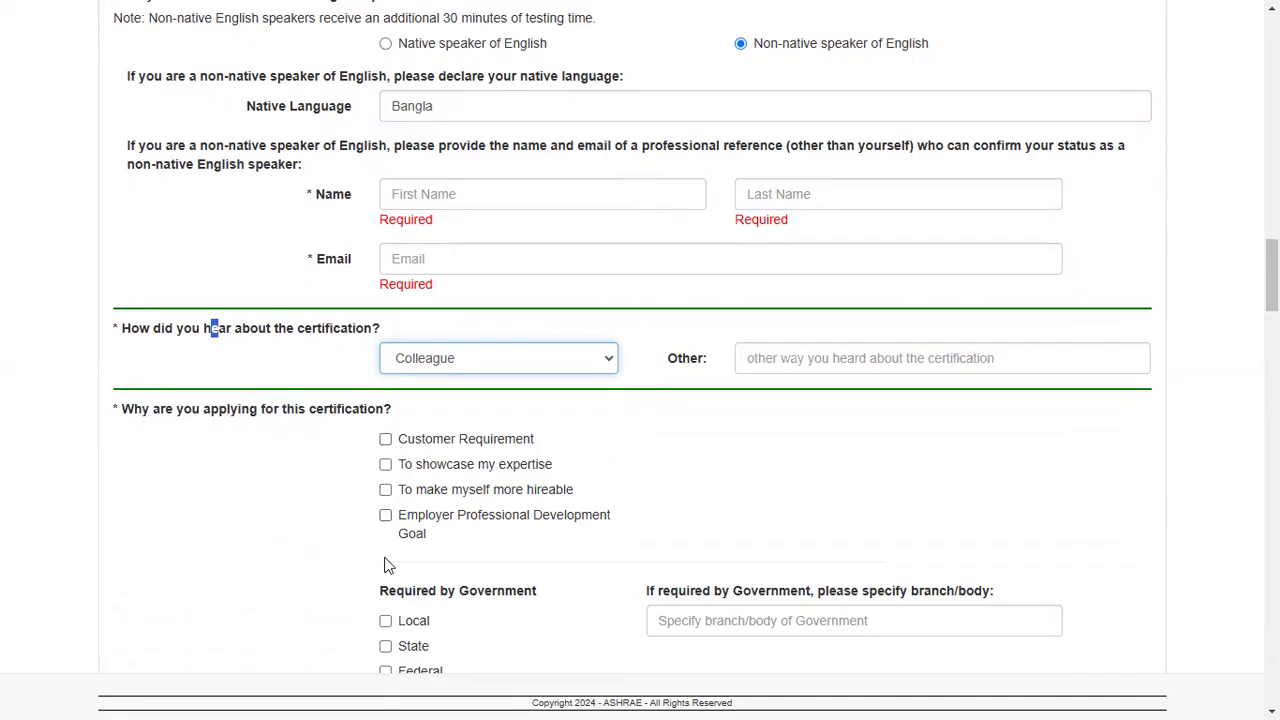
Tick all four application reasons and the Local, State and Federal requirement boxes
{"action": "left_click", "coordinate": [386, 440]}
{"action": "scroll", "coordinate": [356, 472], "scroll_direction": "down", "scroll_amount": 2}
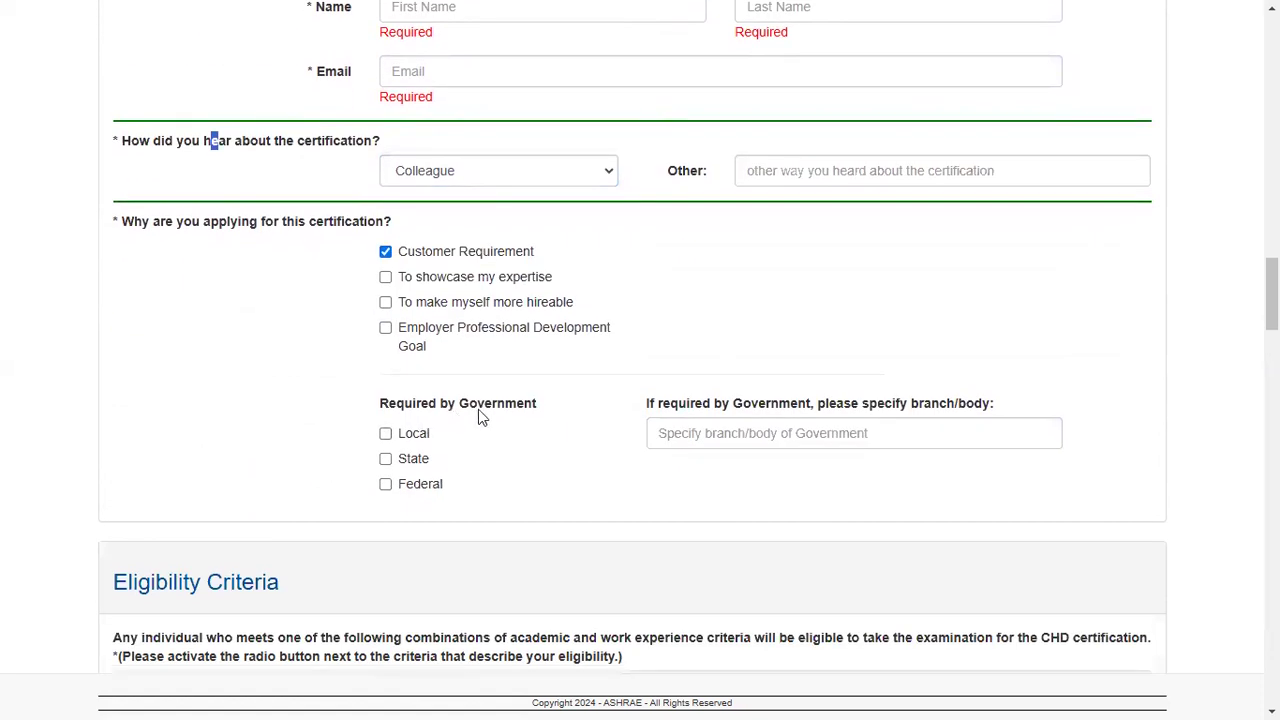
{"action": "left_click", "coordinate": [386, 434]}
{"action": "scroll", "coordinate": [283, 388], "scroll_direction": "down", "scroll_amount": 2}
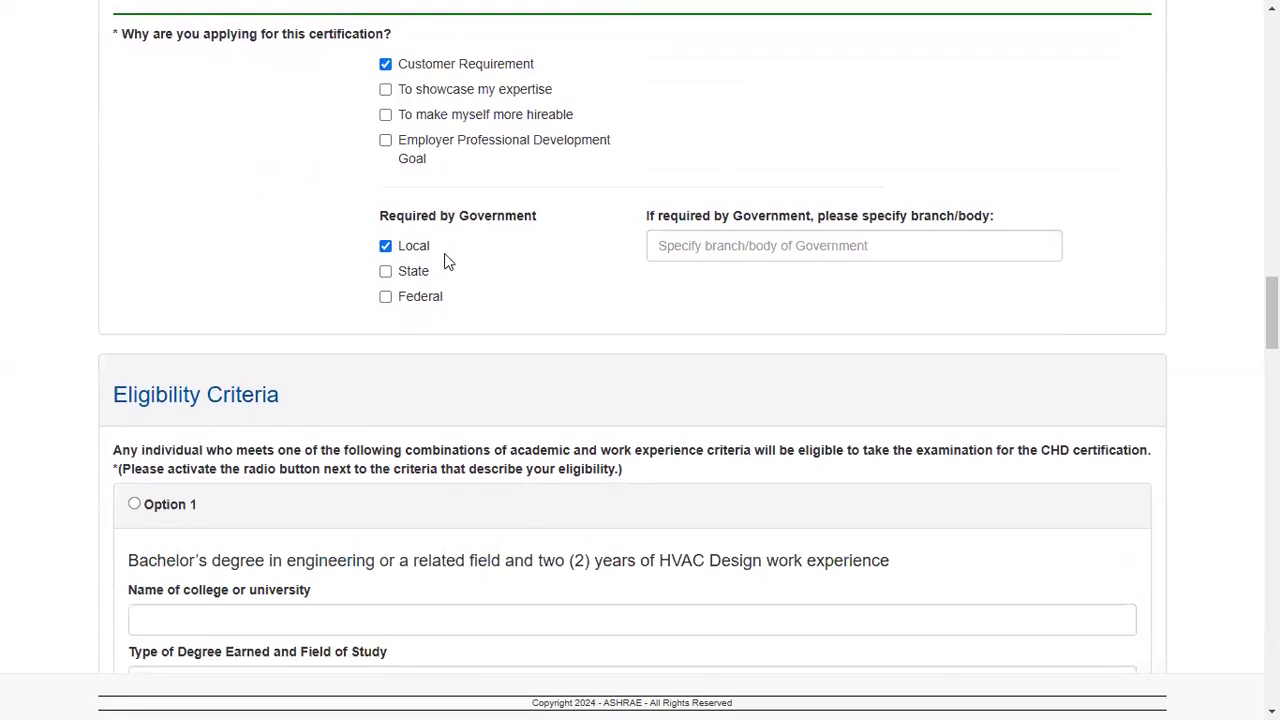
{"action": "scroll", "coordinate": [447, 260], "scroll_direction": "up", "scroll_amount": 2}
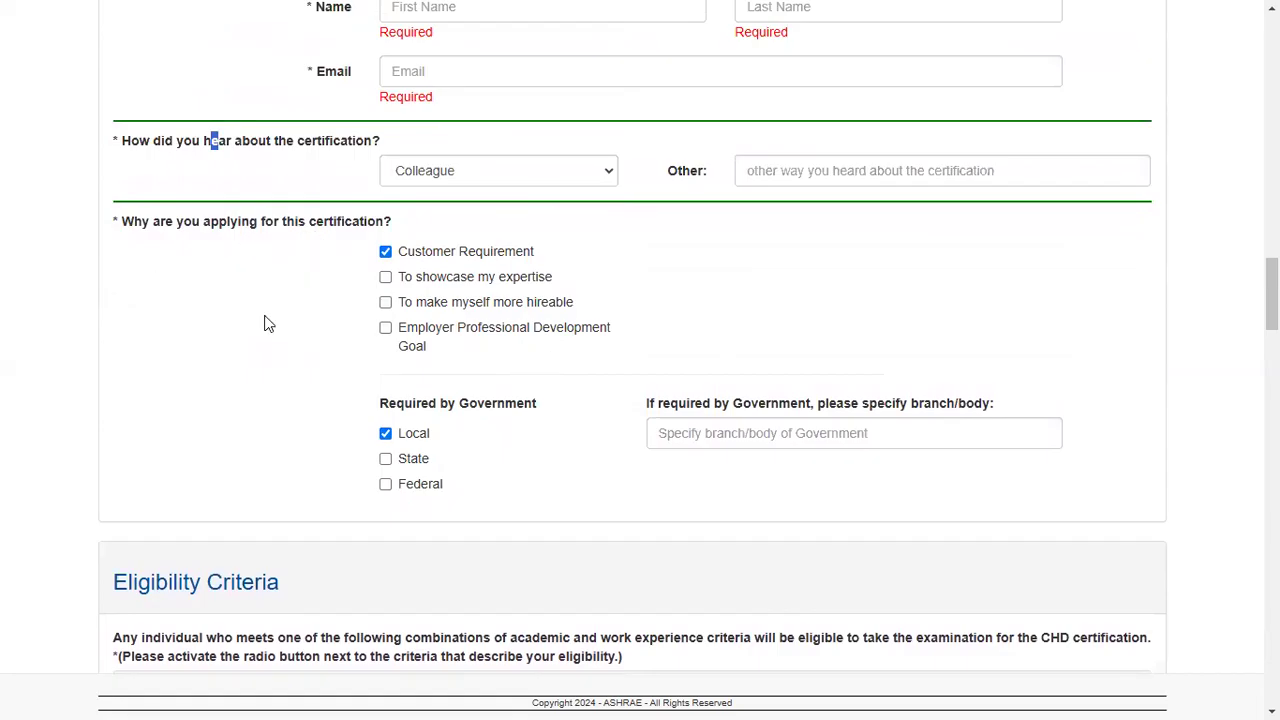
{"action": "left_click", "coordinate": [386, 277]}
{"action": "left_click", "coordinate": [386, 302]}
{"action": "left_click", "coordinate": [386, 327]}
{"action": "left_click", "coordinate": [386, 459]}
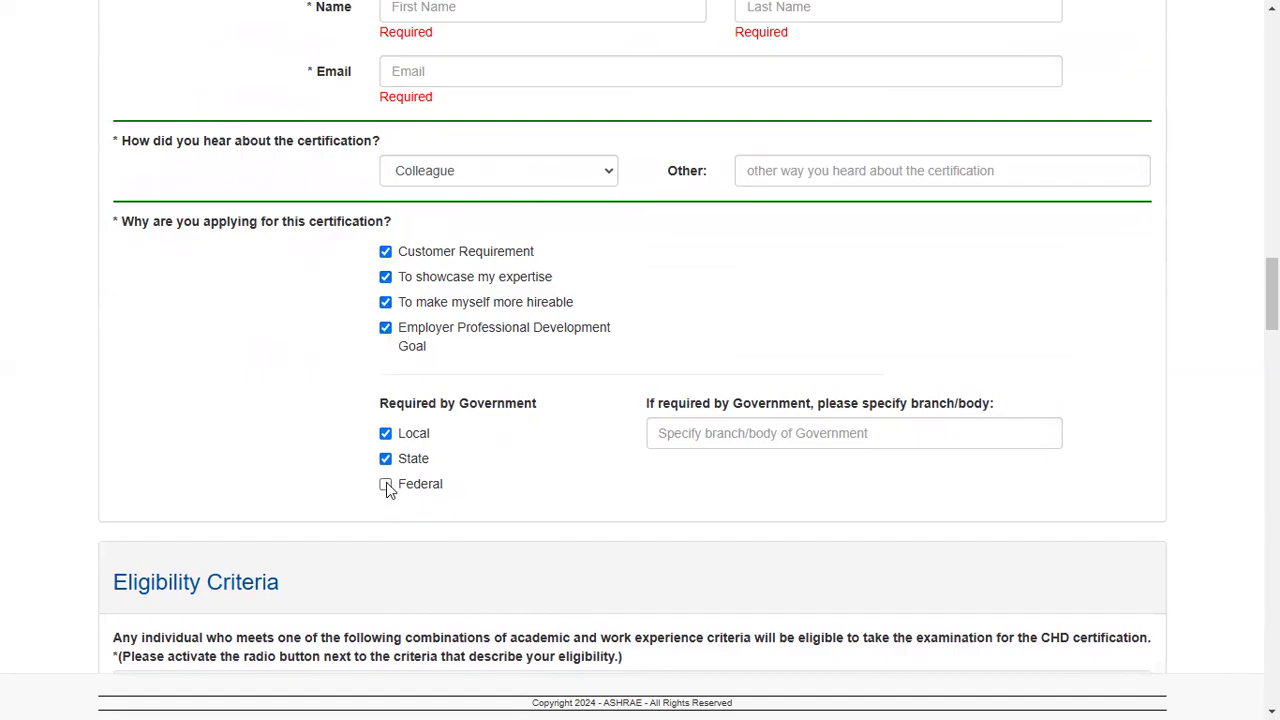
{"action": "left_click", "coordinate": [386, 484]}
{"action": "scroll", "coordinate": [210, 430], "scroll_direction": "down", "scroll_amount": 4}
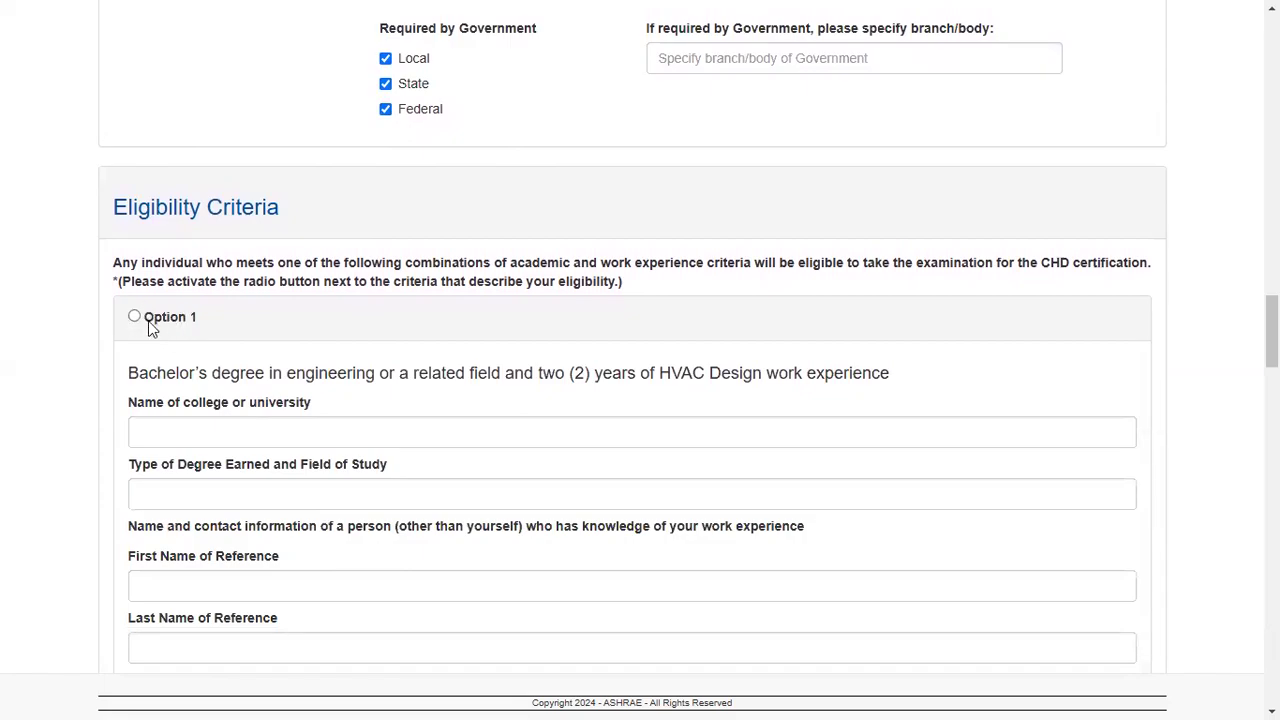
{"action": "left_click_drag", "start_coordinate": [157, 374], "coordinate": [418, 374]}
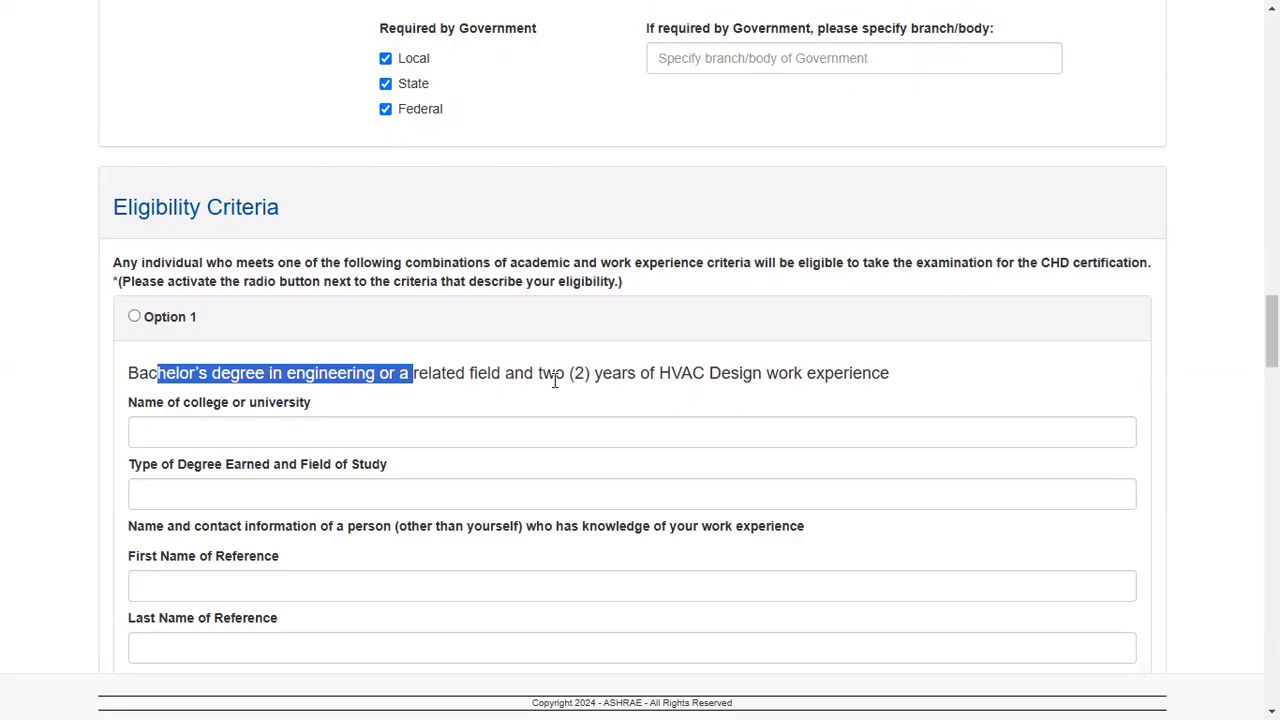
{"action": "left_click_drag", "start_coordinate": [555, 378], "coordinate": [894, 375]}
{"action": "left_click", "coordinate": [700, 373]}
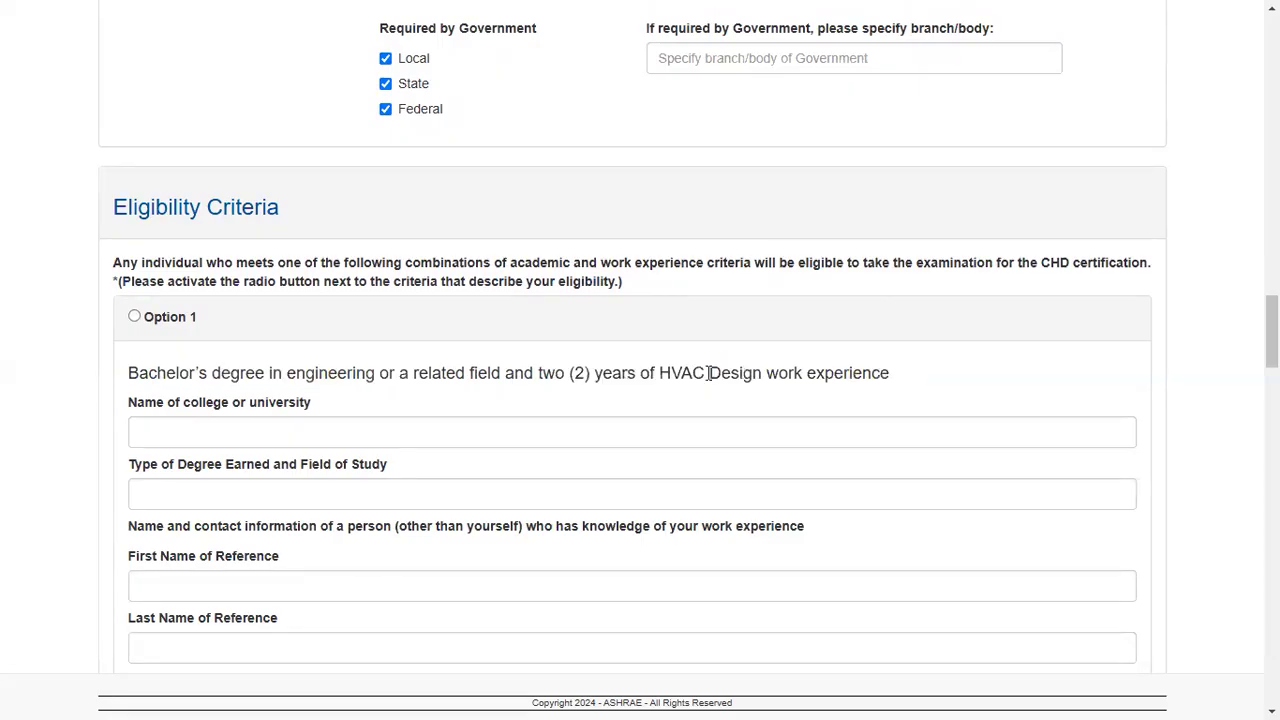
{"action": "left_click_drag", "start_coordinate": [708, 373], "coordinate": [897, 383]}
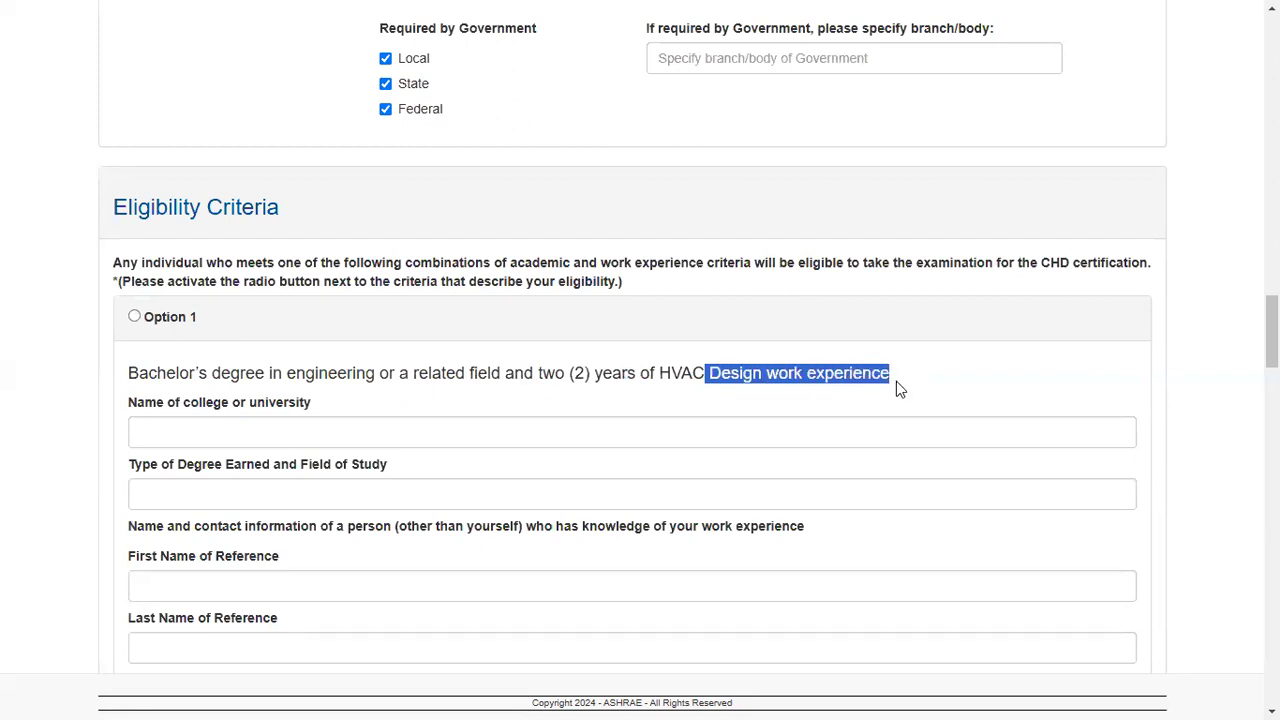
{"action": "left_click", "coordinate": [728, 374]}
{"action": "left_click_drag", "start_coordinate": [710, 376], "coordinate": [903, 394]}
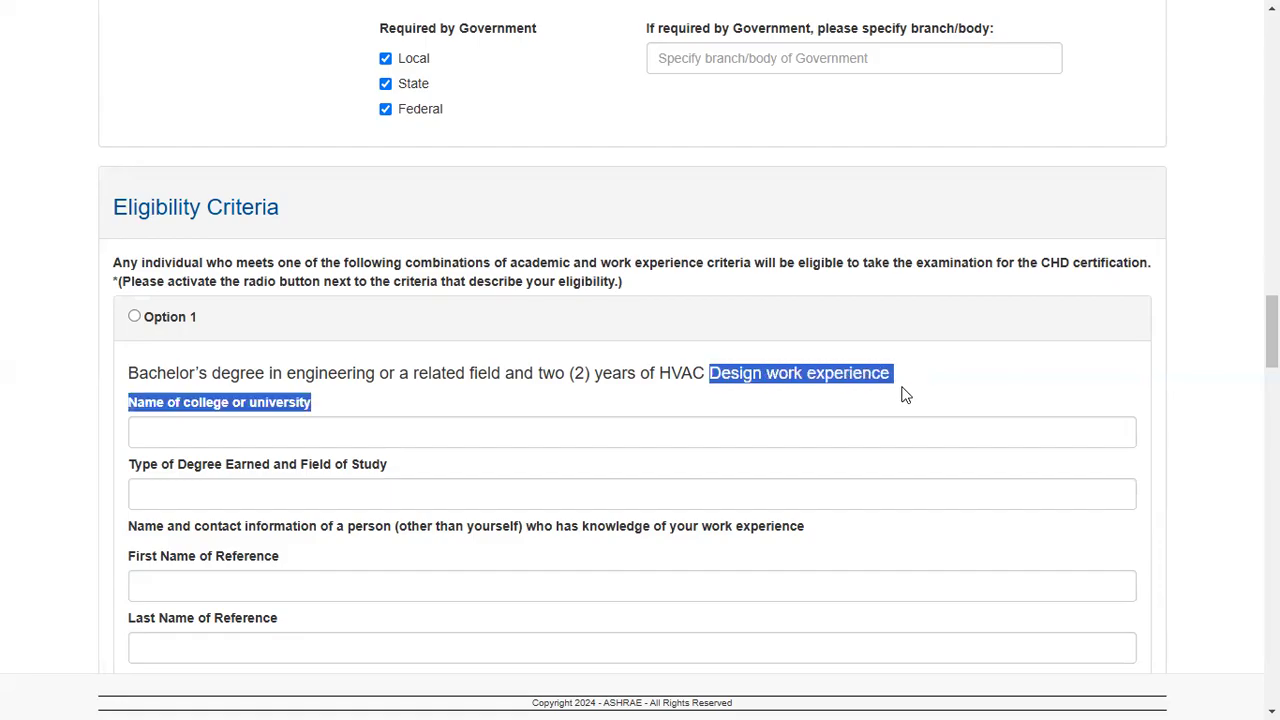
{"action": "left_click", "coordinate": [742, 374]}
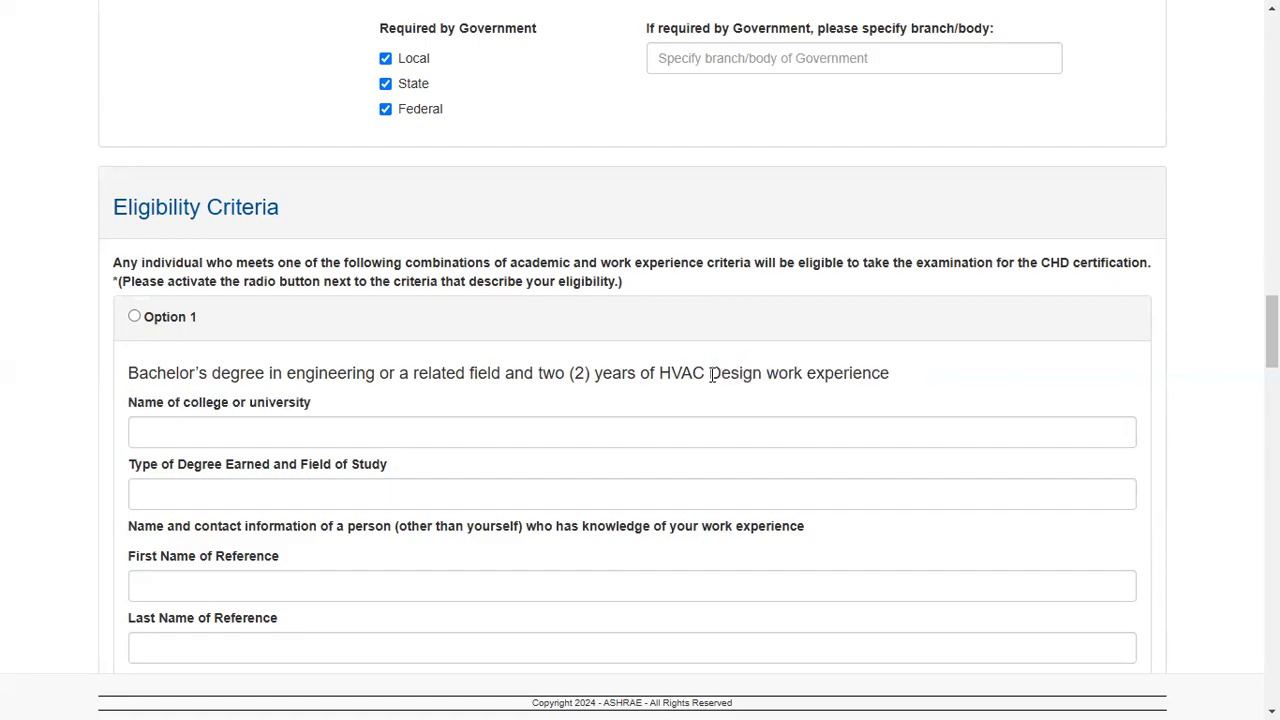
{"action": "left_click_drag", "start_coordinate": [710, 373], "coordinate": [862, 378]}
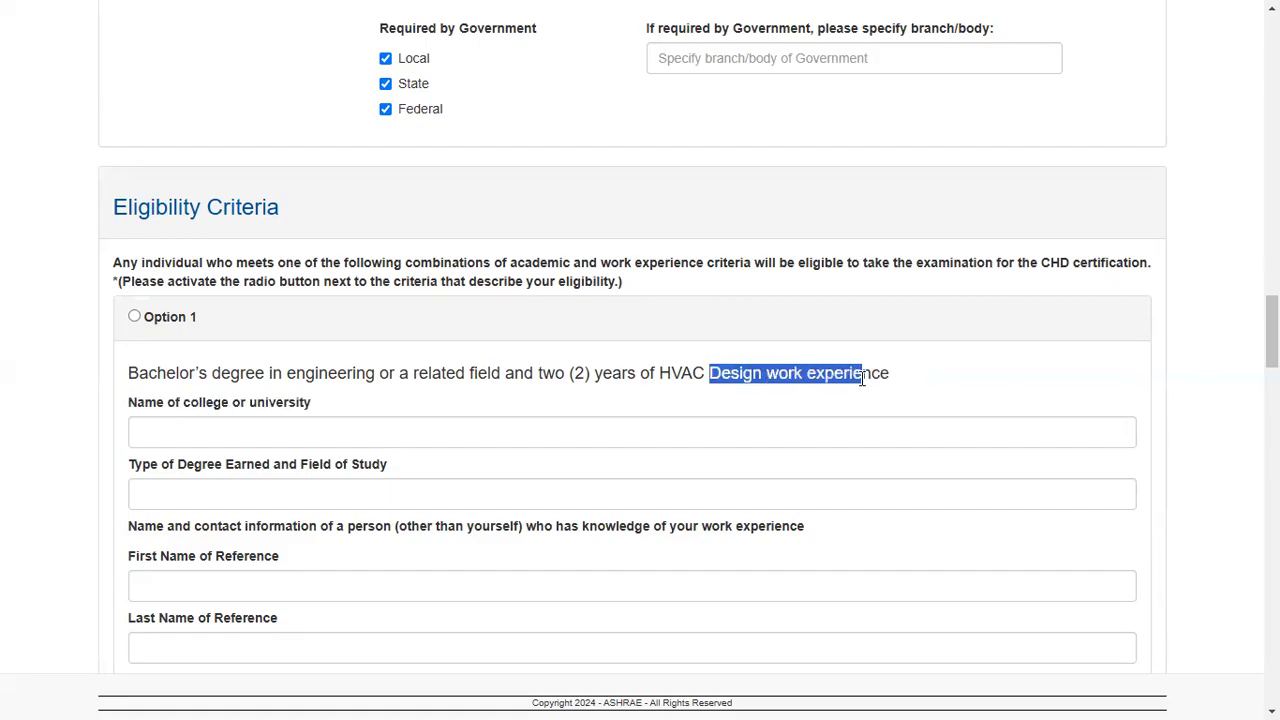
Enter Universiti Teknologi Malaysia (UTM) as the college and Bachelor of Engineering as the degree
{"action": "left_click", "coordinate": [184, 428]}
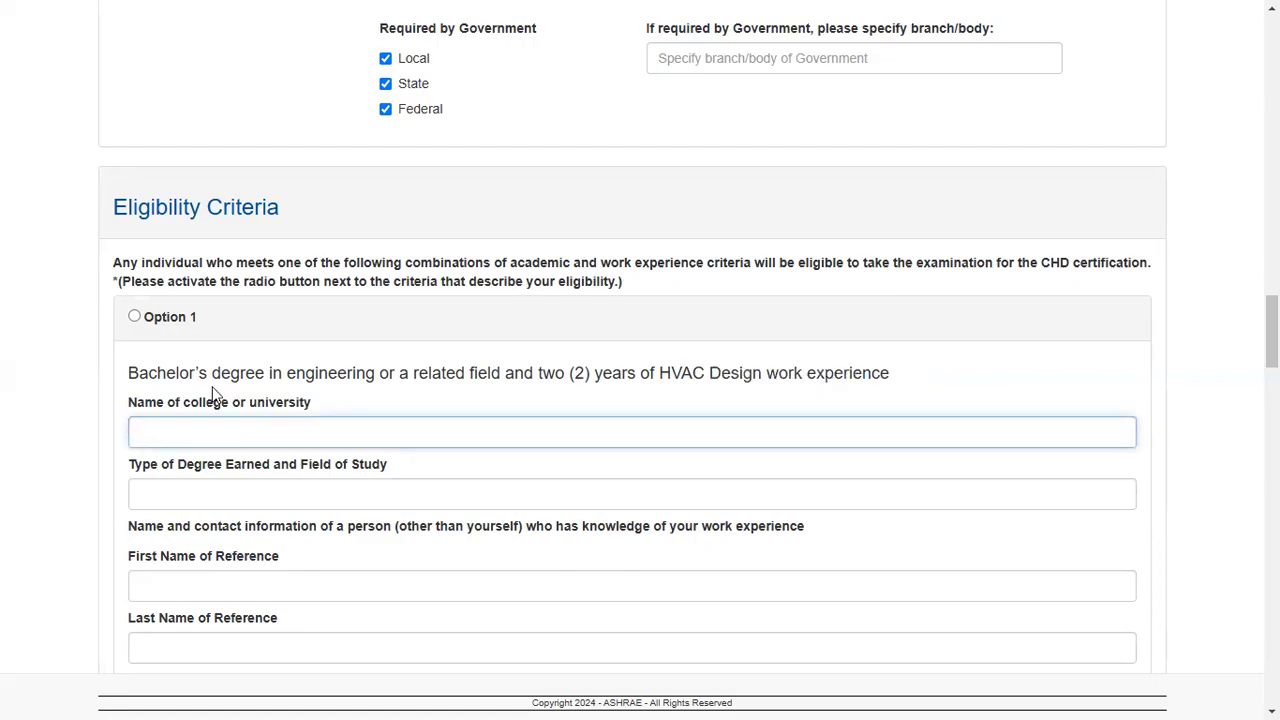
{"action": "scroll", "coordinate": [108, 391], "scroll_direction": "down", "scroll_amount": 2}
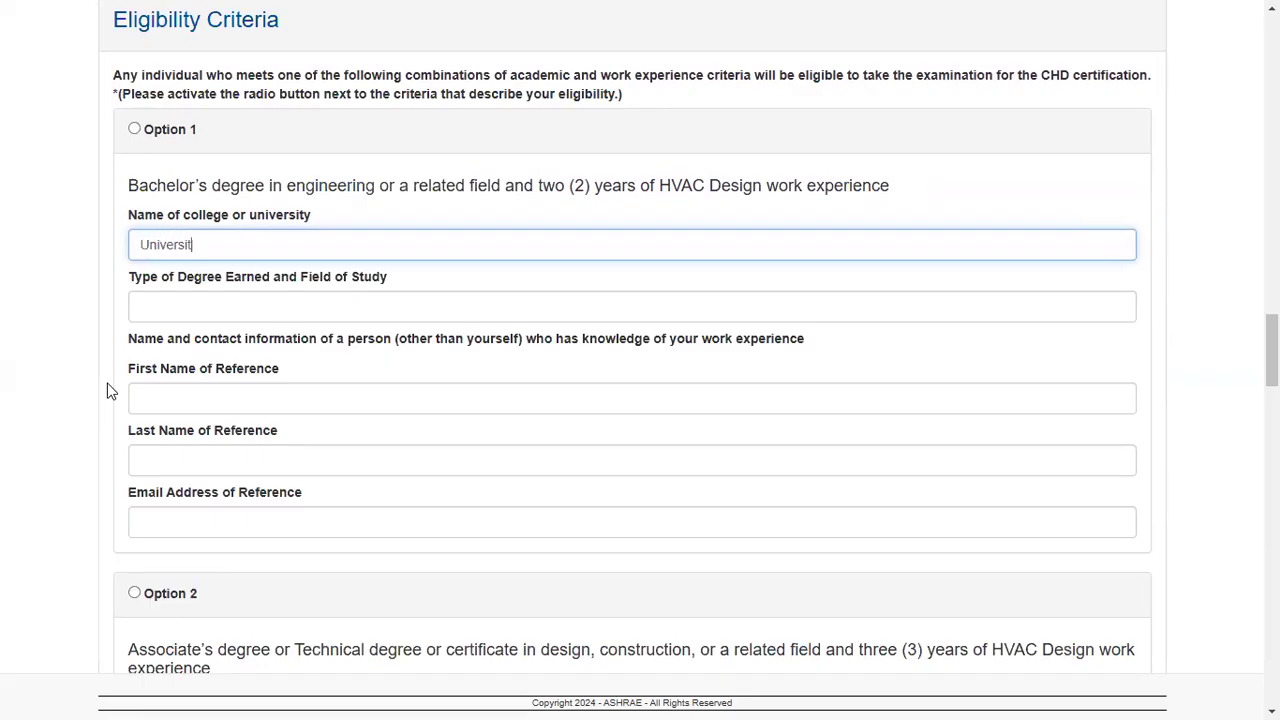
{"action": "type", "text": "Universiti Teknologi Malaysia ("}
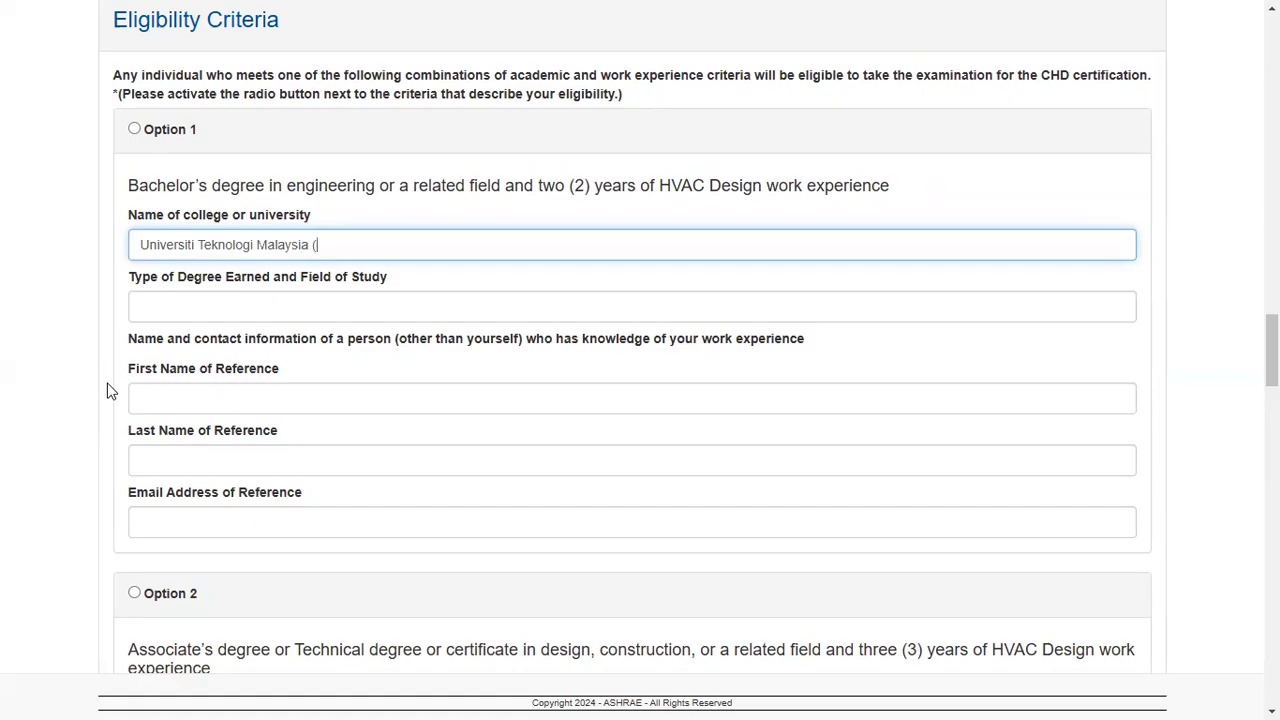
{"action": "type", "text": "UTM"}
{"action": "left_click", "coordinate": [168, 293]}
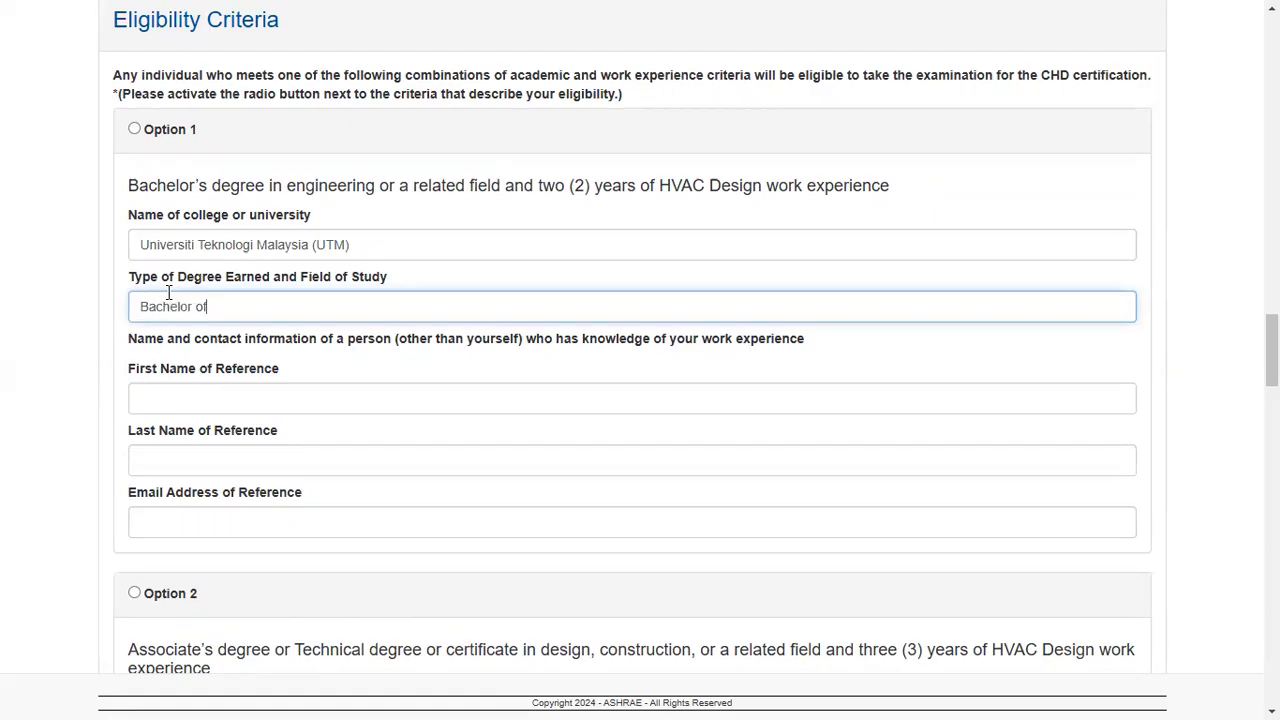
{"action": "type", "text": "Bachelor of Engineering"}
Enter the reference's full name, moving the surname into the Last Name field
{"action": "left_click", "coordinate": [187, 395]}
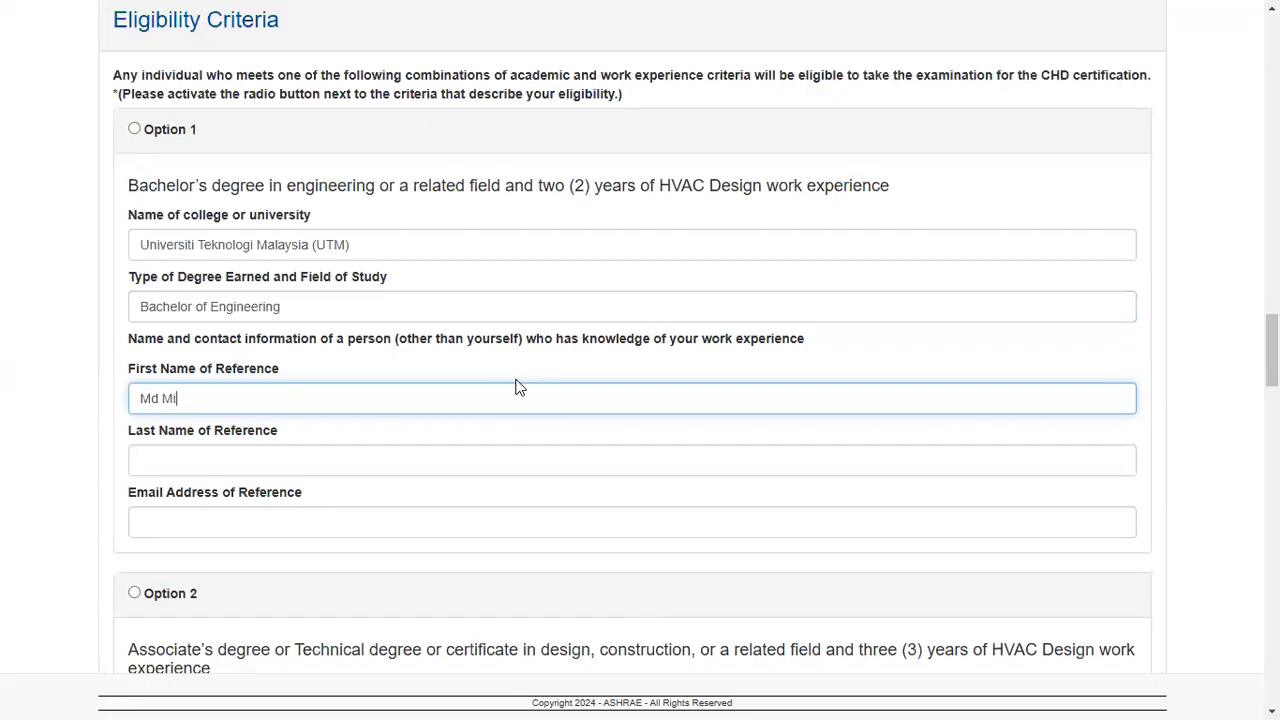
{"action": "left_click", "coordinate": [255, 452]}
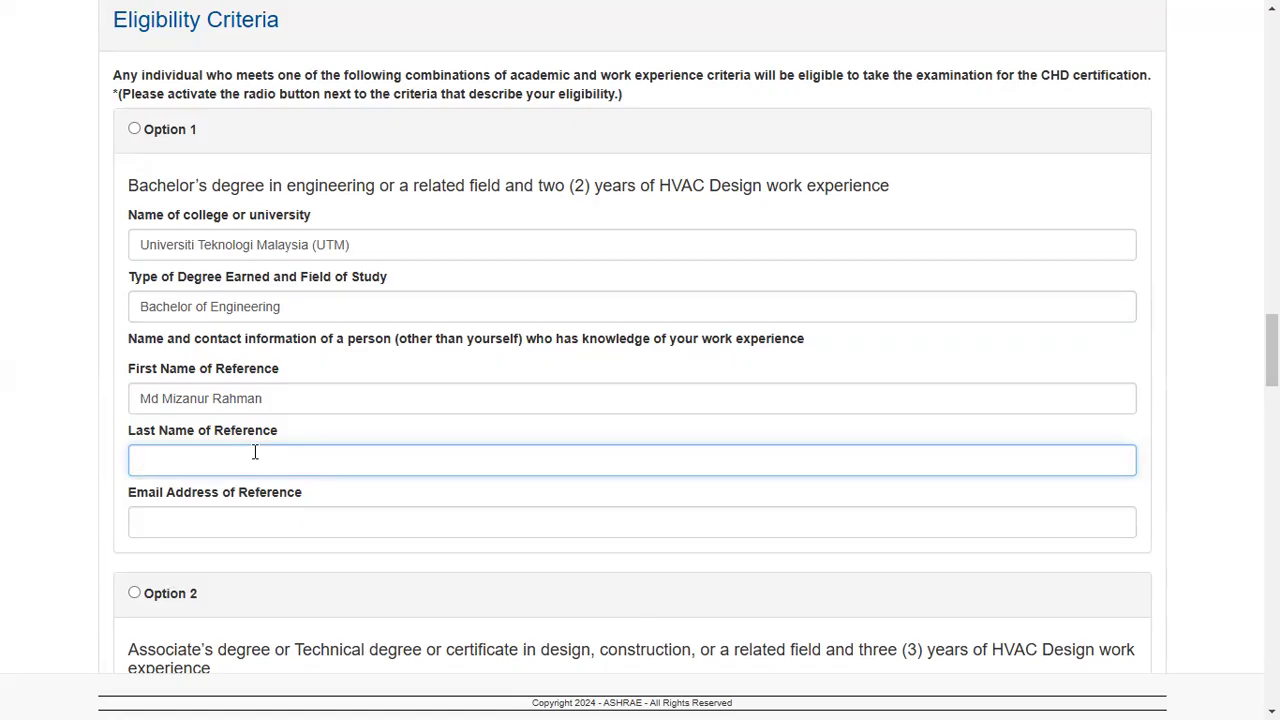
{"action": "left_click_drag", "start_coordinate": [274, 398], "coordinate": [219, 401]}
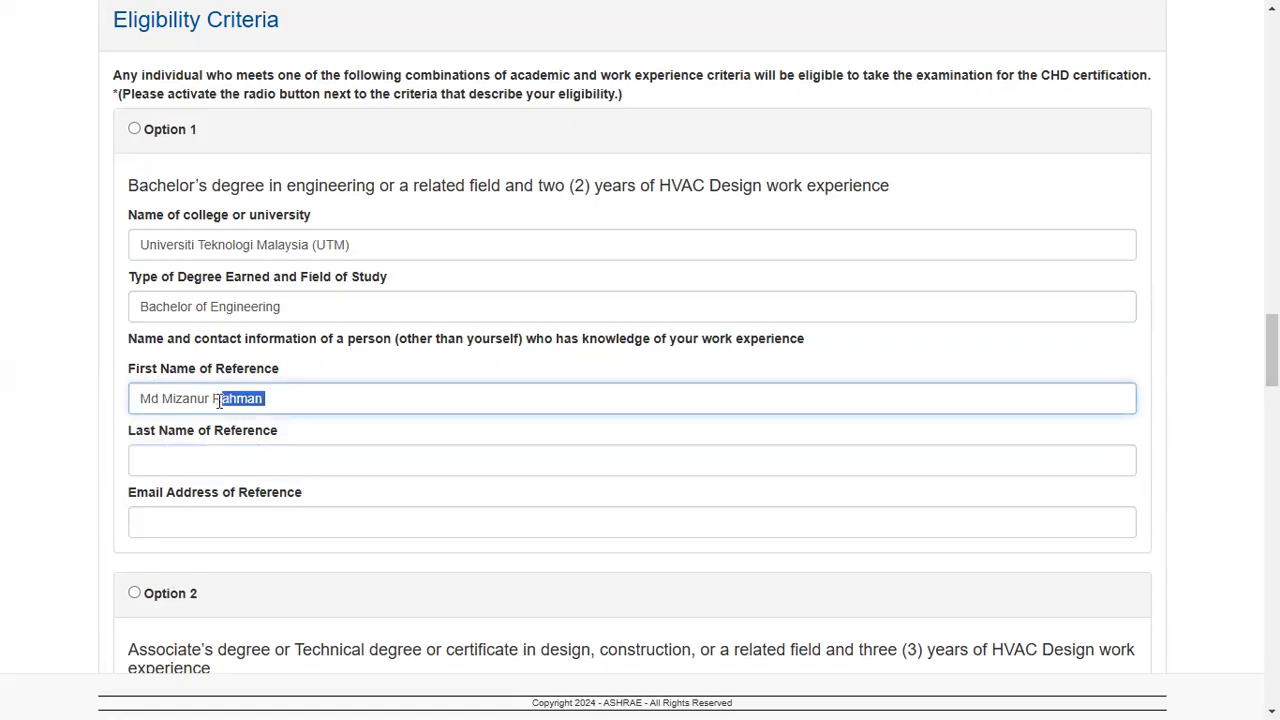
{"action": "key", "text": "ctrl+x"}
{"action": "left_click", "coordinate": [201, 456]}
{"action": "key", "text": "ctrl+v"}
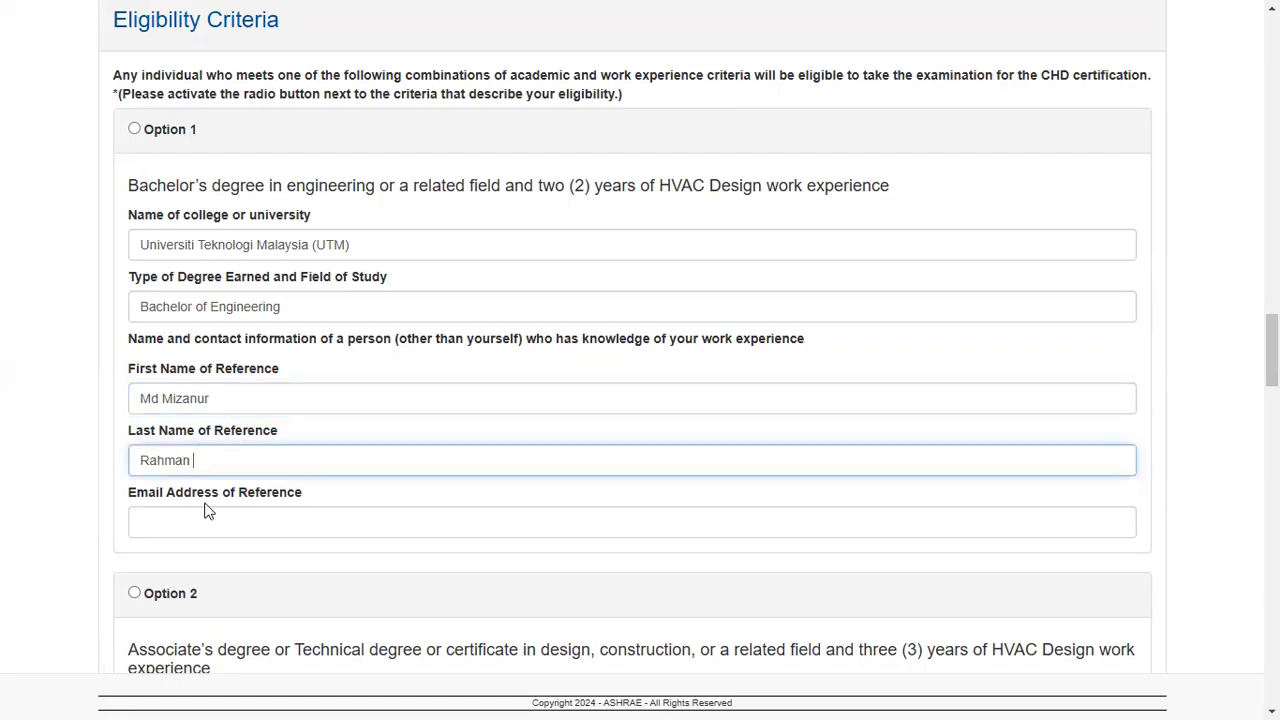
{"action": "left_click", "coordinate": [208, 516]}
{"action": "scroll", "coordinate": [220, 391], "scroll_direction": "down", "scroll_amount": 2}
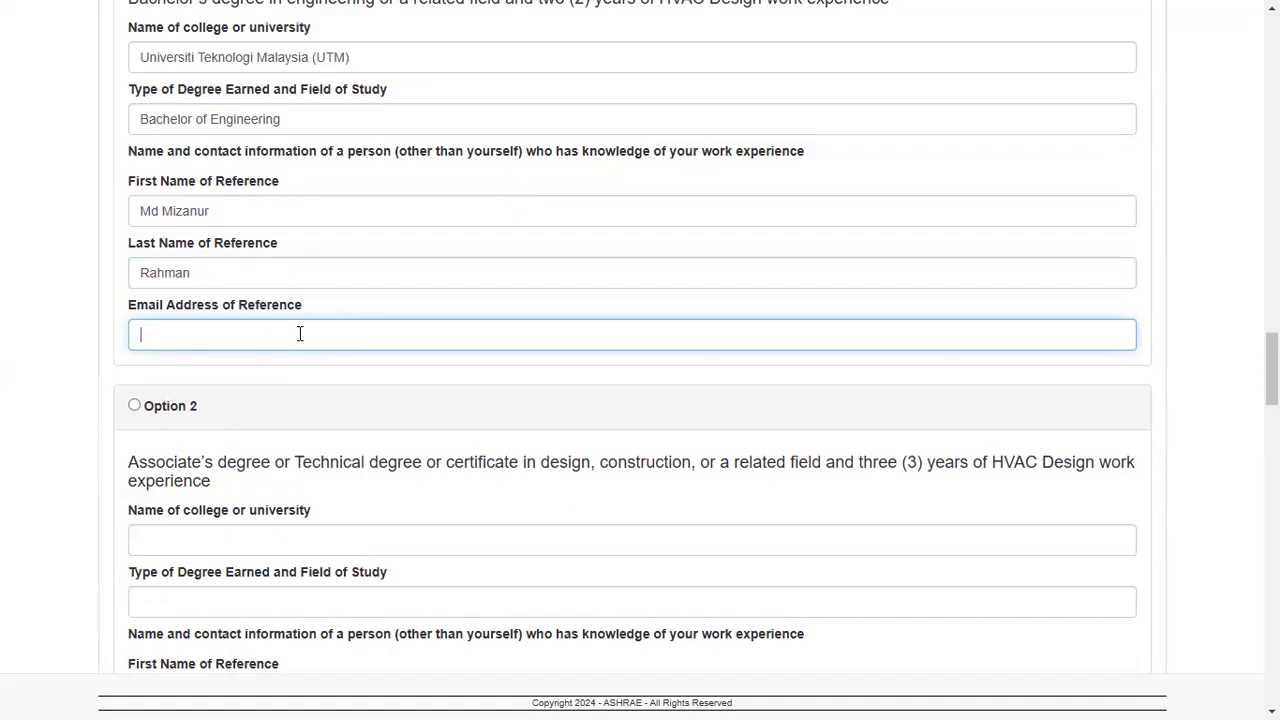
{"action": "scroll", "coordinate": [298, 332], "scroll_direction": "down", "scroll_amount": 2}
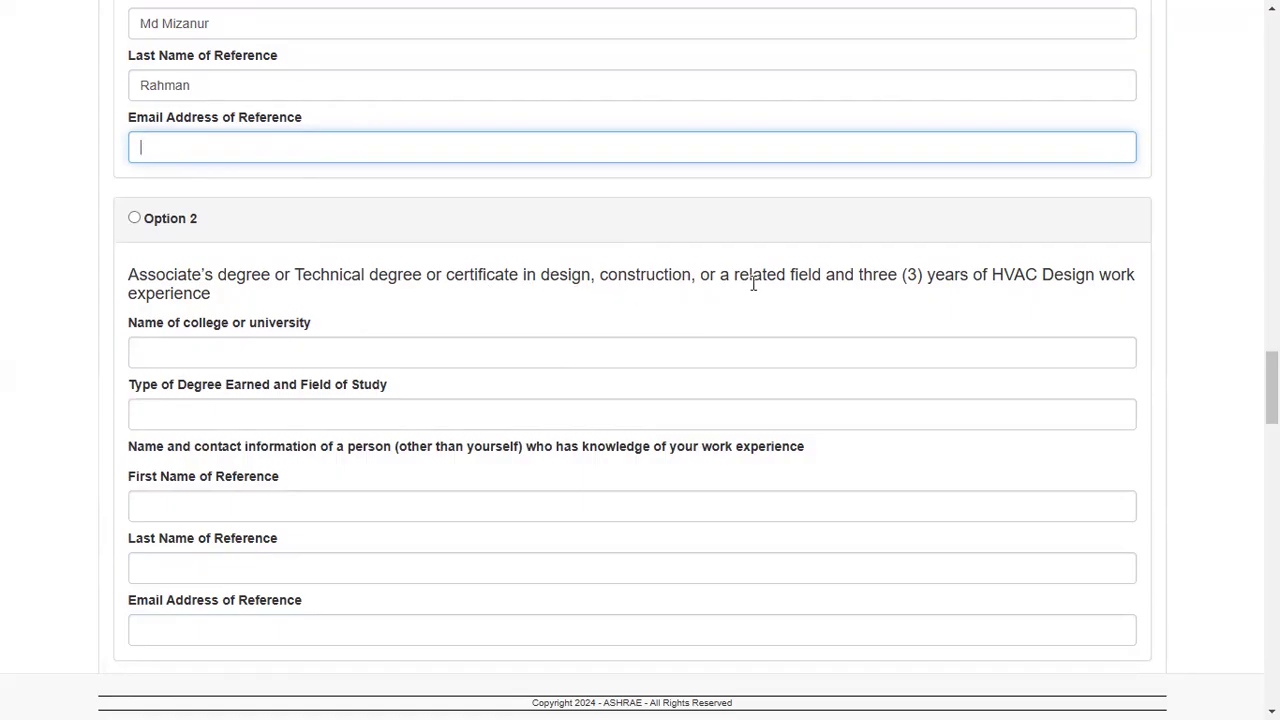
{"action": "type", "text": "a"}
{"action": "left_click_drag", "start_coordinate": [864, 276], "coordinate": [1110, 278]}
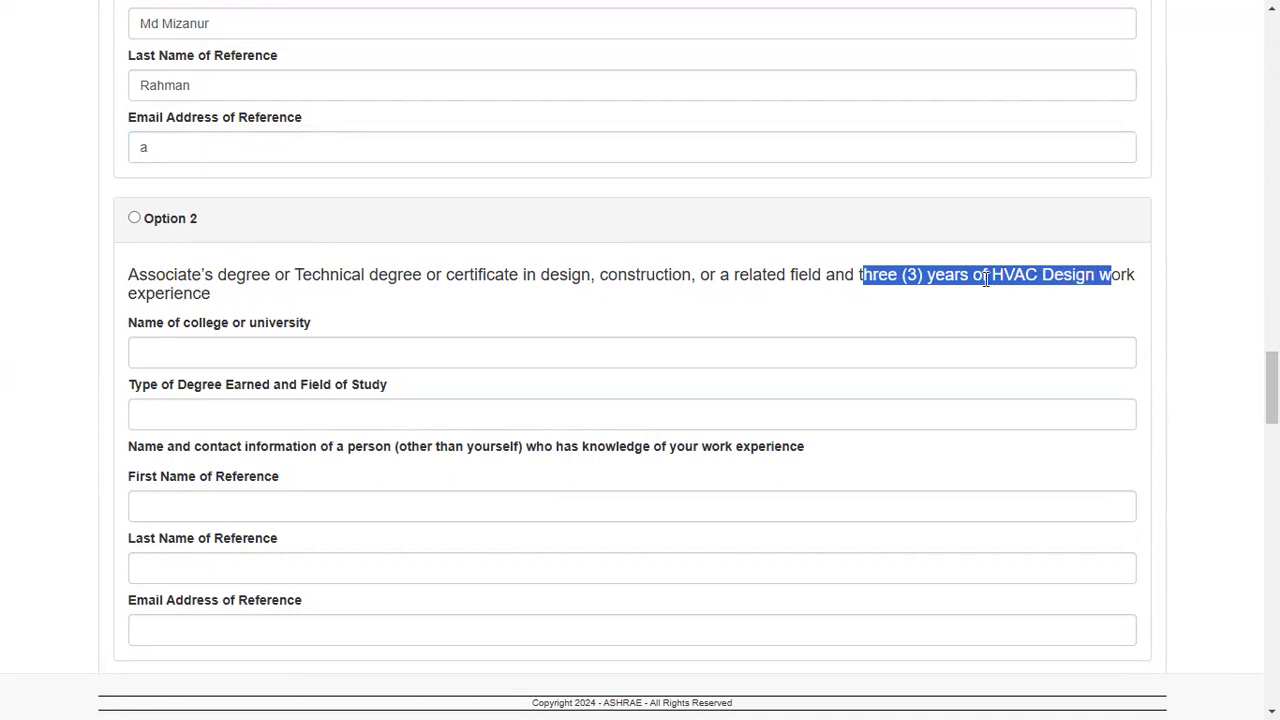
{"action": "scroll", "coordinate": [120, 469], "scroll_direction": "down", "scroll_amount": 2}
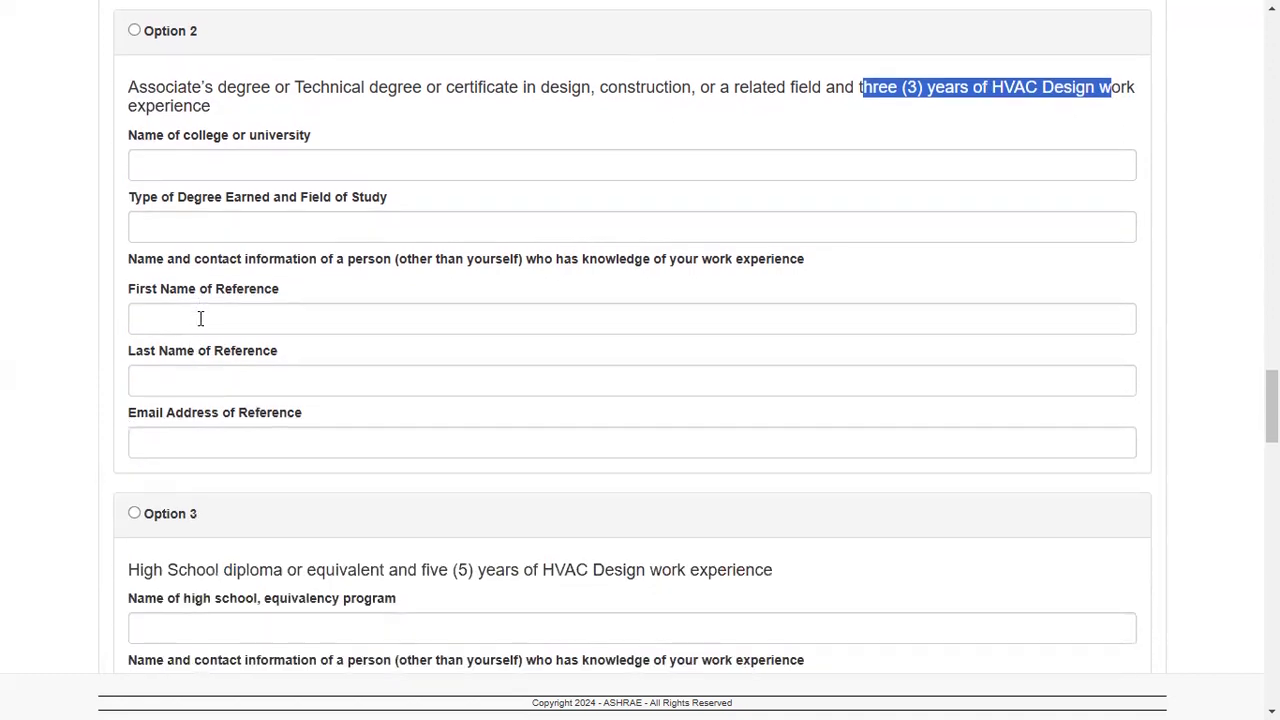
{"action": "scroll", "coordinate": [70, 430], "scroll_direction": "down", "scroll_amount": 2}
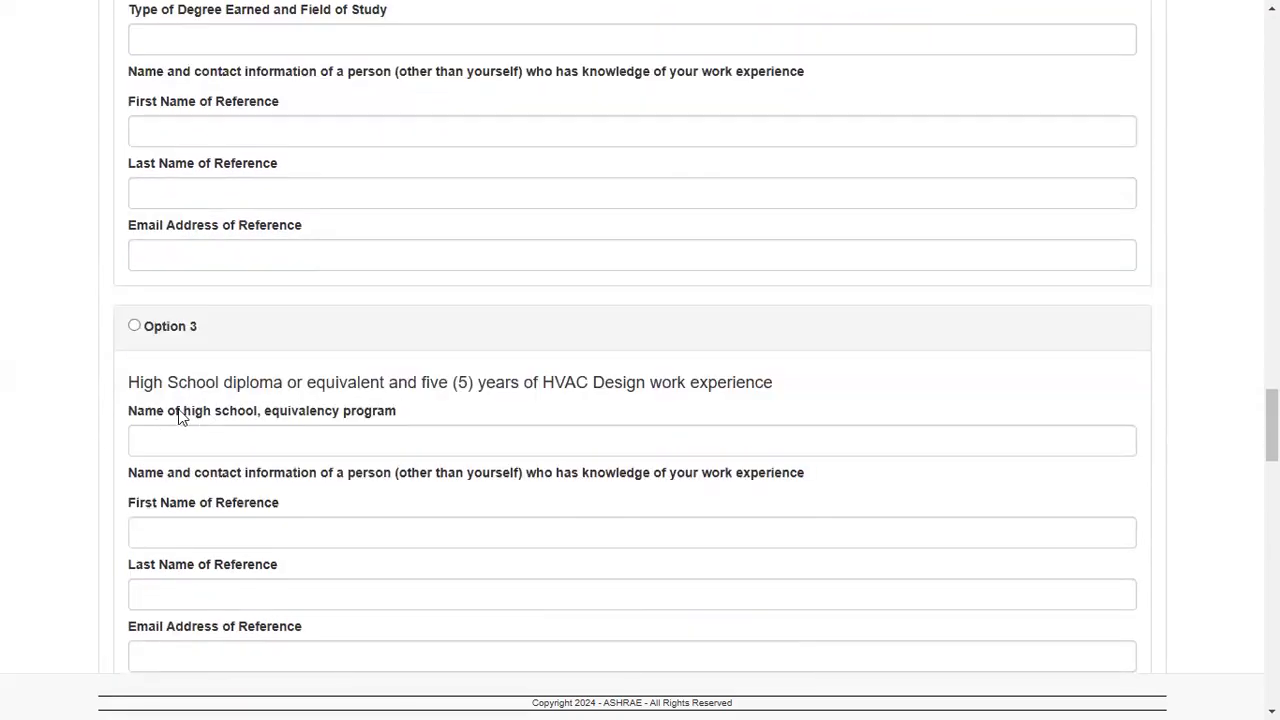
{"action": "left_click_drag", "start_coordinate": [140, 384], "coordinate": [698, 384]}
{"action": "scroll", "coordinate": [235, 427], "scroll_direction": "down", "scroll_amount": 2}
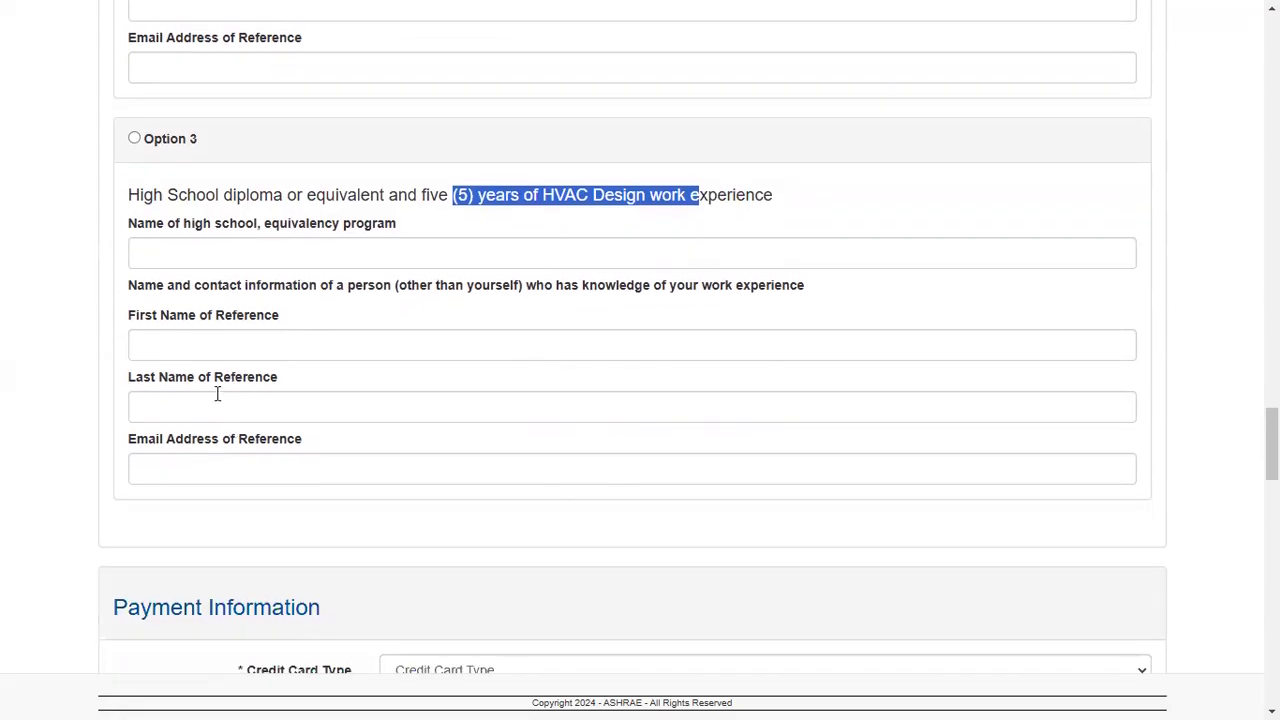
{"action": "left_click", "coordinate": [167, 253]}
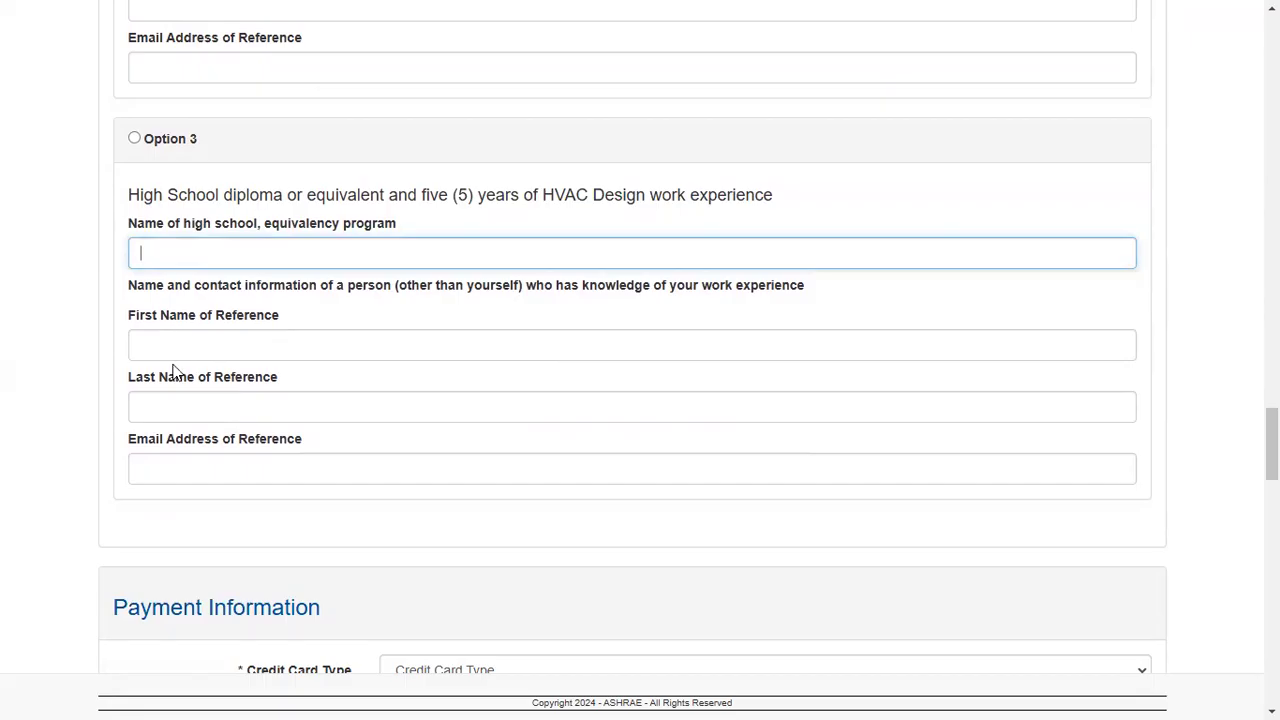
Tick the I Agree boxes for the ethics code and the sanctions terms
{"action": "scroll", "coordinate": [191, 356], "scroll_direction": "down", "scroll_amount": 2}
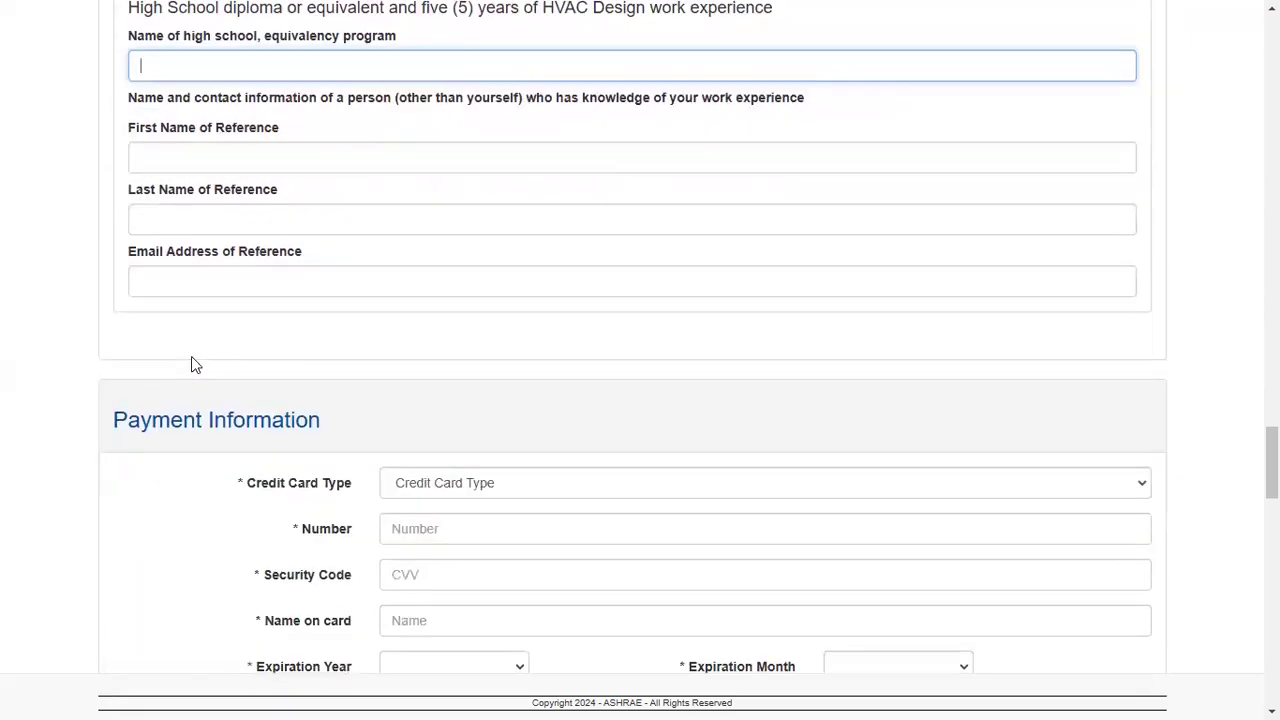
{"action": "scroll", "coordinate": [208, 350], "scroll_direction": "down", "scroll_amount": 2}
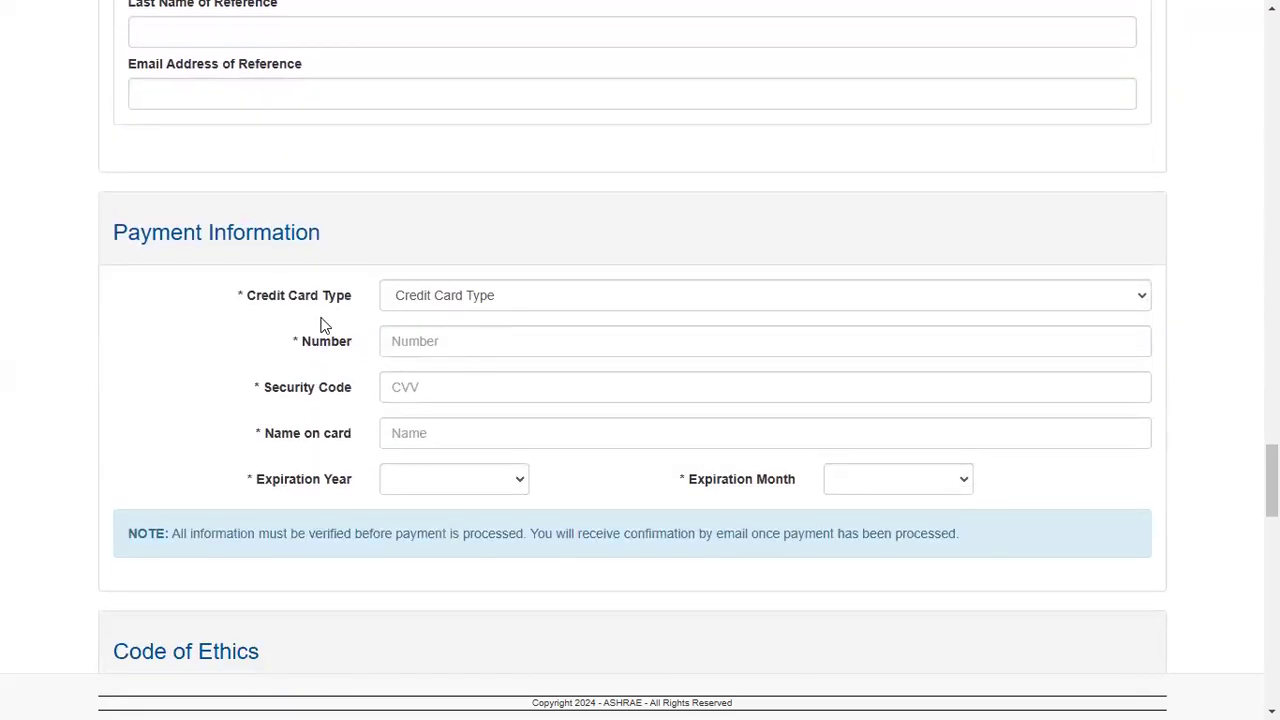
{"action": "scroll", "coordinate": [340, 430], "scroll_direction": "down", "scroll_amount": 2}
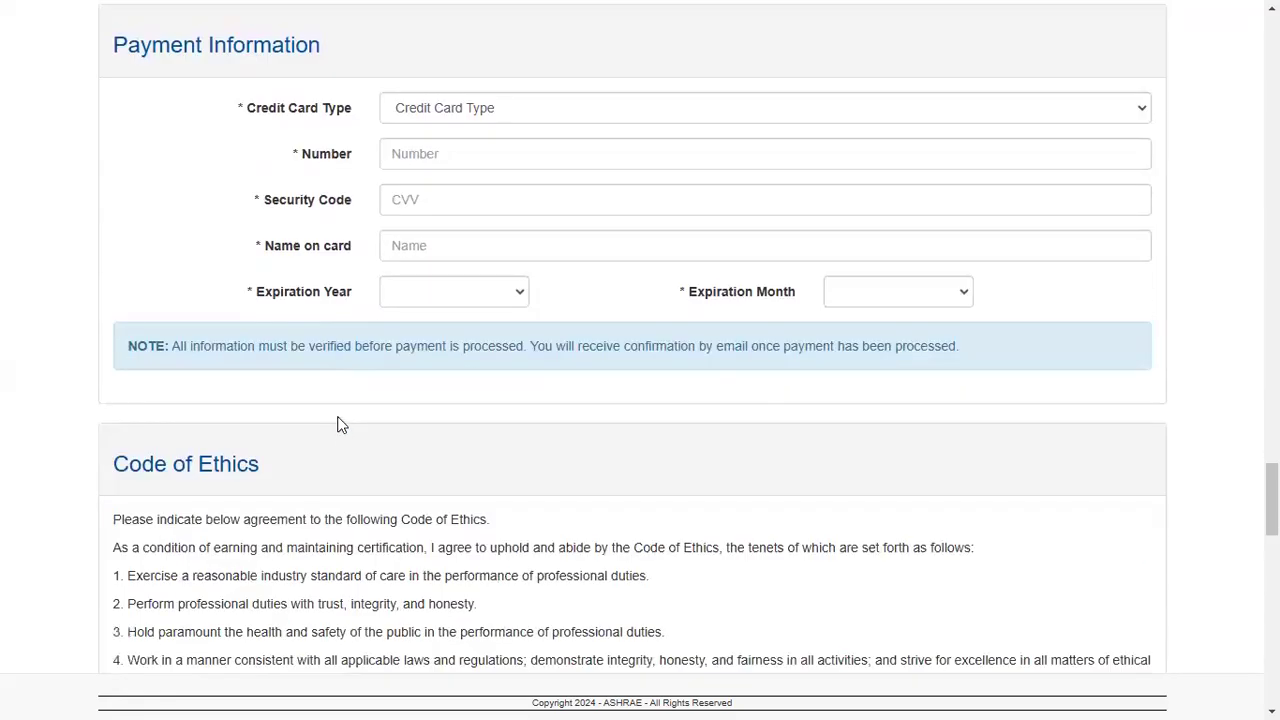
{"action": "scroll", "coordinate": [340, 425], "scroll_direction": "down", "scroll_amount": 2}
{"action": "scroll", "coordinate": [188, 322], "scroll_direction": "down", "scroll_amount": 2}
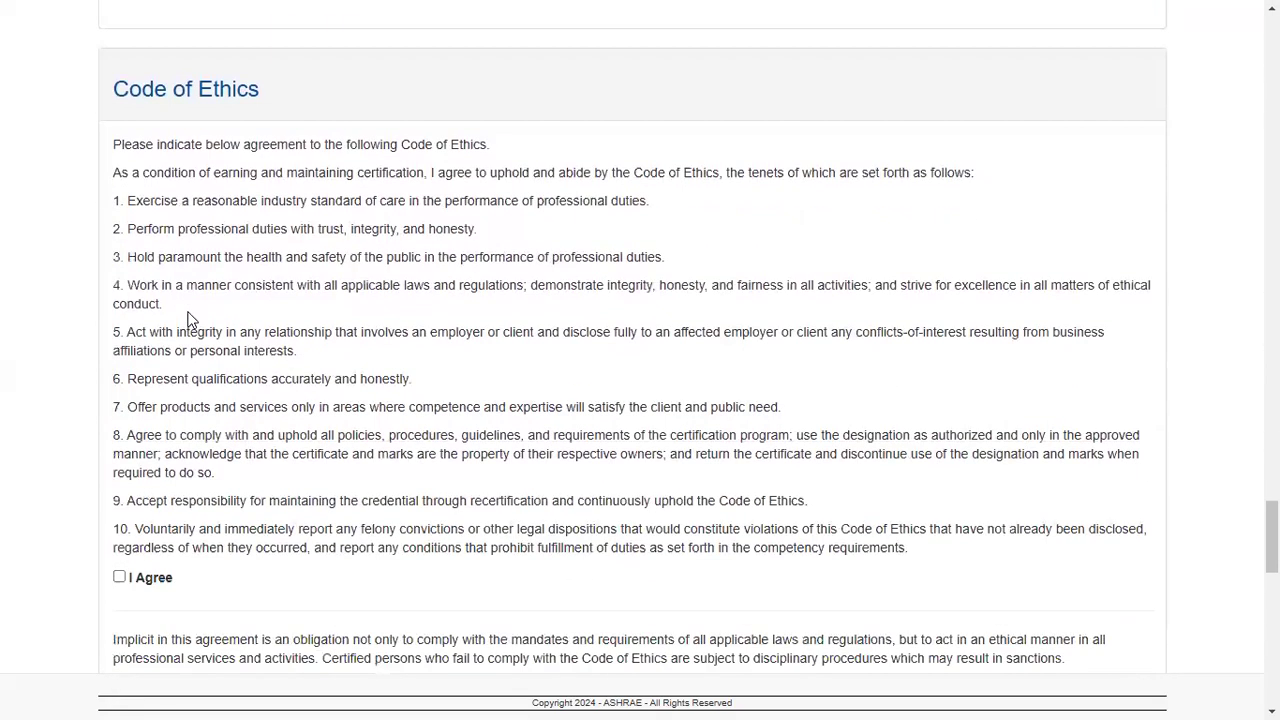
{"action": "scroll", "coordinate": [206, 500], "scroll_direction": "down", "scroll_amount": 2}
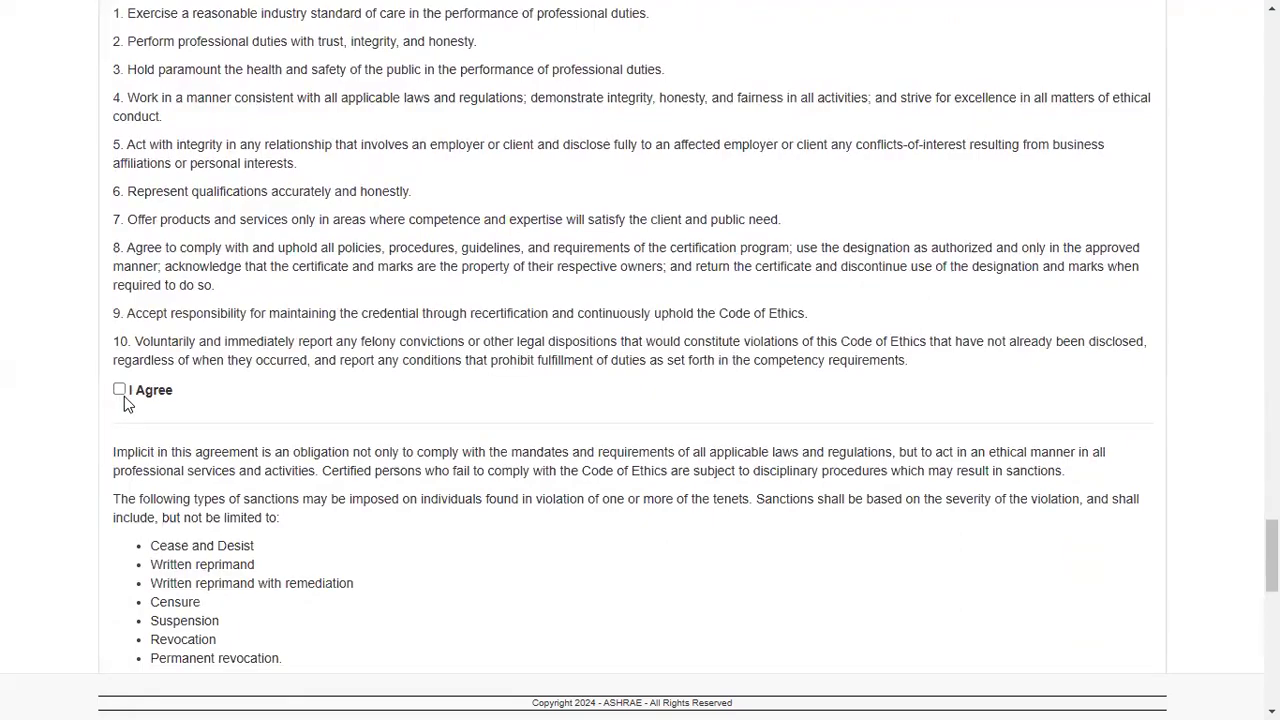
{"action": "left_click", "coordinate": [120, 396]}
{"action": "scroll", "coordinate": [300, 452], "scroll_direction": "down", "scroll_amount": 2}
{"action": "scroll", "coordinate": [250, 420], "scroll_direction": "down", "scroll_amount": 3}
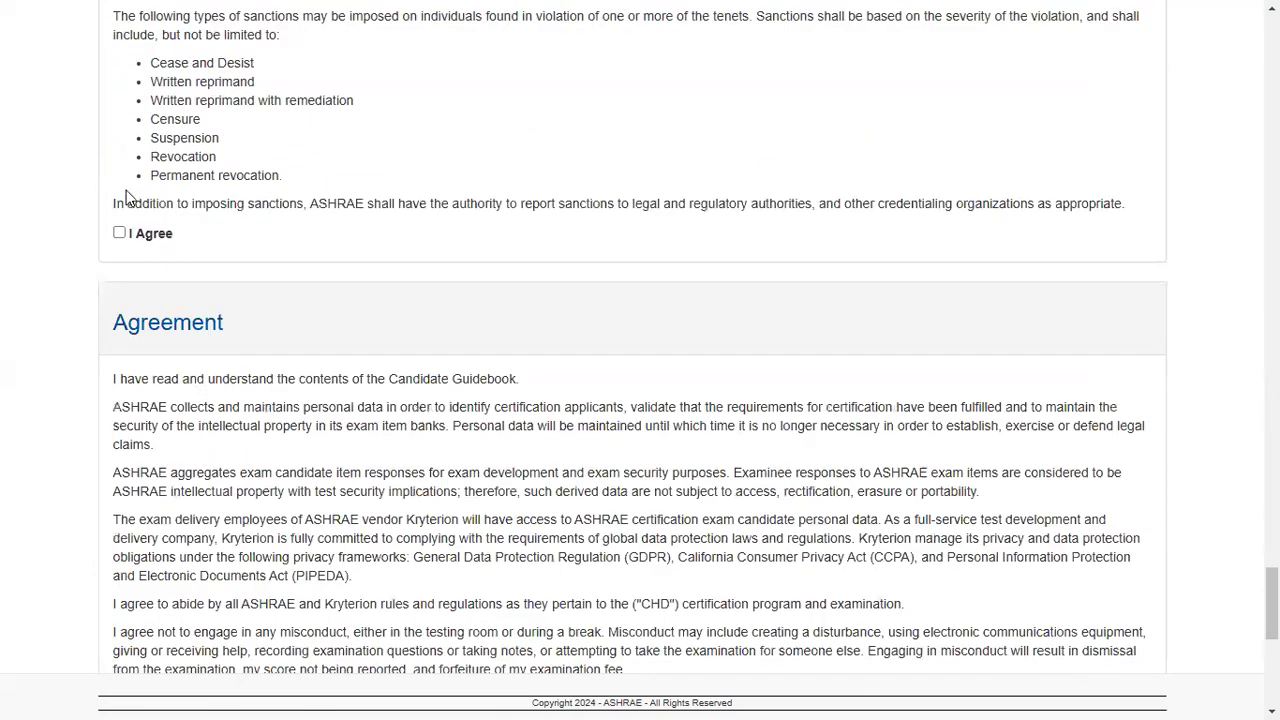
{"action": "scroll", "coordinate": [129, 200], "scroll_direction": "down", "scroll_amount": 1}
{"action": "left_click", "coordinate": [119, 153]}
Tick the final Agreement I Agree box and exit the browser's full-screen view
{"action": "scroll", "coordinate": [283, 390], "scroll_direction": "down", "scroll_amount": 5}
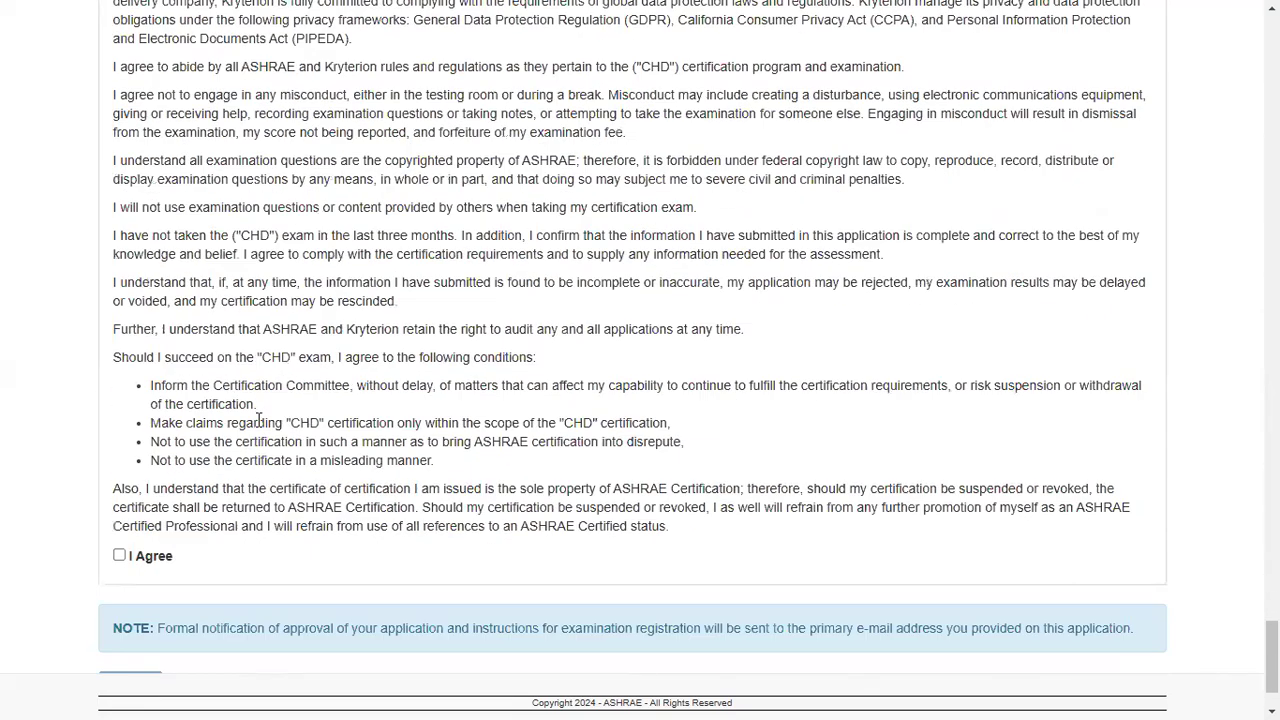
{"action": "scroll", "coordinate": [190, 440], "scroll_direction": "down", "scroll_amount": 1}
{"action": "left_click", "coordinate": [120, 451]}
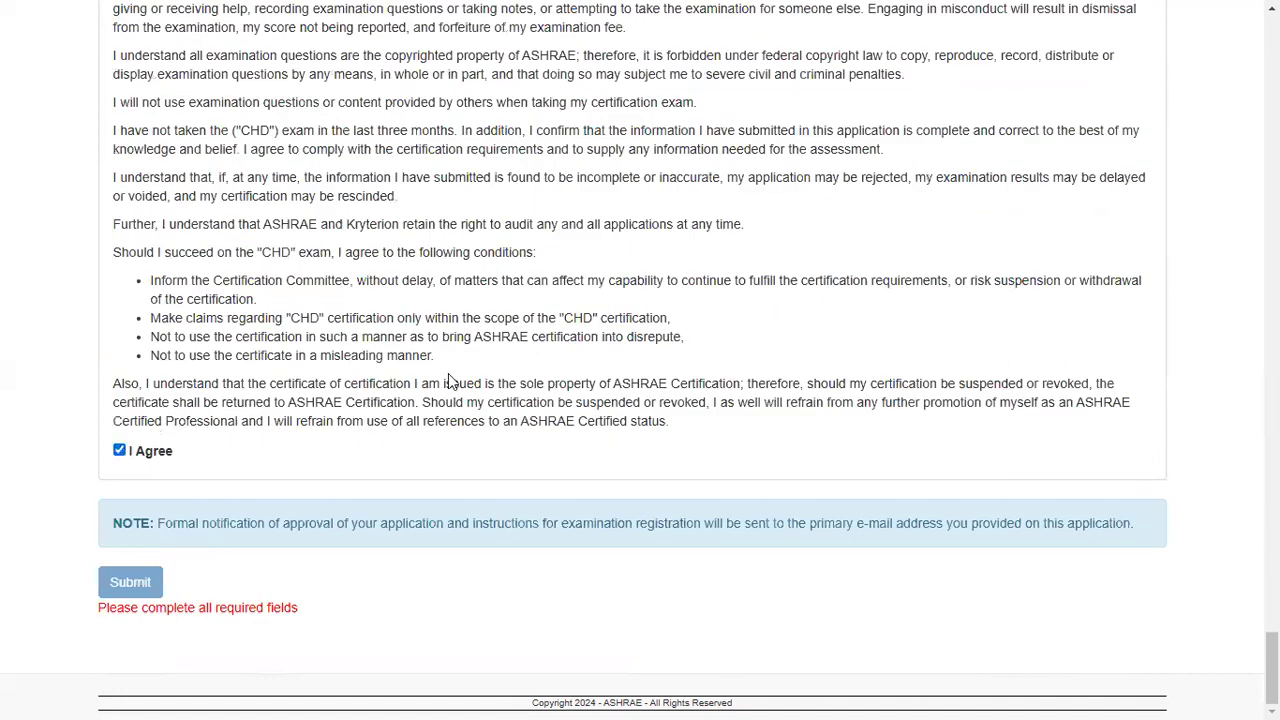
{"action": "scroll", "coordinate": [449, 378], "scroll_direction": "up", "scroll_amount": 2}
{"action": "scroll", "coordinate": [385, 369], "scroll_direction": "up", "scroll_amount": 1}
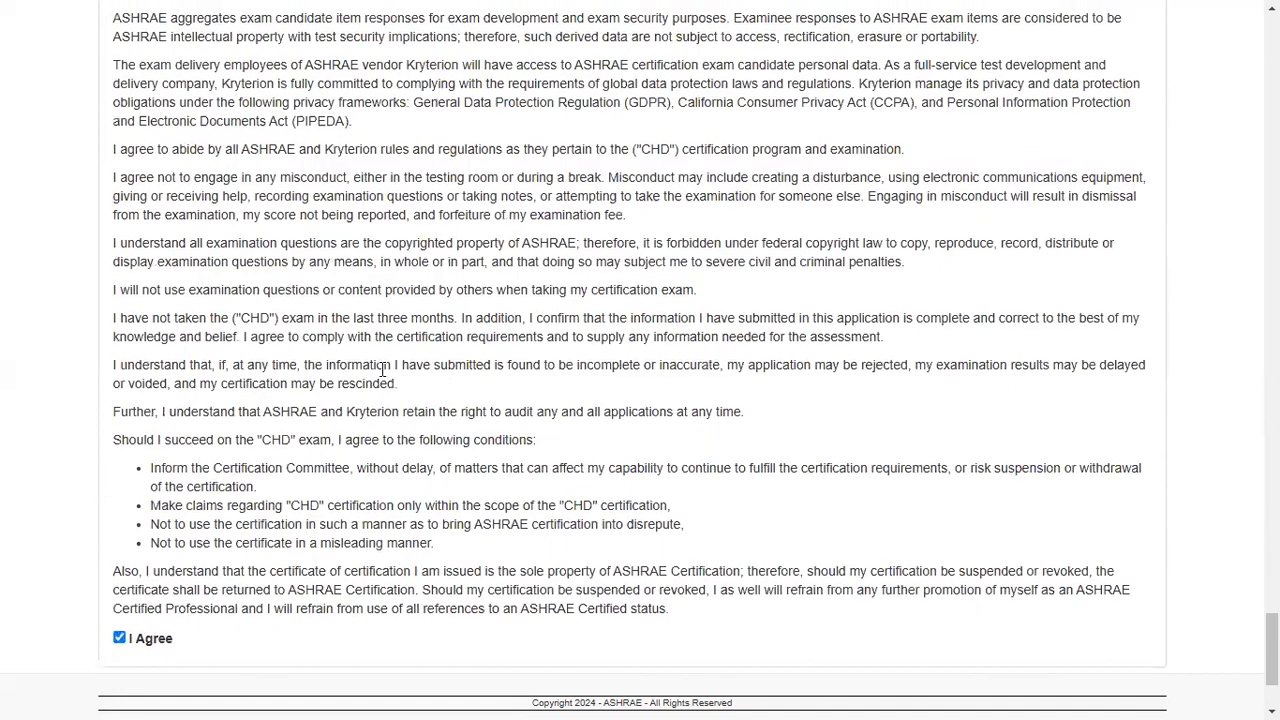
{"action": "scroll", "coordinate": [240, 412], "scroll_direction": "down", "scroll_amount": 2}
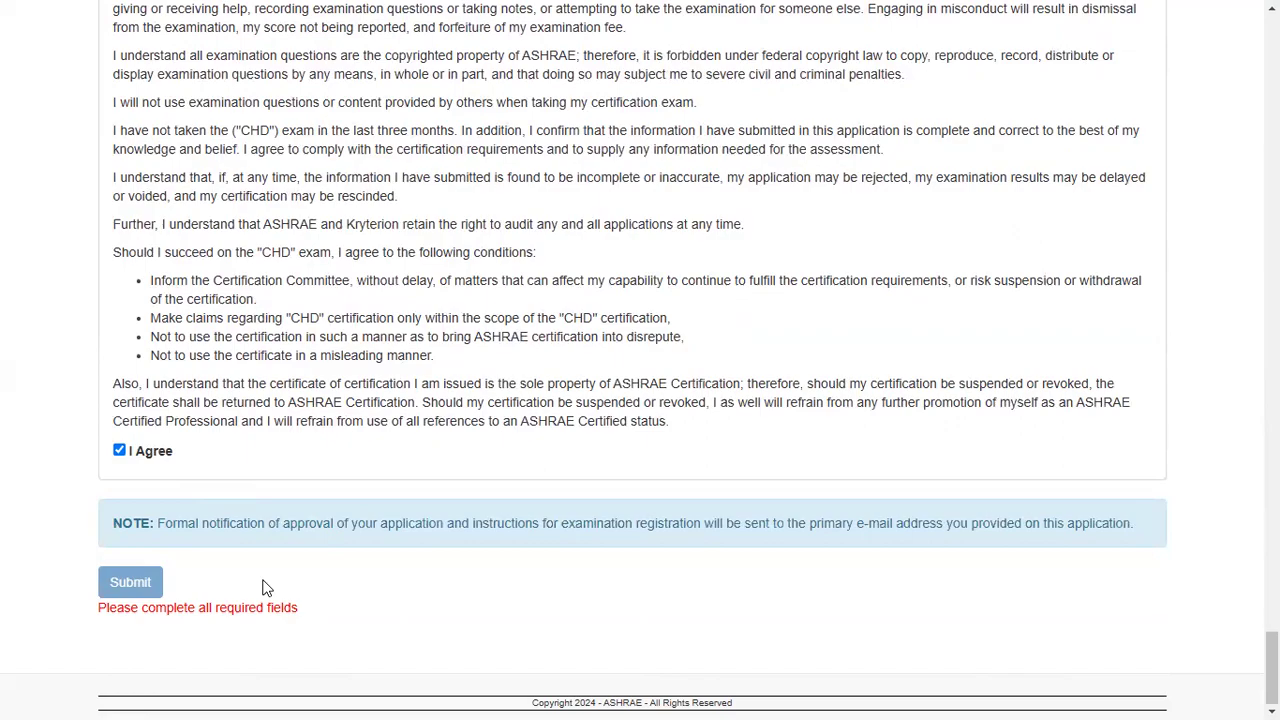
{"action": "key", "text": "F11"}
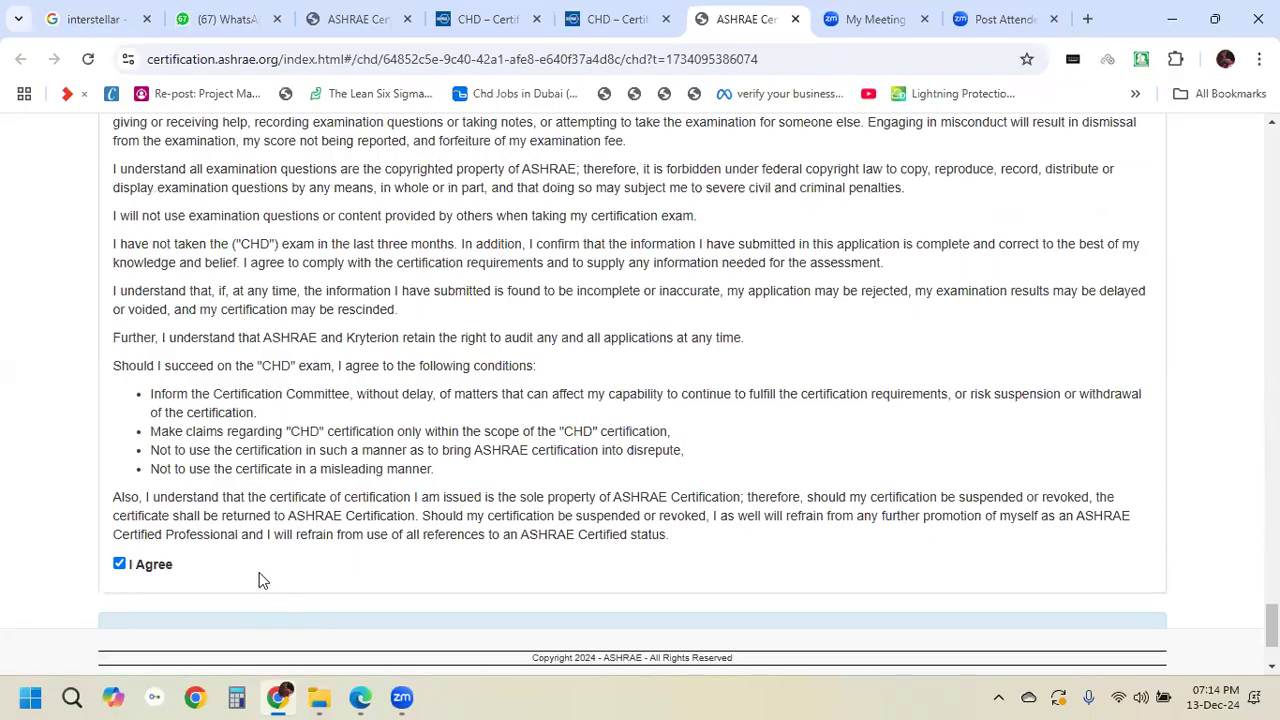
Bring up A.pdf in Edge, shown full screen and zoomed in
{"action": "left_click", "coordinate": [362, 697]}
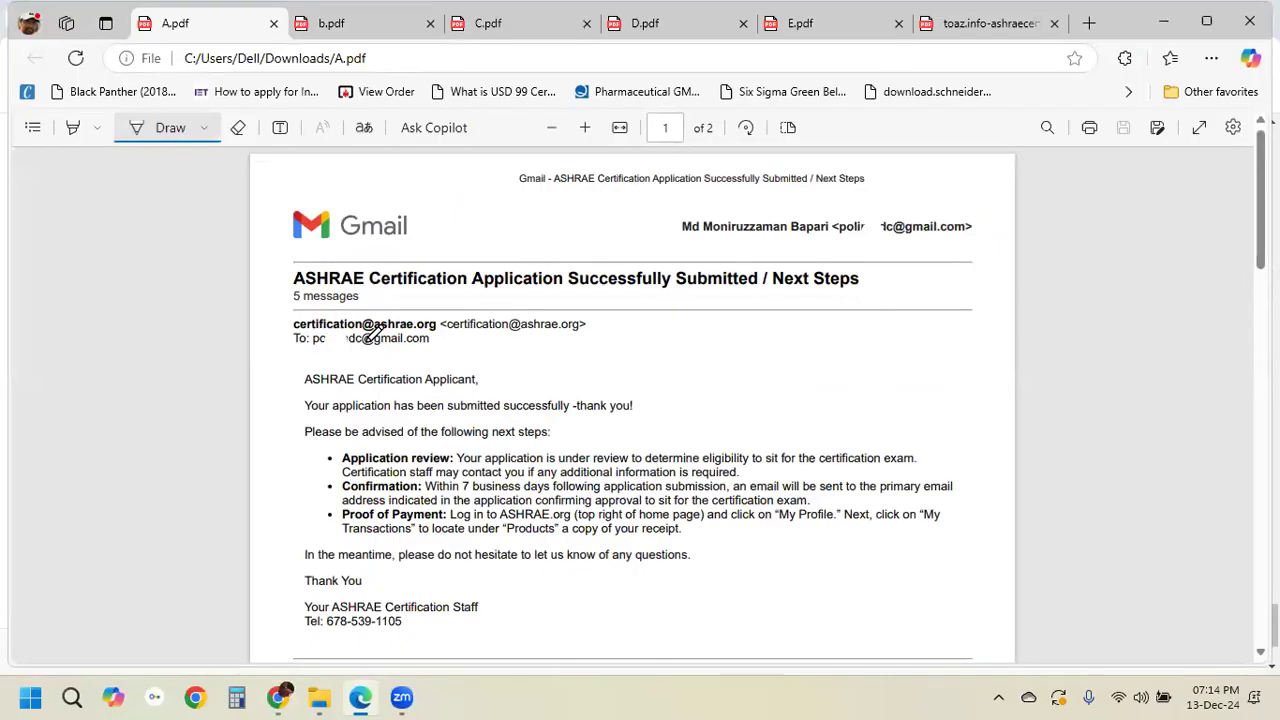
{"action": "key", "text": "F11"}
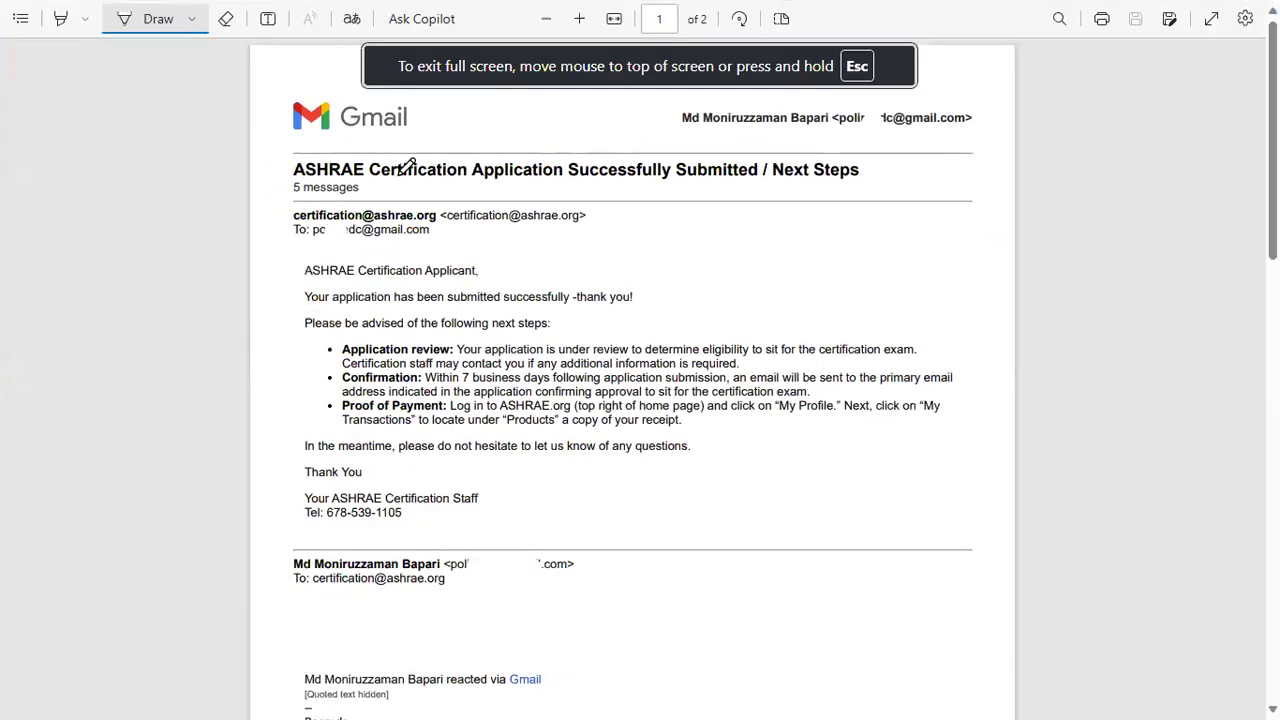
{"action": "scroll", "coordinate": [408, 165], "scroll_direction": "up", "scroll_amount": 2}
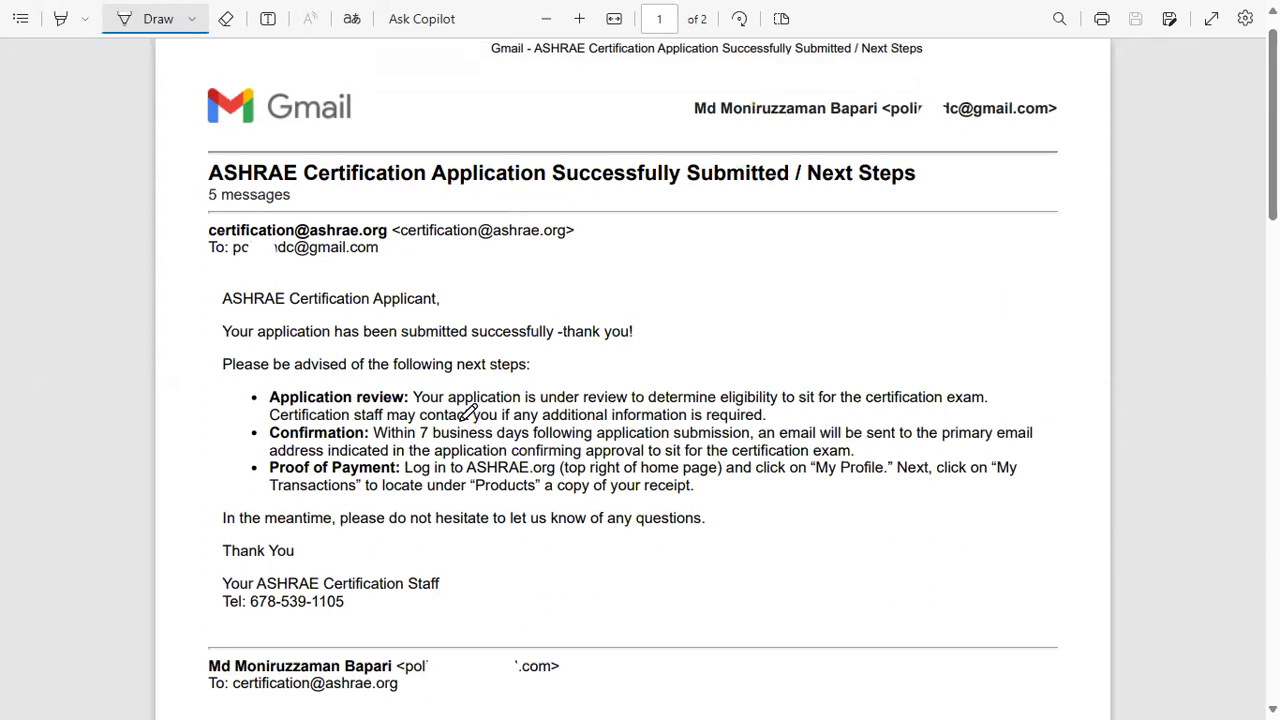
Erase the stray white ink mark and set the Draw pen to a thin pink stroke
{"action": "mouse_move", "coordinate": [256, 393]}
{"action": "left_mouse_down"}
{"action": "mouse_move", "coordinate": [273, 410]}
{"action": "mouse_move", "coordinate": [272, 385]}
{"action": "left_mouse_up"}
{"action": "left_click", "coordinate": [193, 20]}
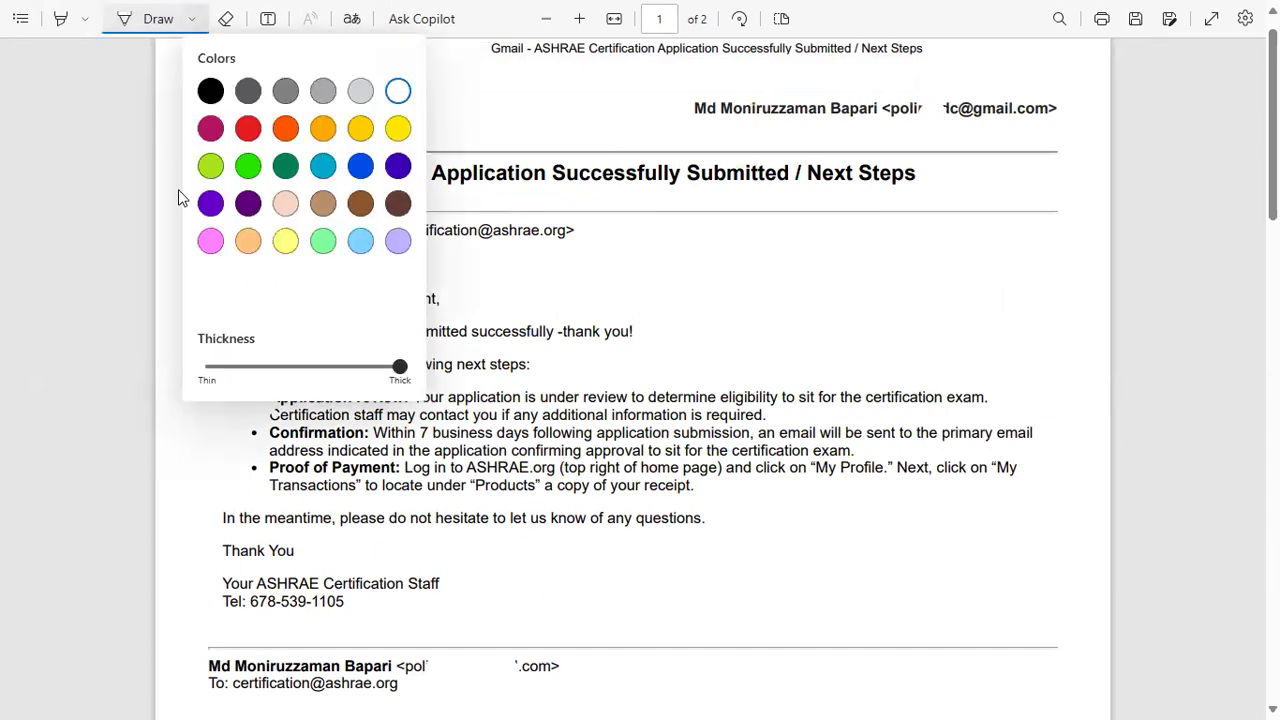
{"action": "left_click", "coordinate": [124, 205]}
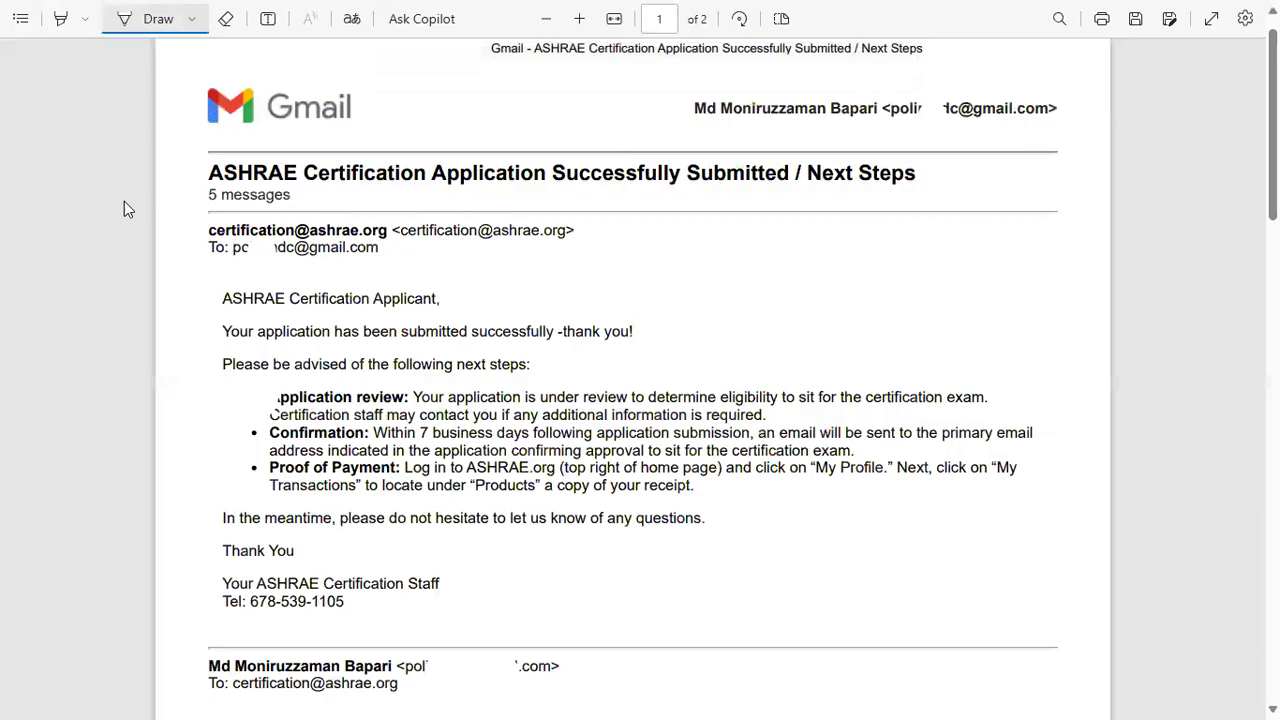
{"action": "left_click", "coordinate": [226, 18]}
{"action": "left_click", "coordinate": [268, 404]}
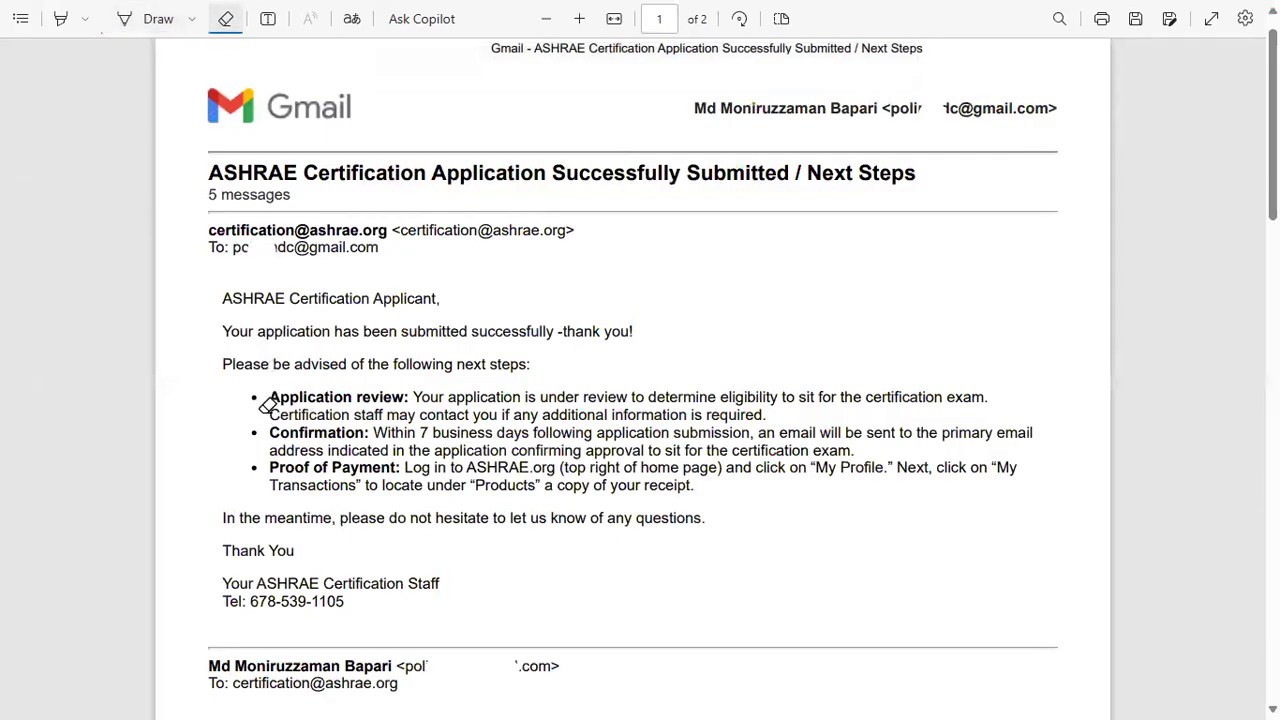
{"action": "left_click", "coordinate": [191, 19]}
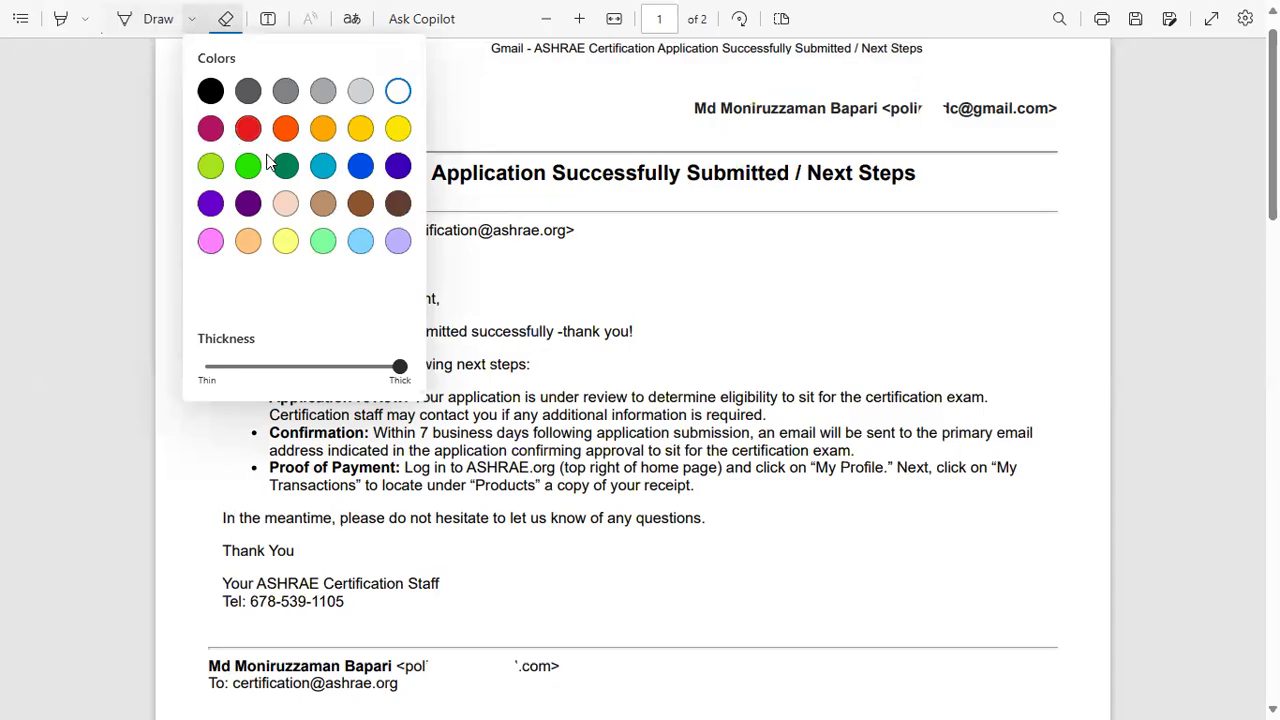
{"action": "left_click", "coordinate": [210, 241]}
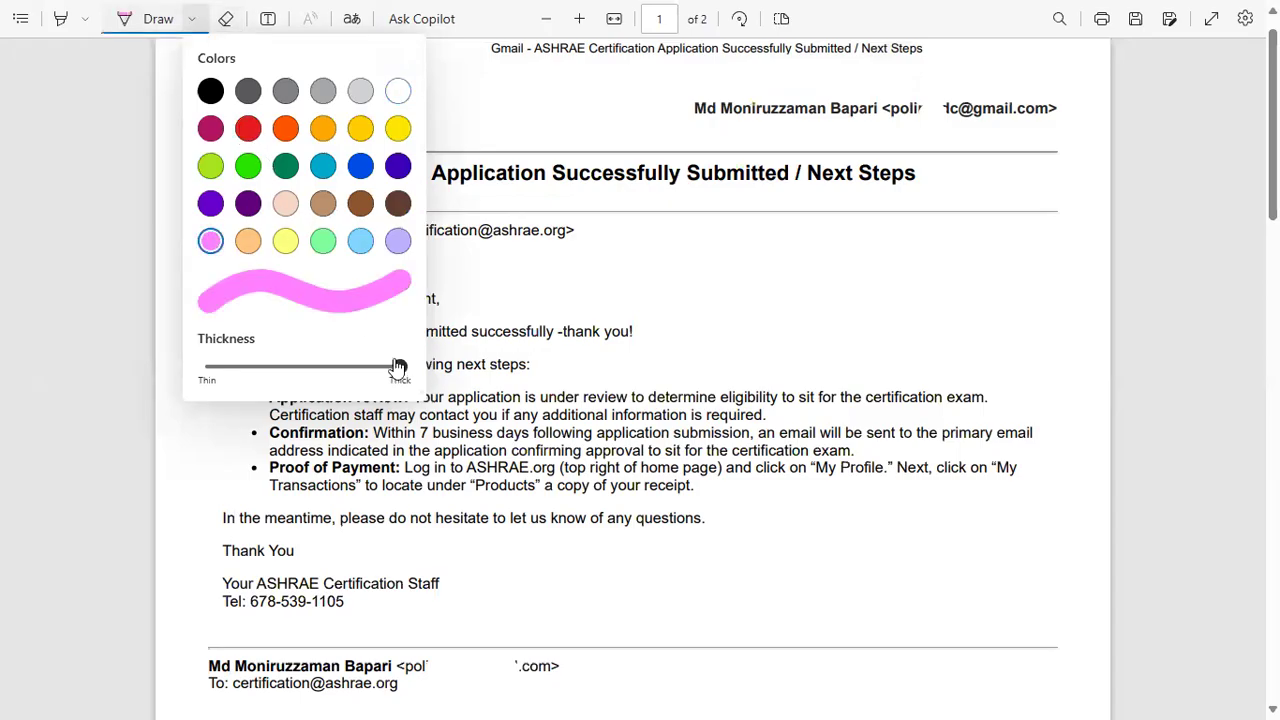
{"action": "mouse_move", "coordinate": [399, 366]}
{"action": "left_mouse_down"}
{"action": "mouse_move", "coordinate": [220, 380]}
{"action": "mouse_move", "coordinate": [278, 383]}
{"action": "left_mouse_up"}
{"action": "left_click", "coordinate": [241, 395]}
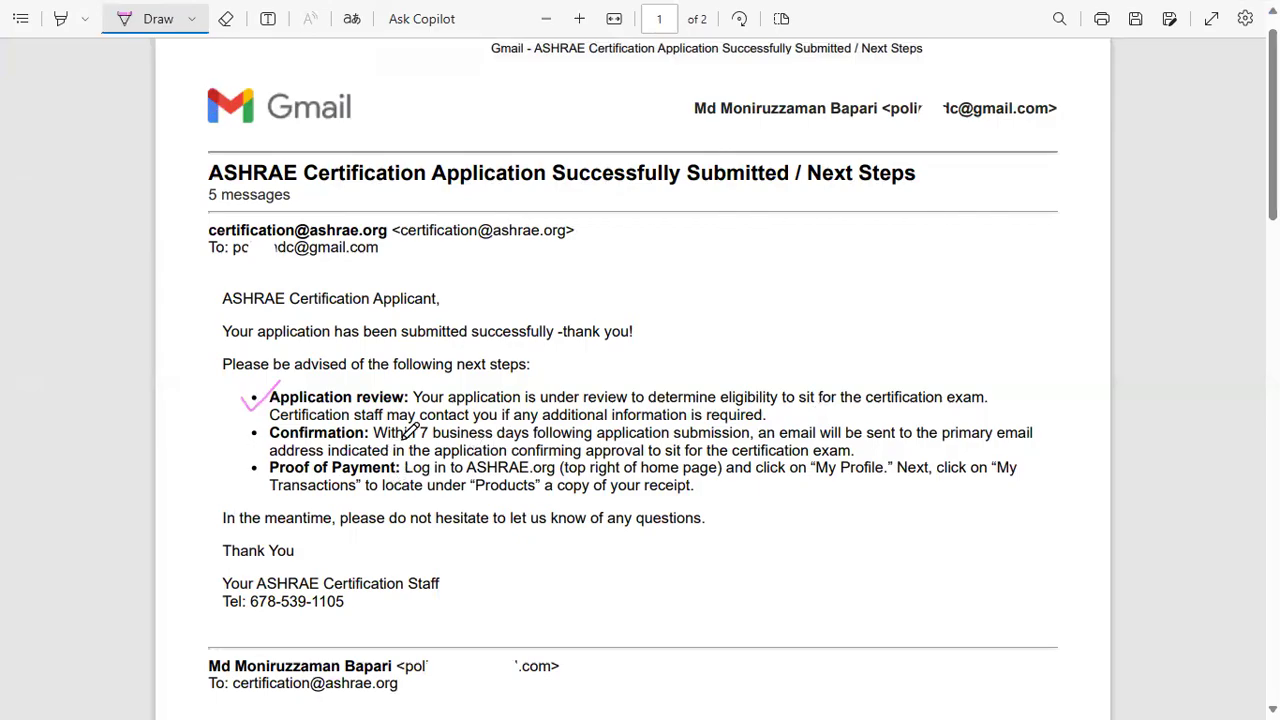
Underline 'Within 7 business days' and 'My Profile' and tick Proof of Payment in pink
{"action": "left_click_drag", "start_coordinate": [392, 441], "coordinate": [522, 440]}
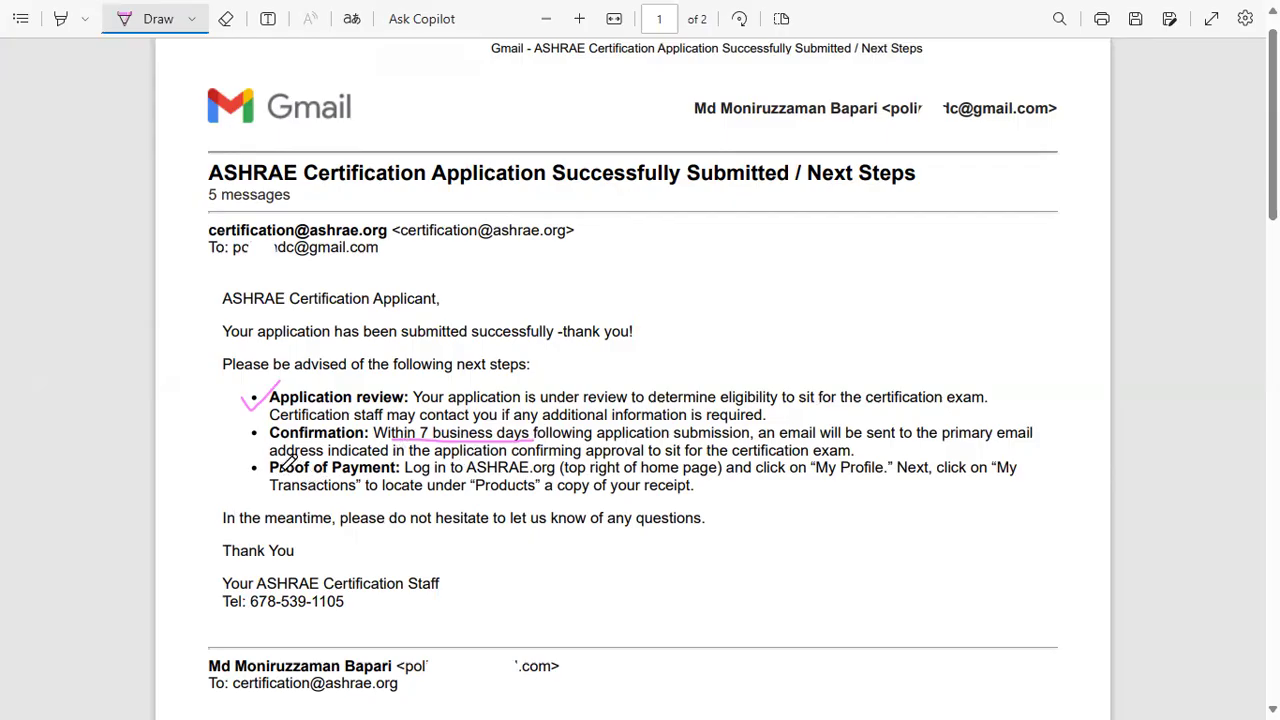
{"action": "mouse_move", "coordinate": [242, 464]}
{"action": "left_mouse_down"}
{"action": "mouse_move", "coordinate": [246, 476]}
{"action": "mouse_move", "coordinate": [272, 452]}
{"action": "left_mouse_up"}
{"action": "left_click_drag", "start_coordinate": [808, 482], "coordinate": [884, 480]}
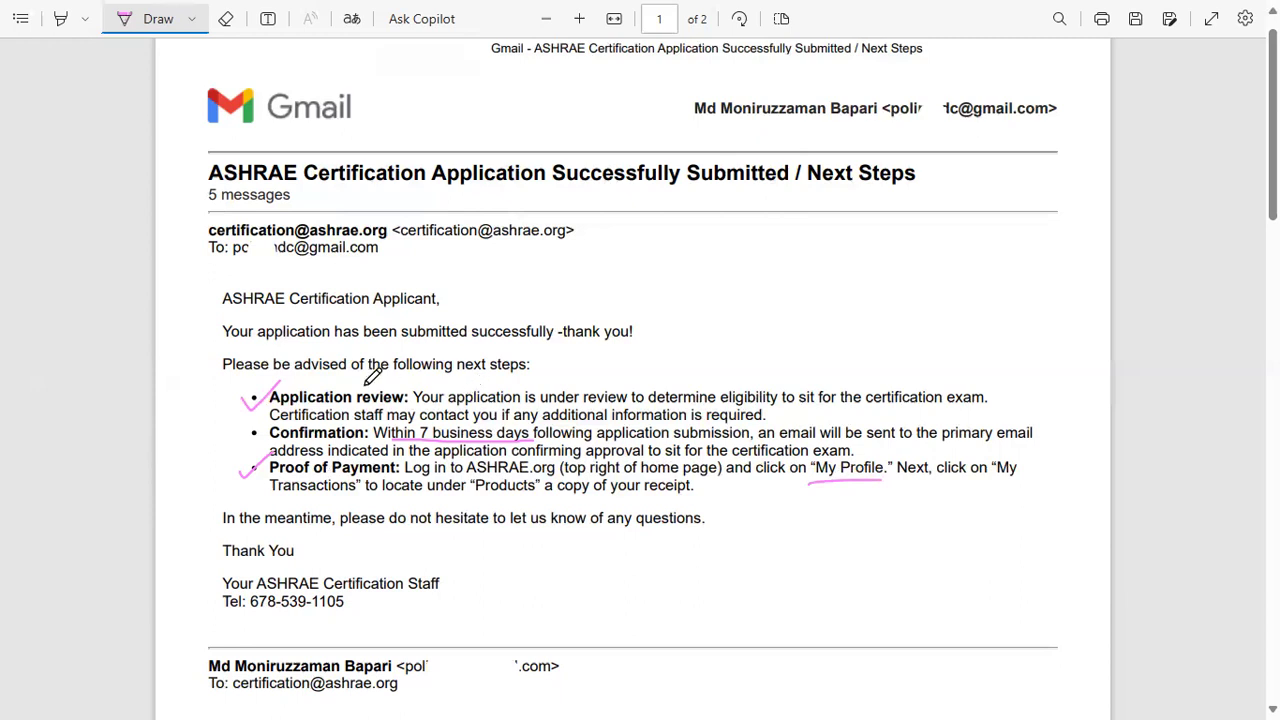
{"action": "scroll", "coordinate": [374, 380], "scroll_direction": "down", "scroll_amount": 3}
{"action": "scroll", "coordinate": [380, 365], "scroll_direction": "down", "scroll_amount": 3}
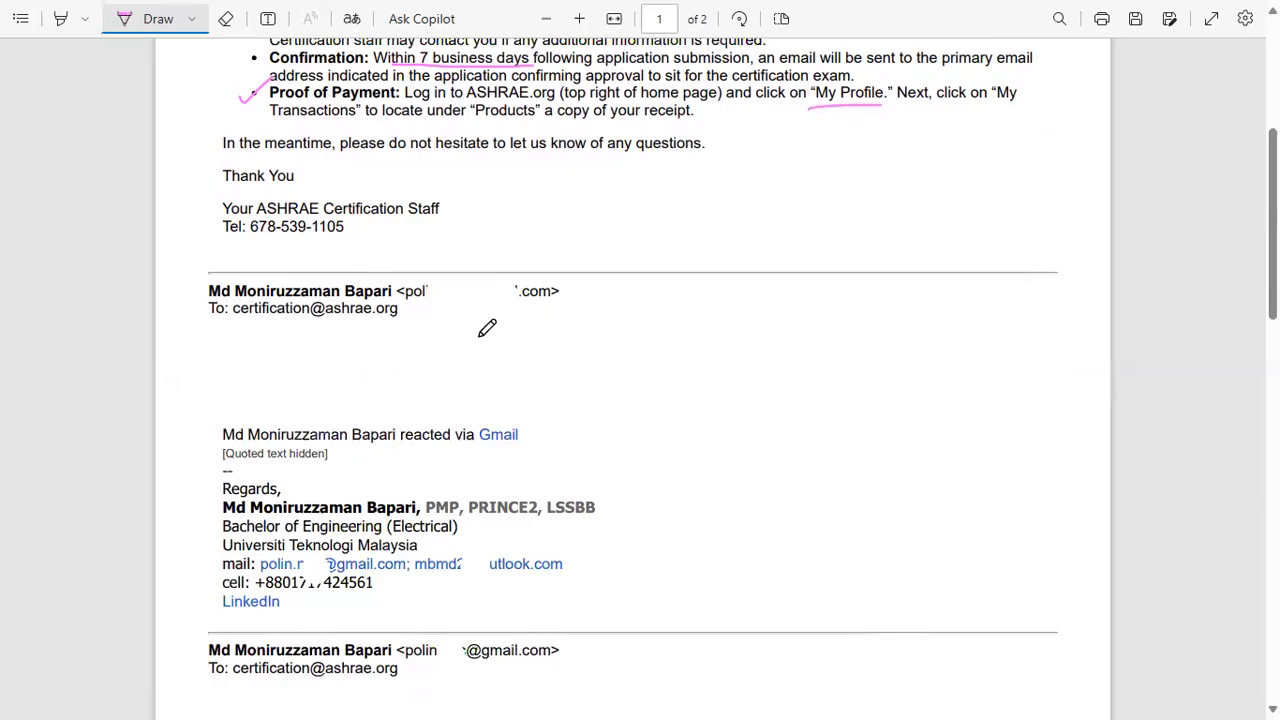
{"action": "scroll", "coordinate": [490, 328], "scroll_direction": "up", "scroll_amount": 6}
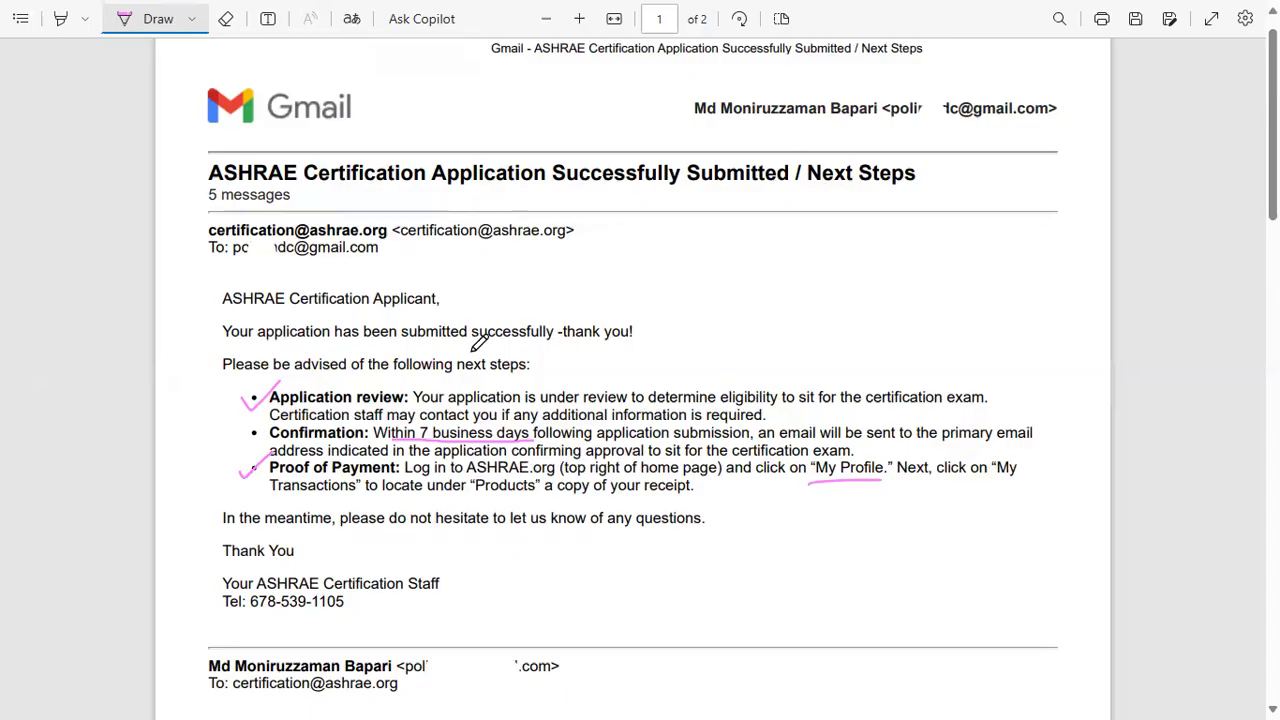
{"action": "scroll", "coordinate": [480, 342], "scroll_direction": "down", "scroll_amount": 15}
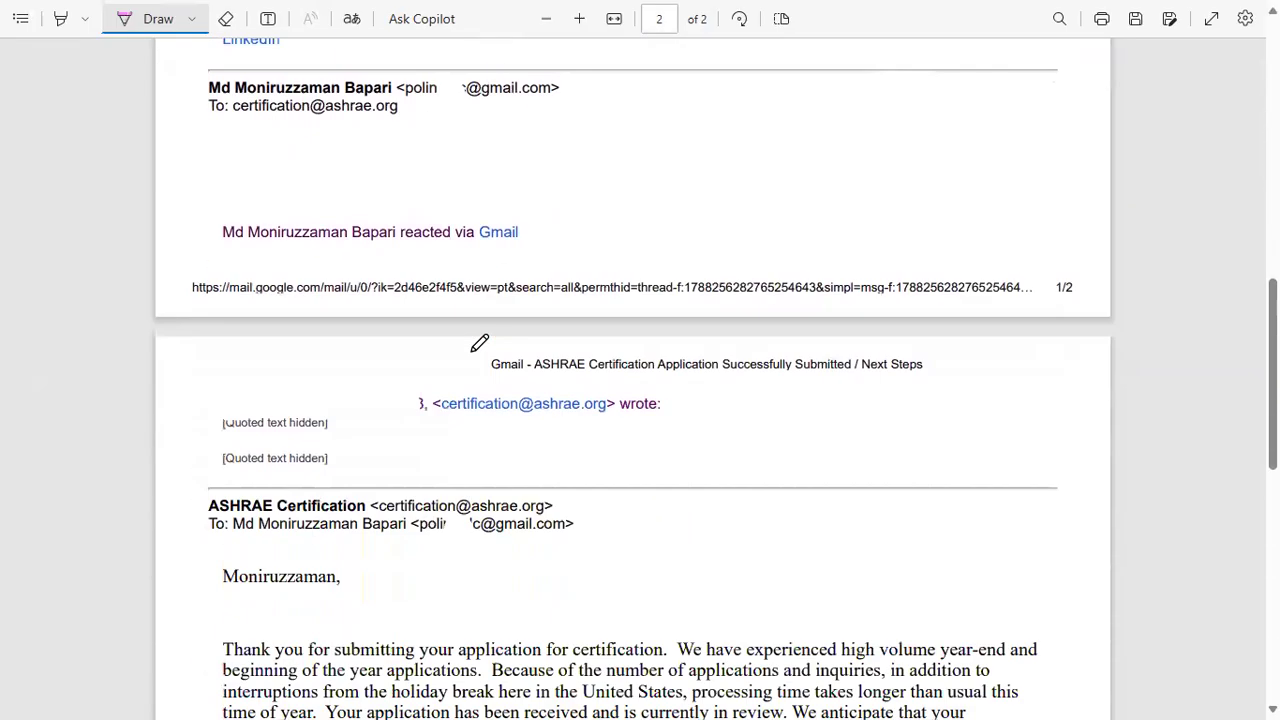
{"action": "scroll", "coordinate": [480, 342], "scroll_direction": "down", "scroll_amount": 6}
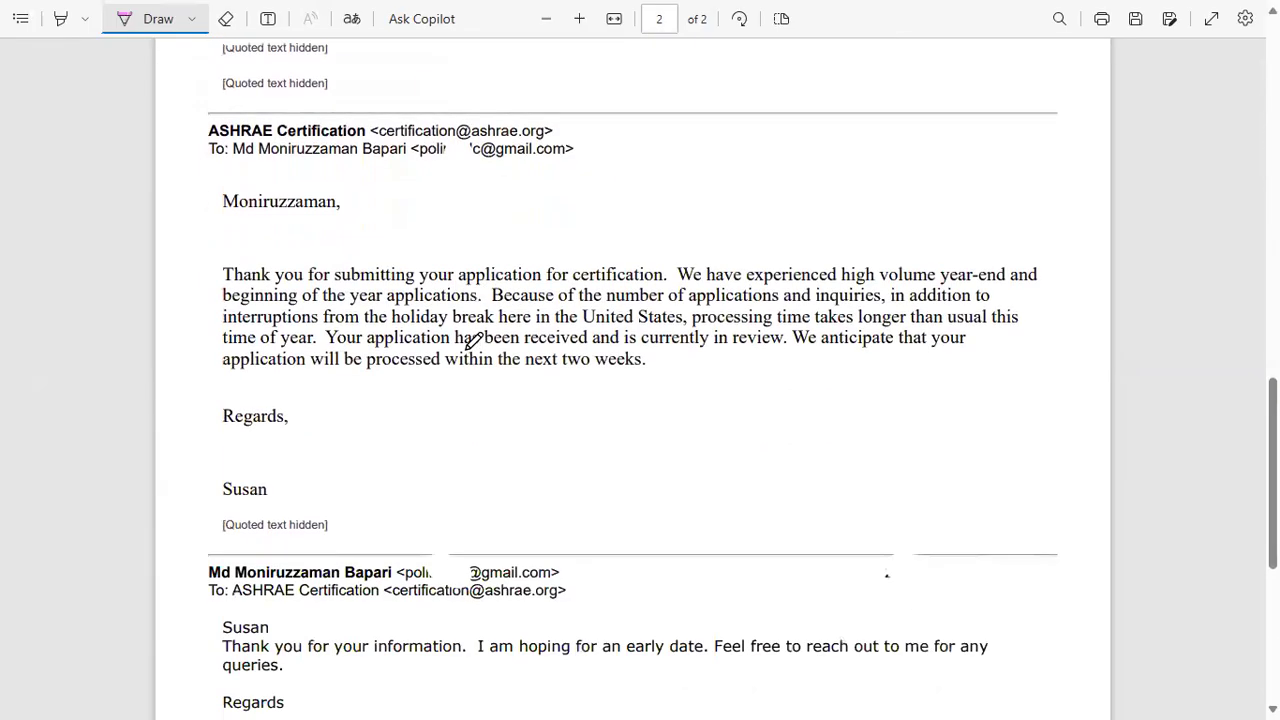
{"action": "scroll", "coordinate": [474, 341], "scroll_direction": "down", "scroll_amount": 8}
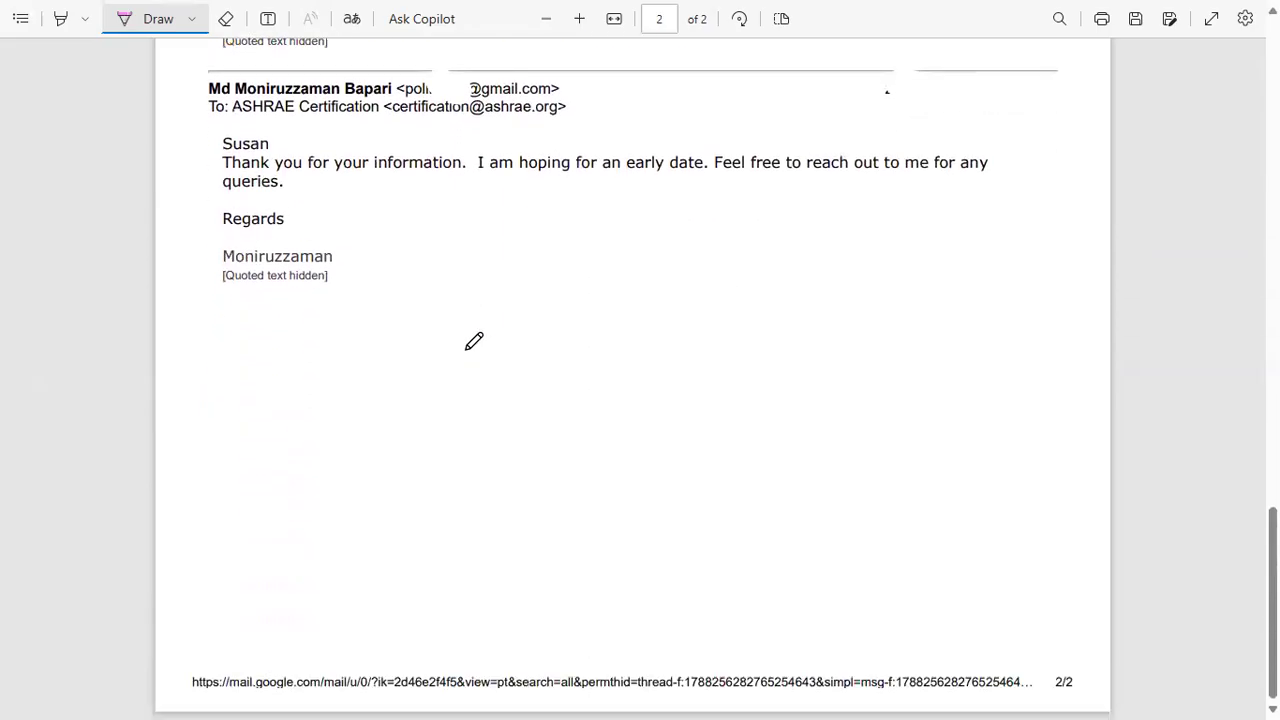
{"action": "scroll", "coordinate": [476, 341], "scroll_direction": "up", "scroll_amount": 20}
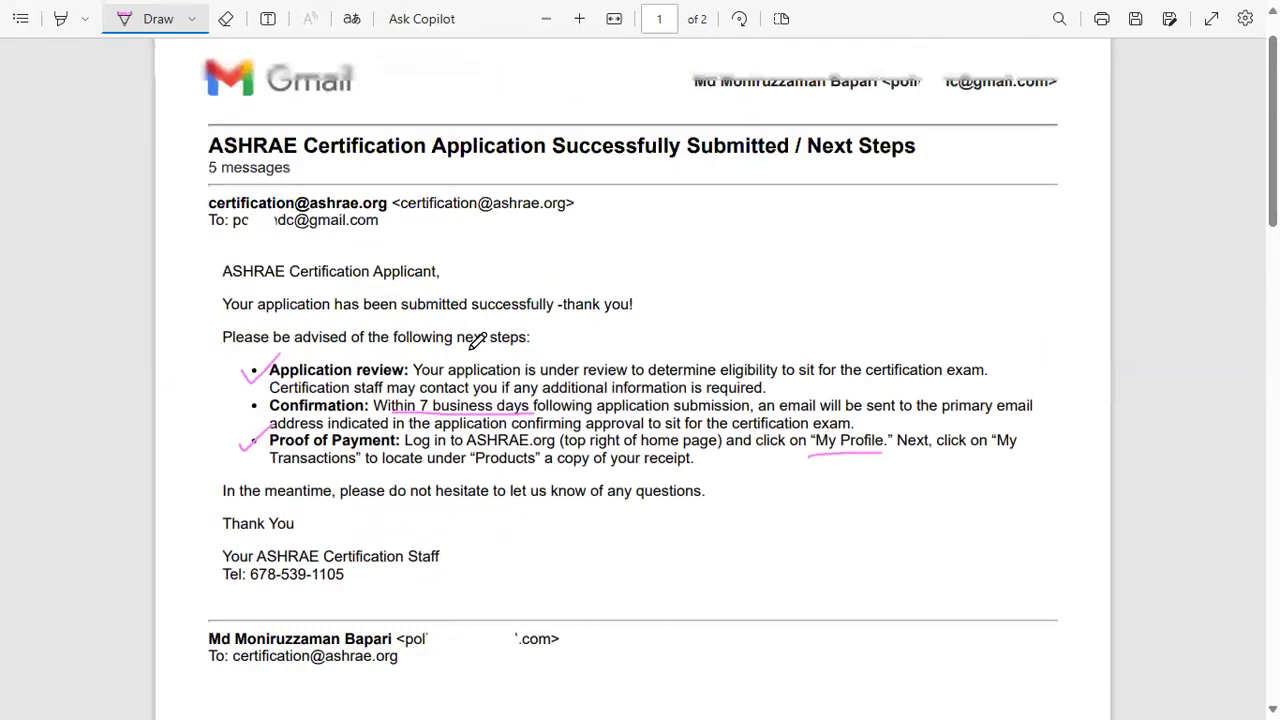
{"action": "scroll", "coordinate": [476, 340], "scroll_direction": "up", "scroll_amount": 1}
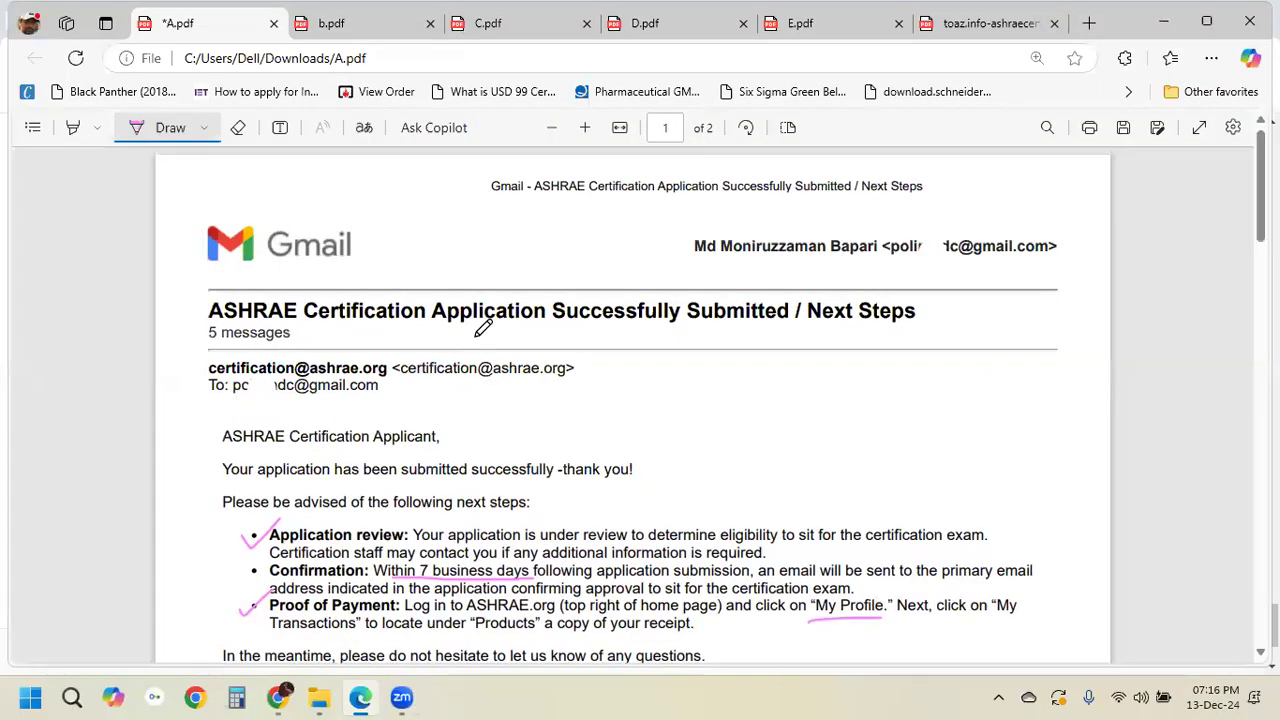
Show the b.pdf scheduling email full screen and erase the white ink stroke over 'of APPROVAL'
{"action": "left_click", "coordinate": [331, 38]}
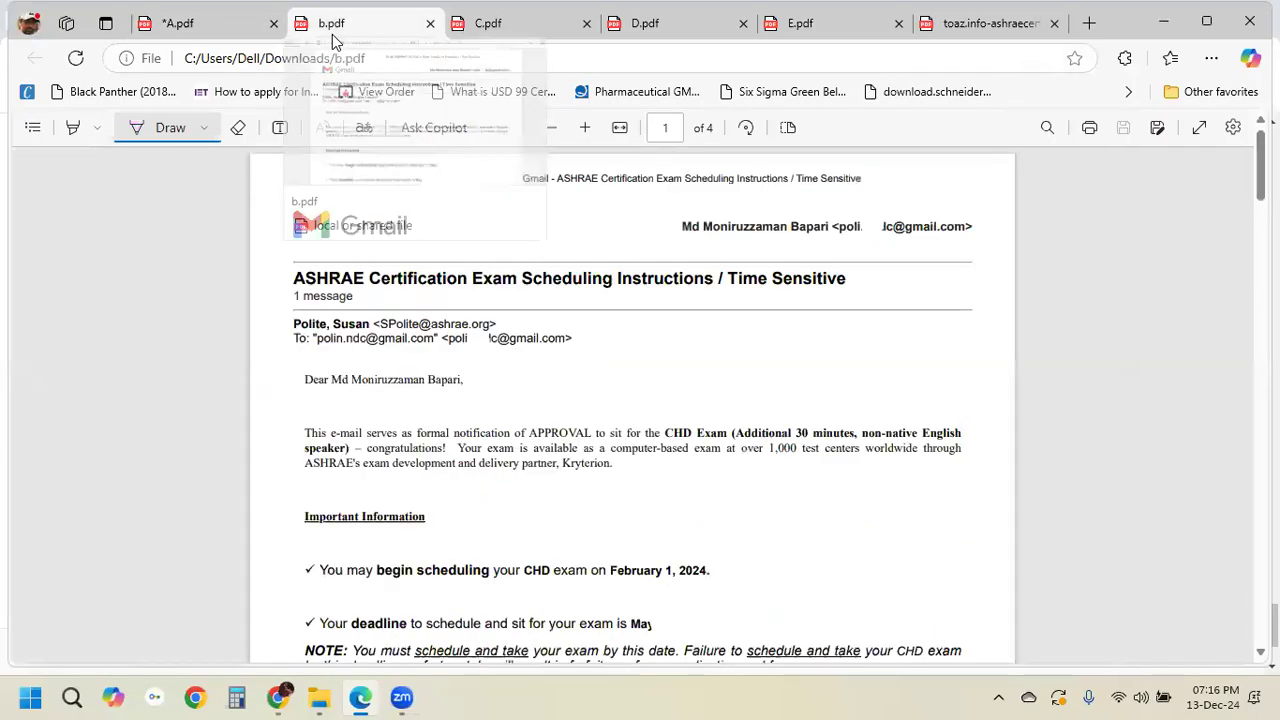
{"action": "scroll", "coordinate": [432, 340], "scroll_direction": "up", "scroll_amount": 1, "text": "ctrl"}
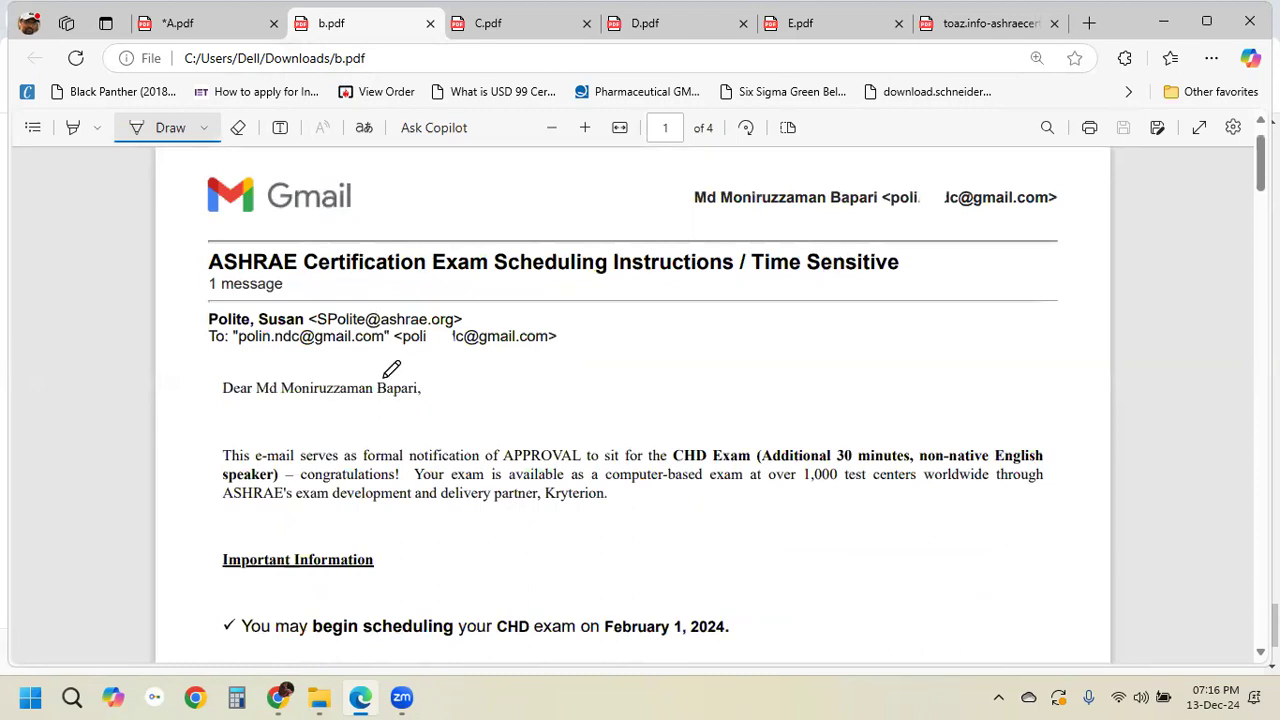
{"action": "scroll", "coordinate": [346, 354], "scroll_direction": "down", "scroll_amount": 3}
{"action": "scroll", "coordinate": [340, 335], "scroll_direction": "up", "scroll_amount": 3}
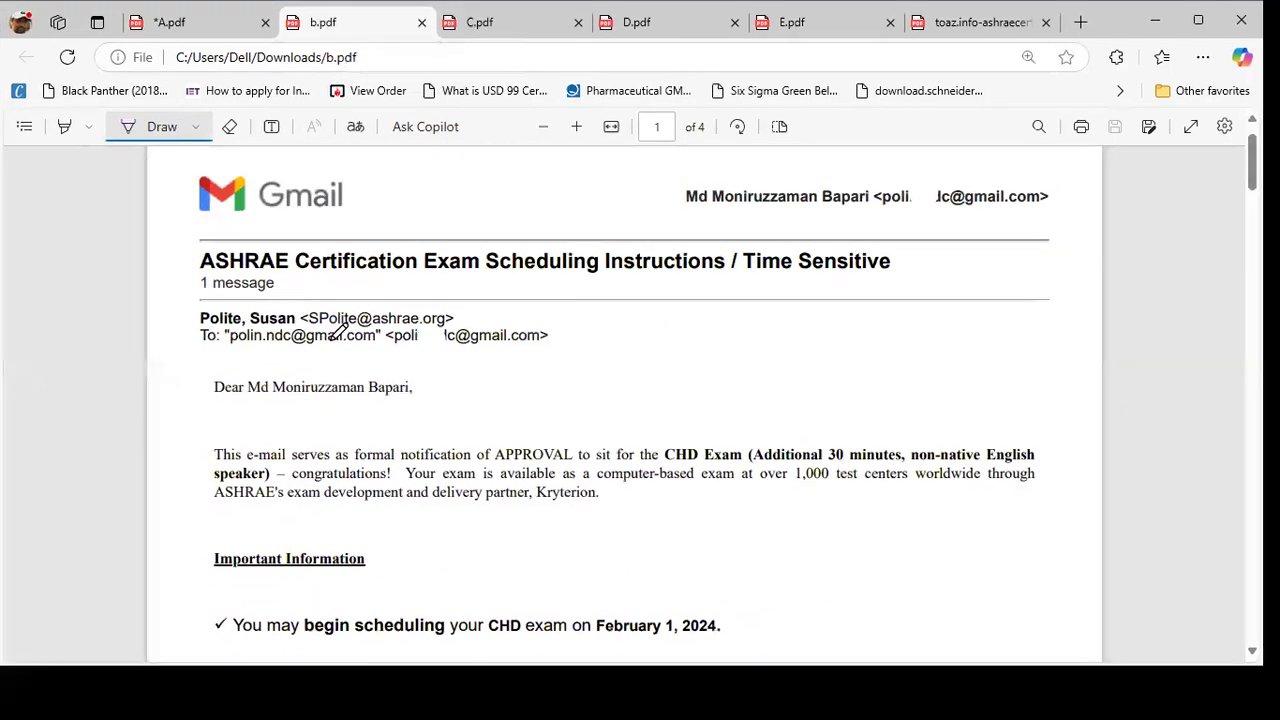
{"action": "key", "text": "F11"}
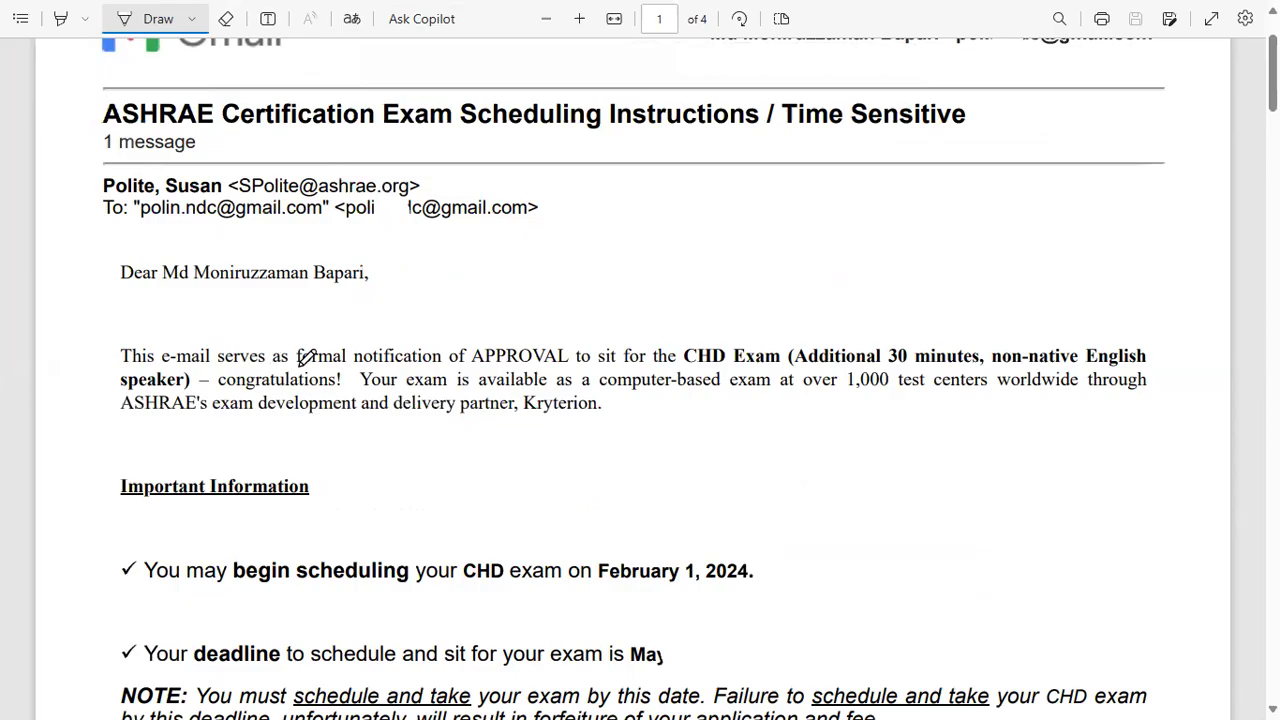
{"action": "left_click_drag", "start_coordinate": [645, 358], "coordinate": [502, 346]}
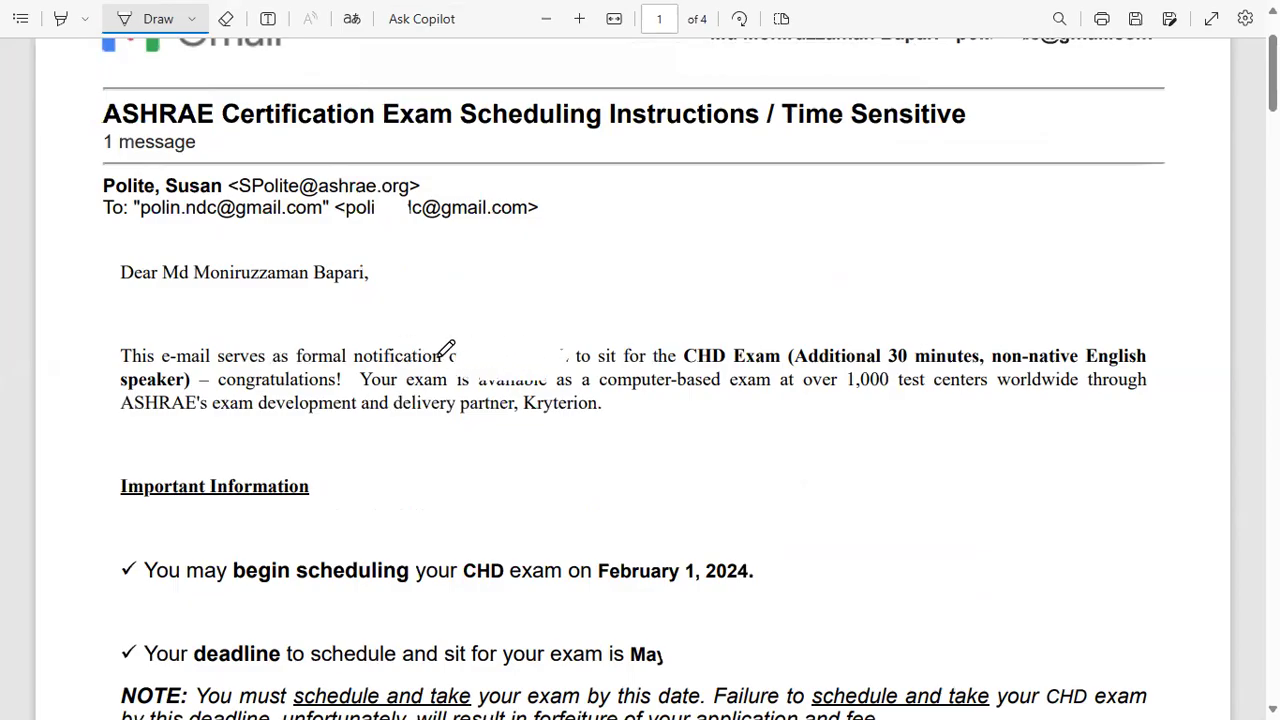
{"action": "left_click", "coordinate": [225, 18]}
{"action": "left_click_drag", "start_coordinate": [518, 389], "coordinate": [530, 405]}
Set the pen to thin purple ink
{"action": "left_click", "coordinate": [191, 18]}
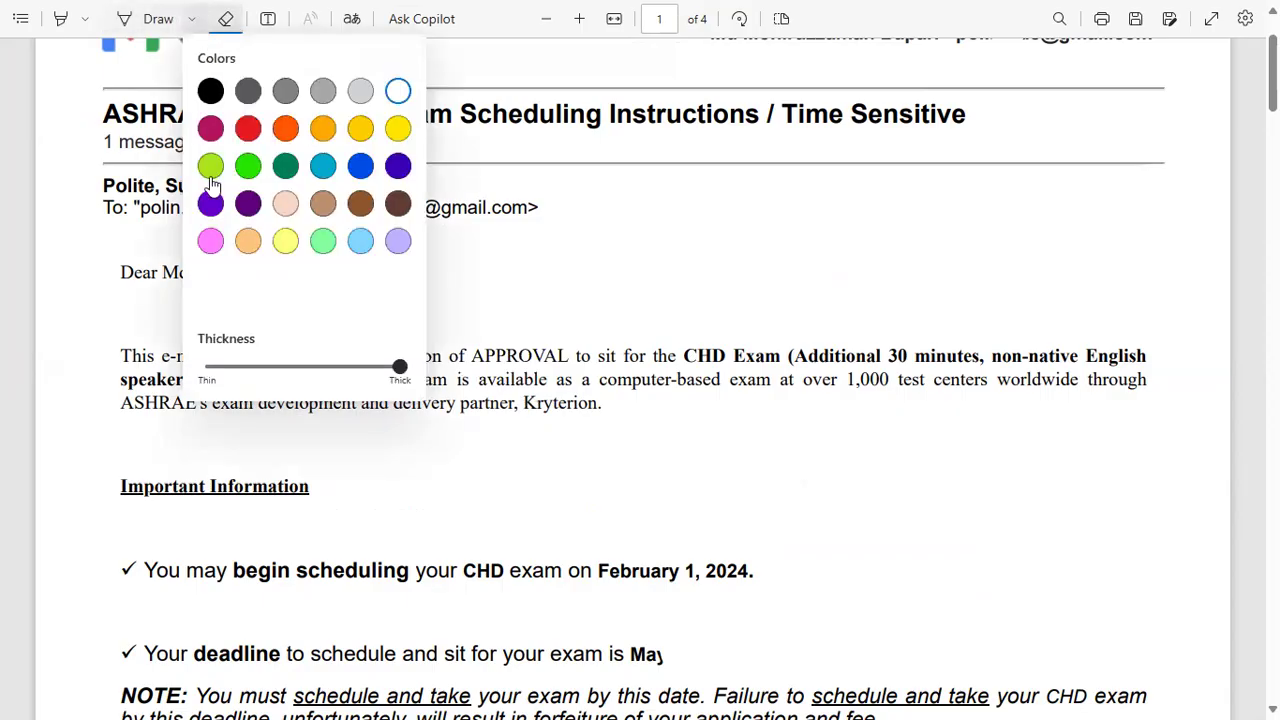
{"action": "left_click", "coordinate": [210, 204]}
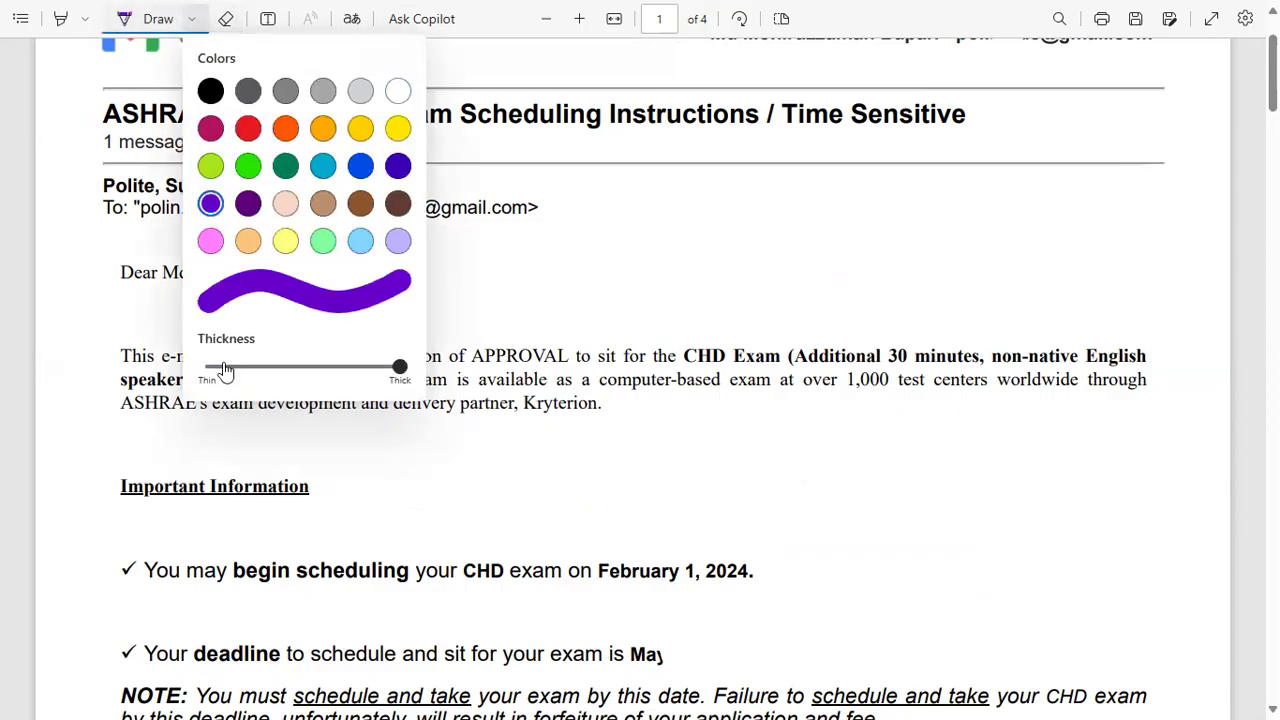
{"action": "left_click", "coordinate": [220, 368]}
{"action": "left_click", "coordinate": [8, 363]}
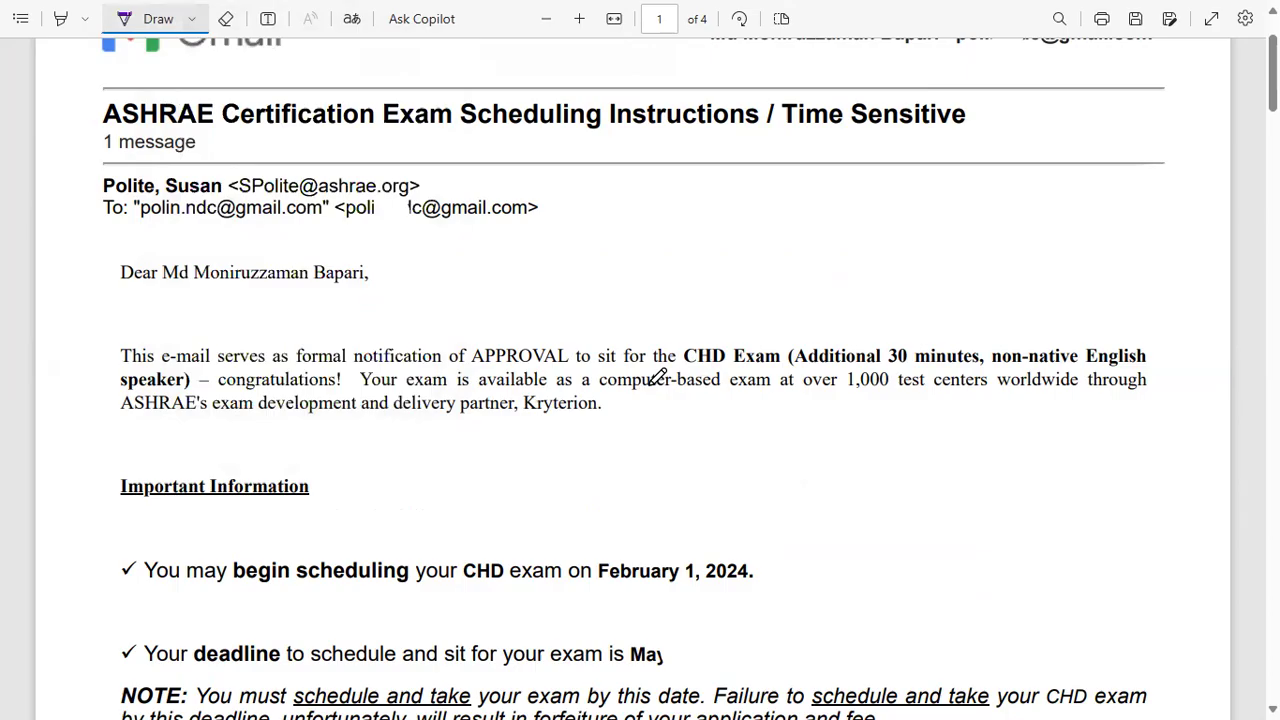
Underline the CHD exam approval line and box 'partner, Kryterion.' in purple
{"action": "left_click_drag", "start_coordinate": [492, 366], "coordinate": [1150, 356]}
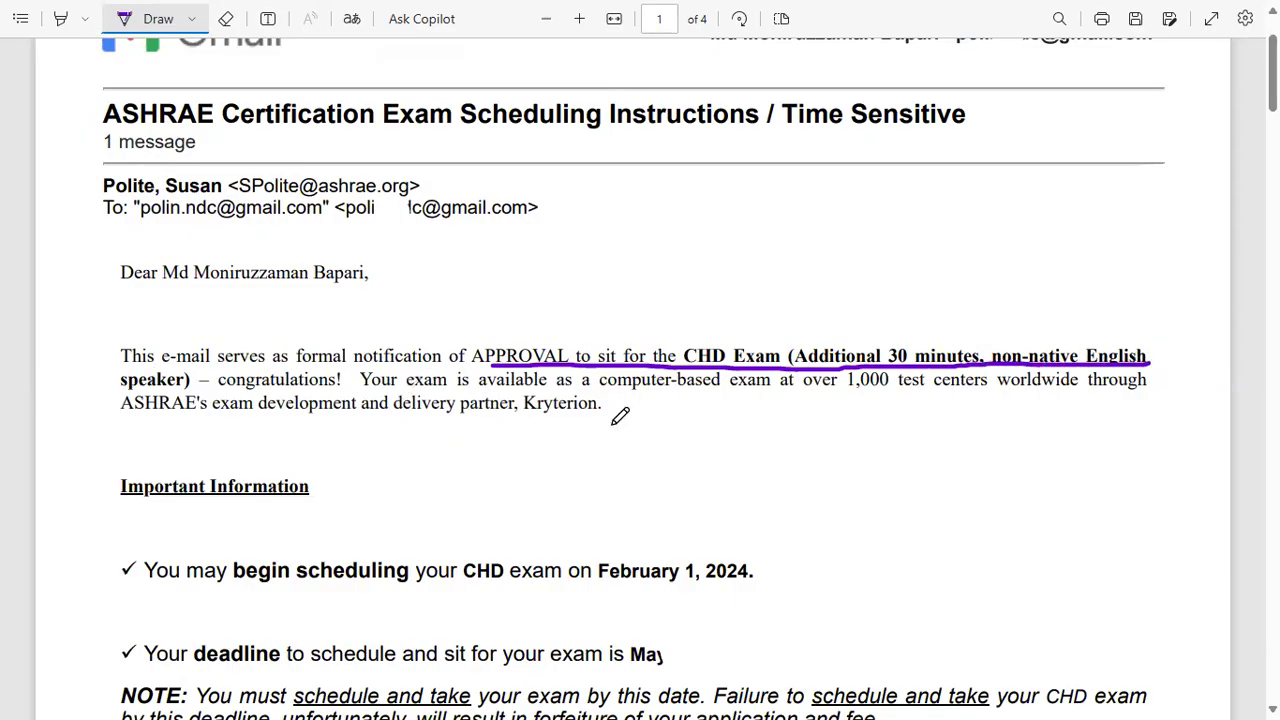
{"action": "mouse_move", "coordinate": [481, 412]}
{"action": "left_mouse_down"}
{"action": "mouse_move", "coordinate": [586, 412]}
{"action": "mouse_move", "coordinate": [619, 404]}
{"action": "mouse_move", "coordinate": [618, 391]}
{"action": "mouse_move", "coordinate": [500, 390]}
{"action": "mouse_move", "coordinate": [479, 397]}
{"action": "mouse_move", "coordinate": [479, 413]}
{"action": "left_mouse_up"}
{"action": "scroll", "coordinate": [238, 431], "scroll_direction": "down", "scroll_amount": 2}
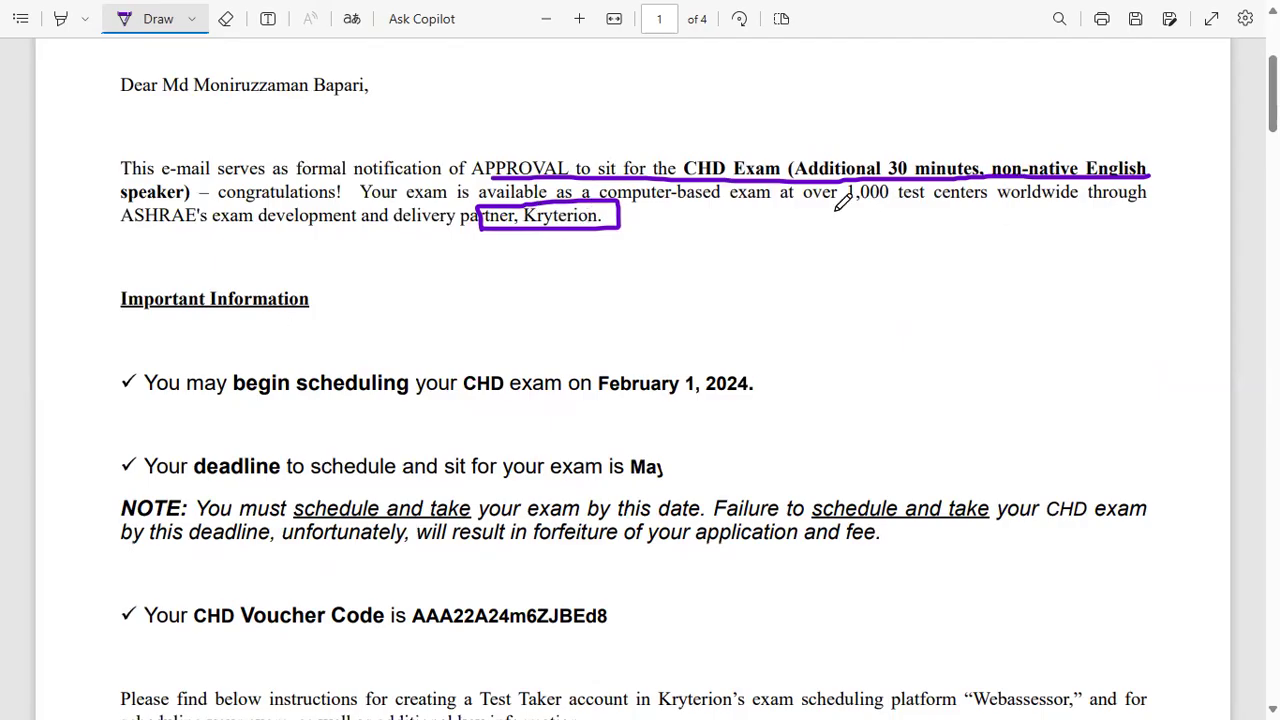
Underline '1,000 test centers' and erase the white stroke hiding the May 1, 2024 deadline
{"action": "left_click_drag", "start_coordinate": [837, 211], "coordinate": [938, 211]}
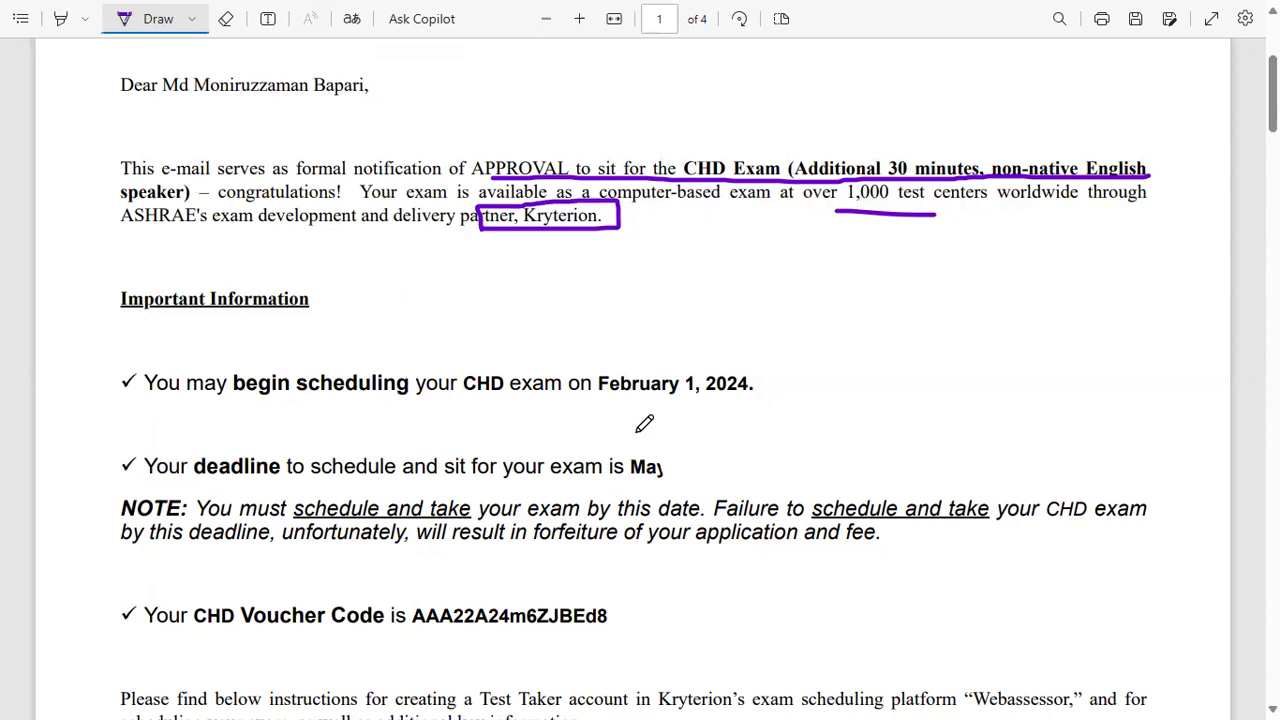
{"action": "left_click", "coordinate": [226, 19]}
{"action": "left_click_drag", "start_coordinate": [781, 464], "coordinate": [712, 467]}
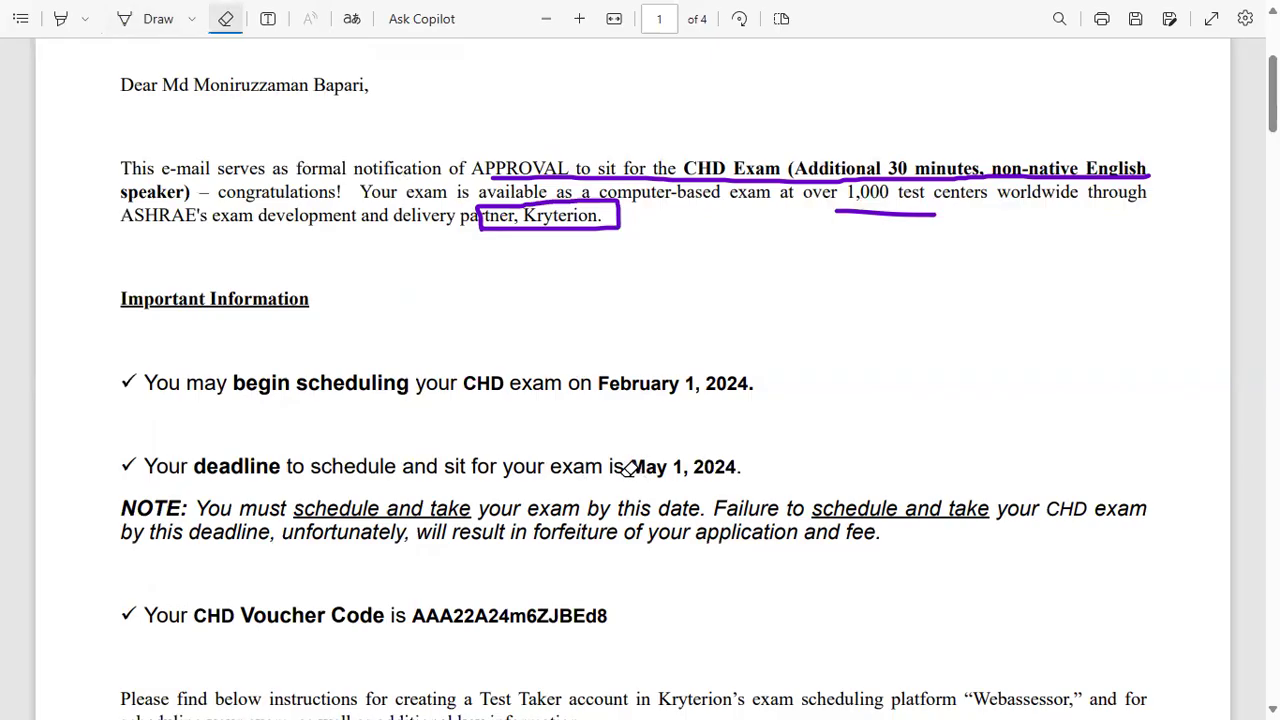
Underline 'Webassessor' in purple with the pen
{"action": "left_click", "coordinate": [130, 22]}
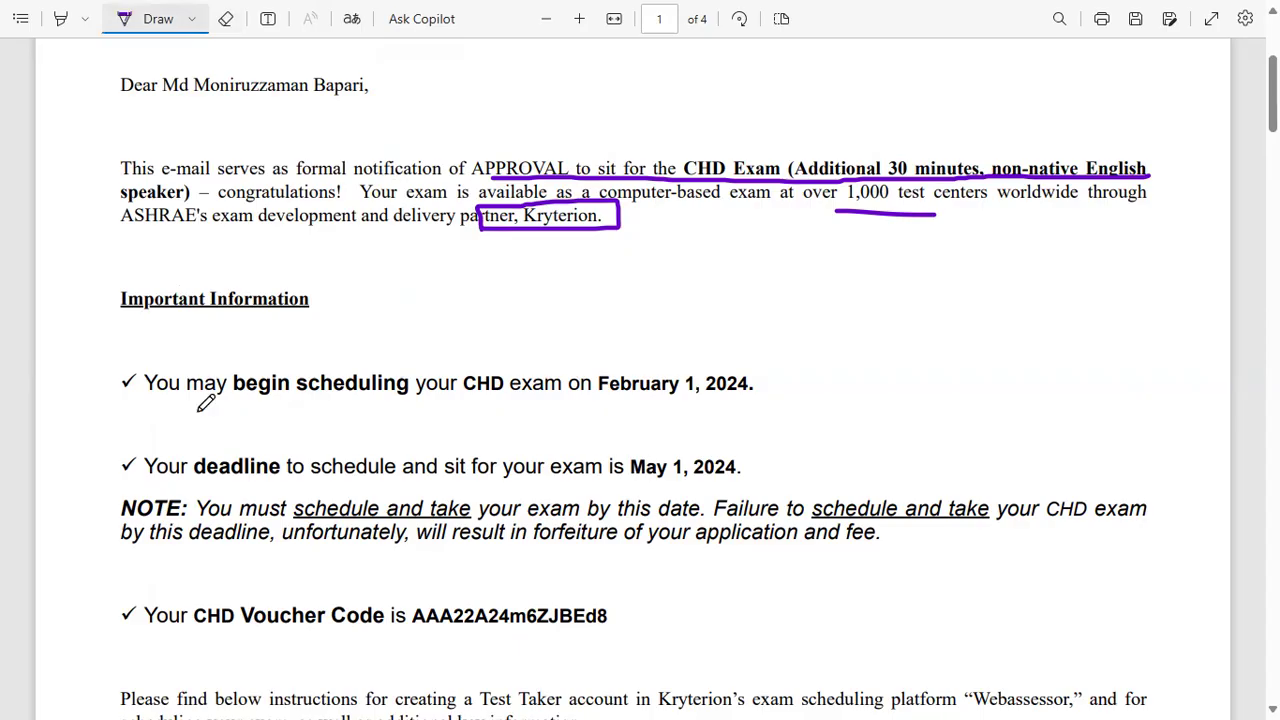
{"action": "scroll", "coordinate": [470, 460], "scroll_direction": "down", "scroll_amount": 2}
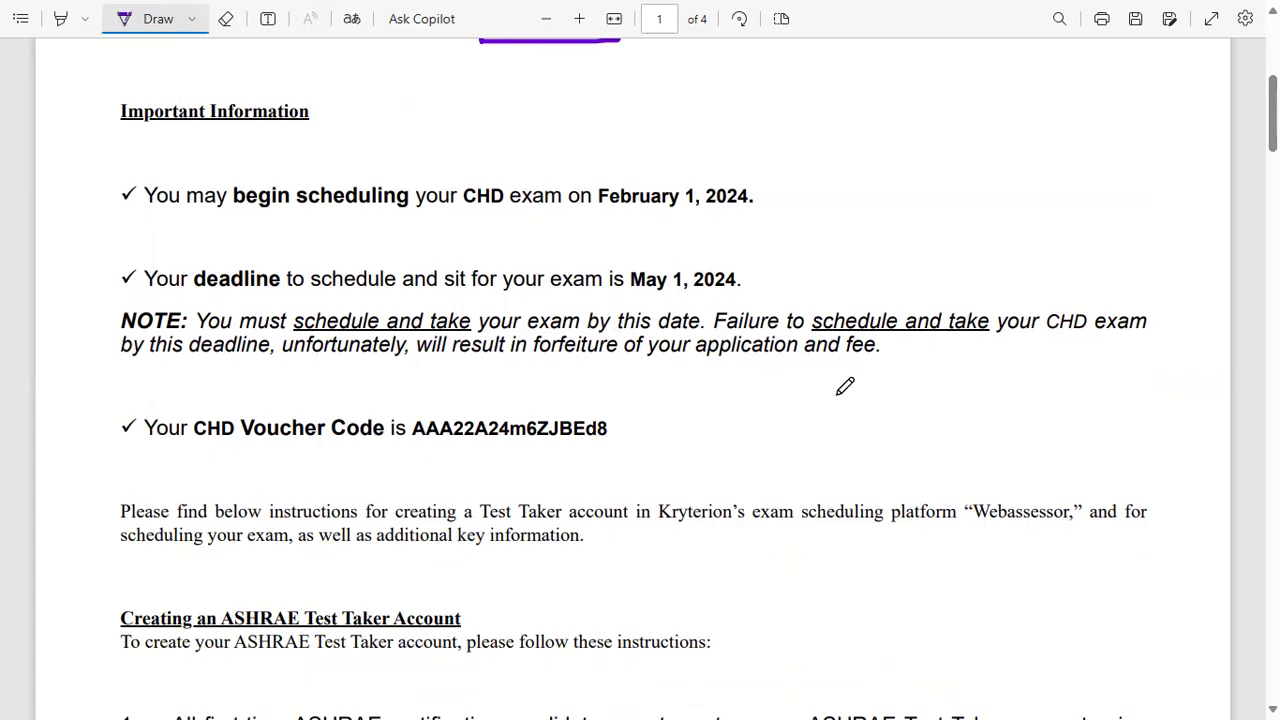
{"action": "scroll", "coordinate": [274, 394], "scroll_direction": "down", "scroll_amount": 4}
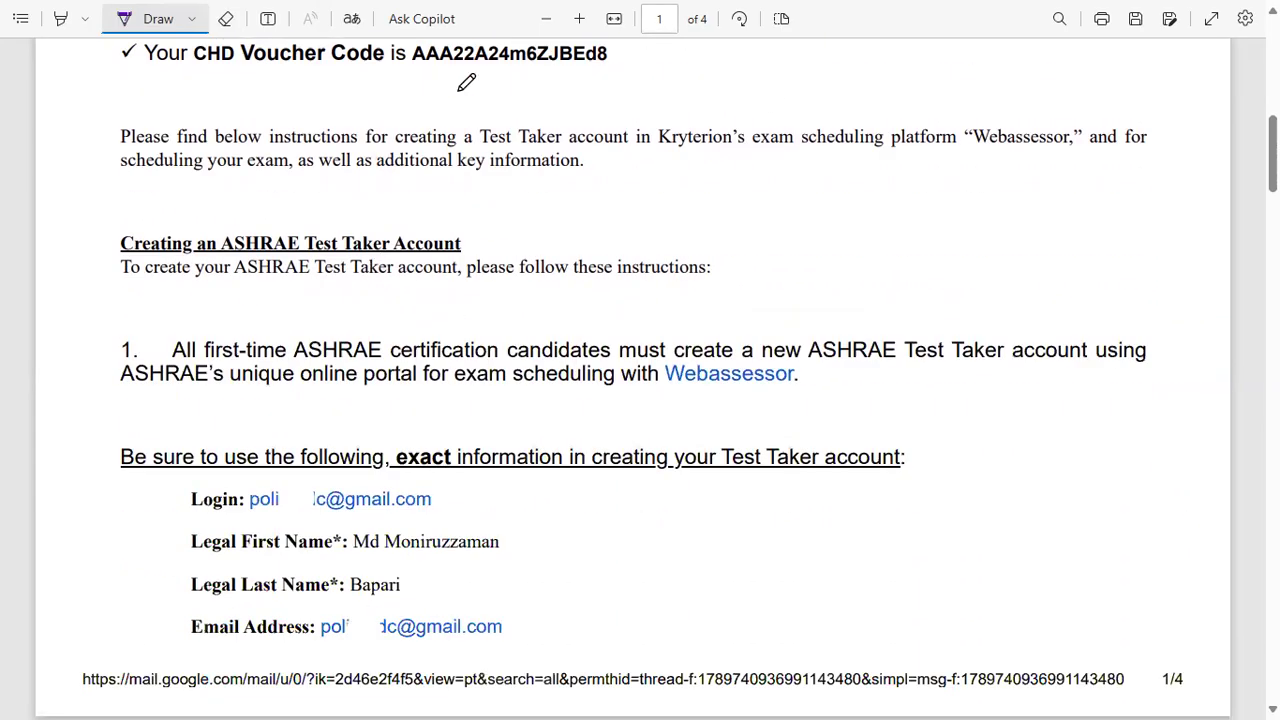
{"action": "scroll", "coordinate": [480, 266], "scroll_direction": "down", "scroll_amount": 2}
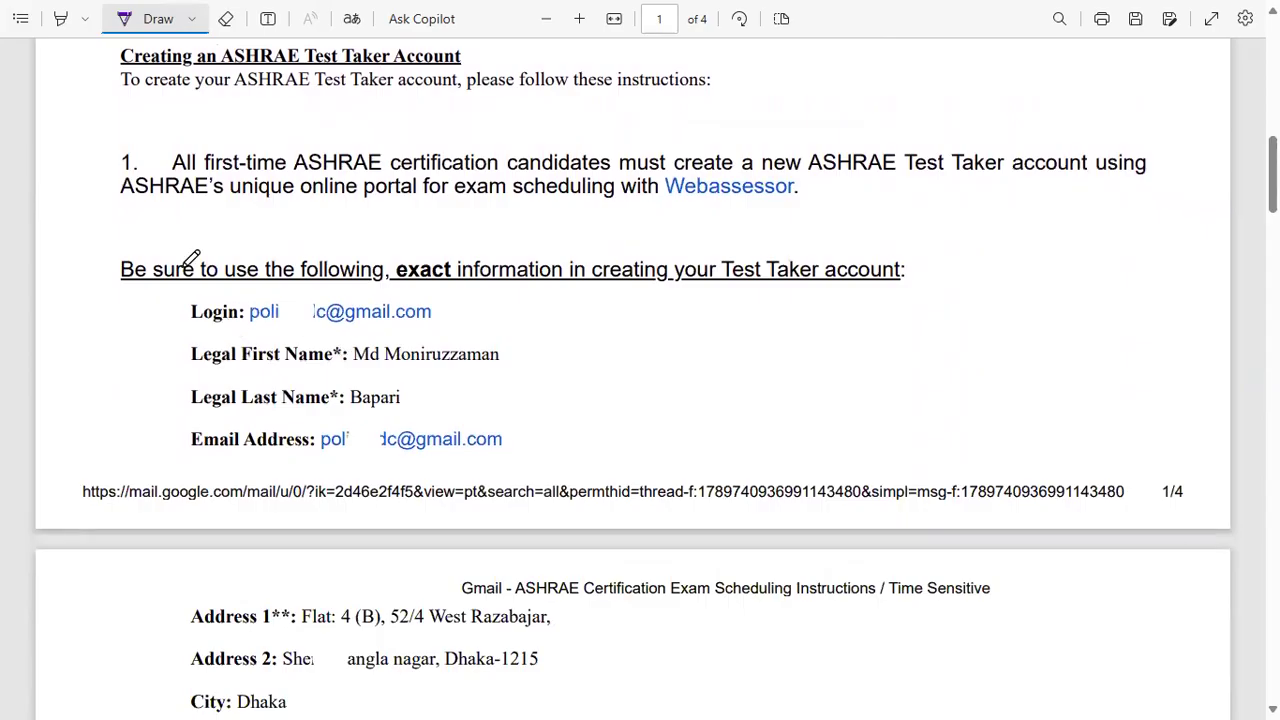
{"action": "left_click_drag", "start_coordinate": [668, 200], "coordinate": [800, 201]}
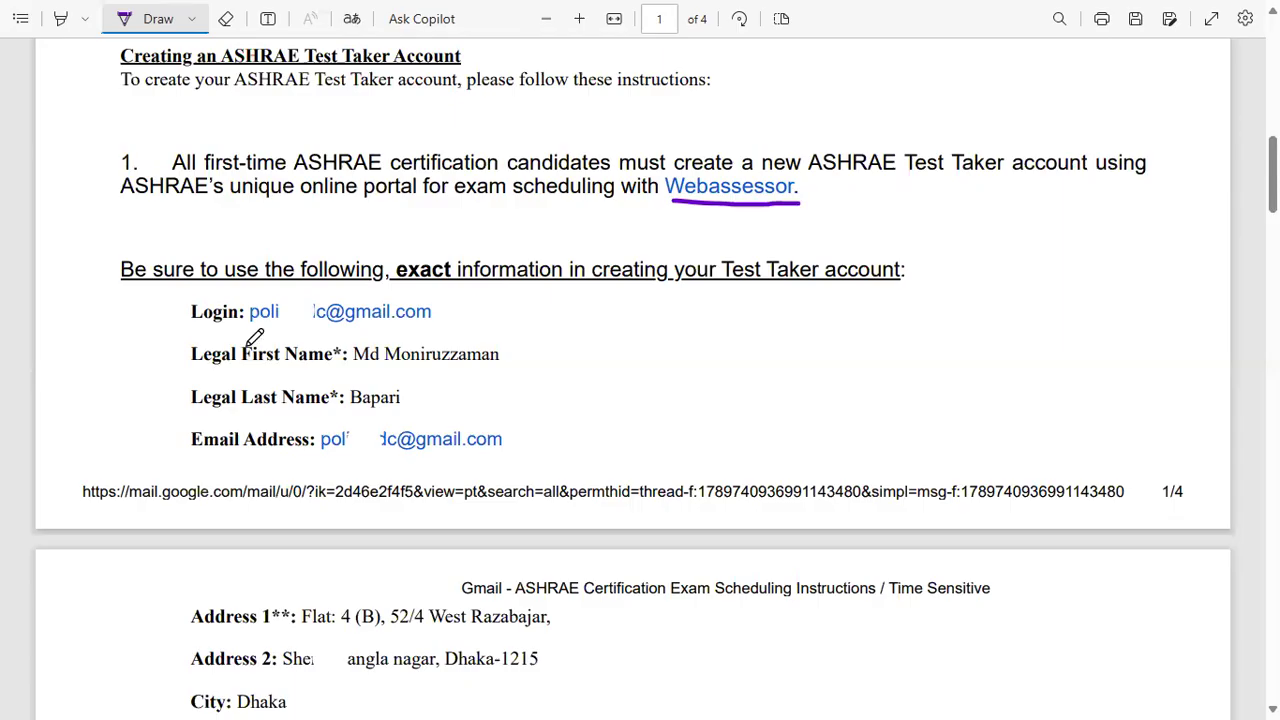
Go to the closing sign-off on page 3 and exit full screen
{"action": "scroll", "coordinate": [442, 371], "scroll_direction": "down", "scroll_amount": 5}
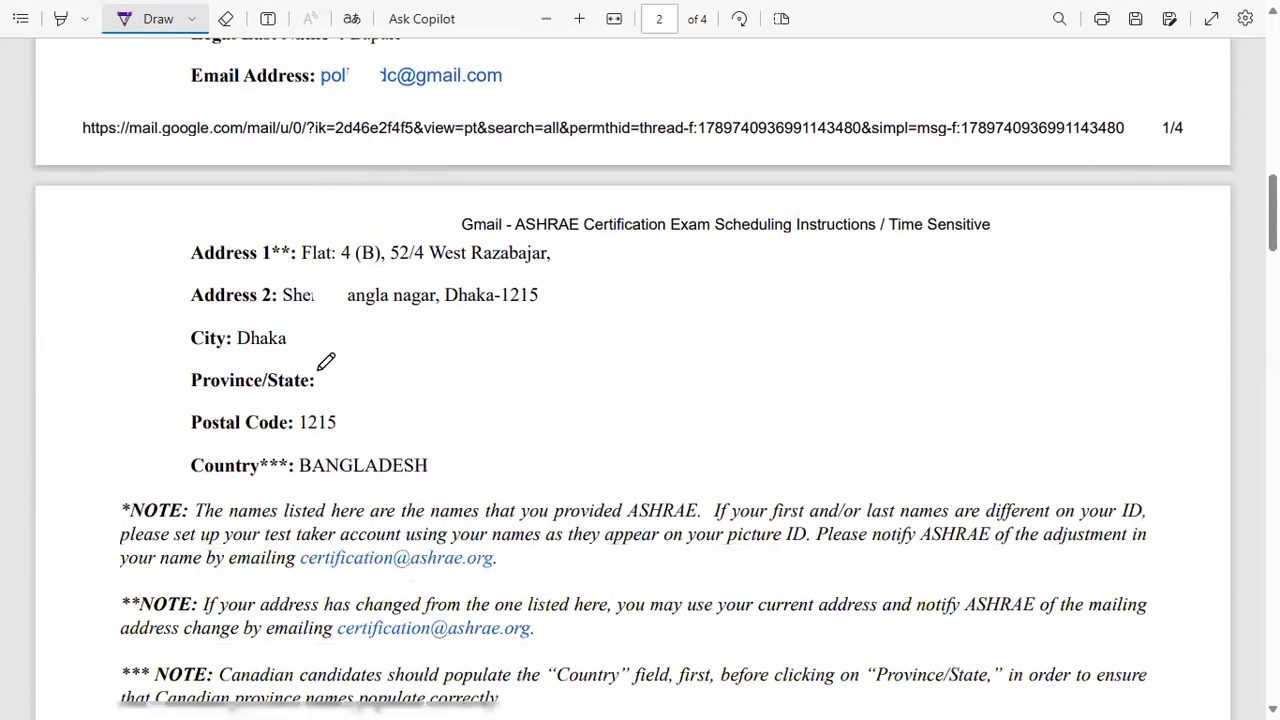
{"action": "scroll", "coordinate": [369, 380], "scroll_direction": "up", "scroll_amount": 8}
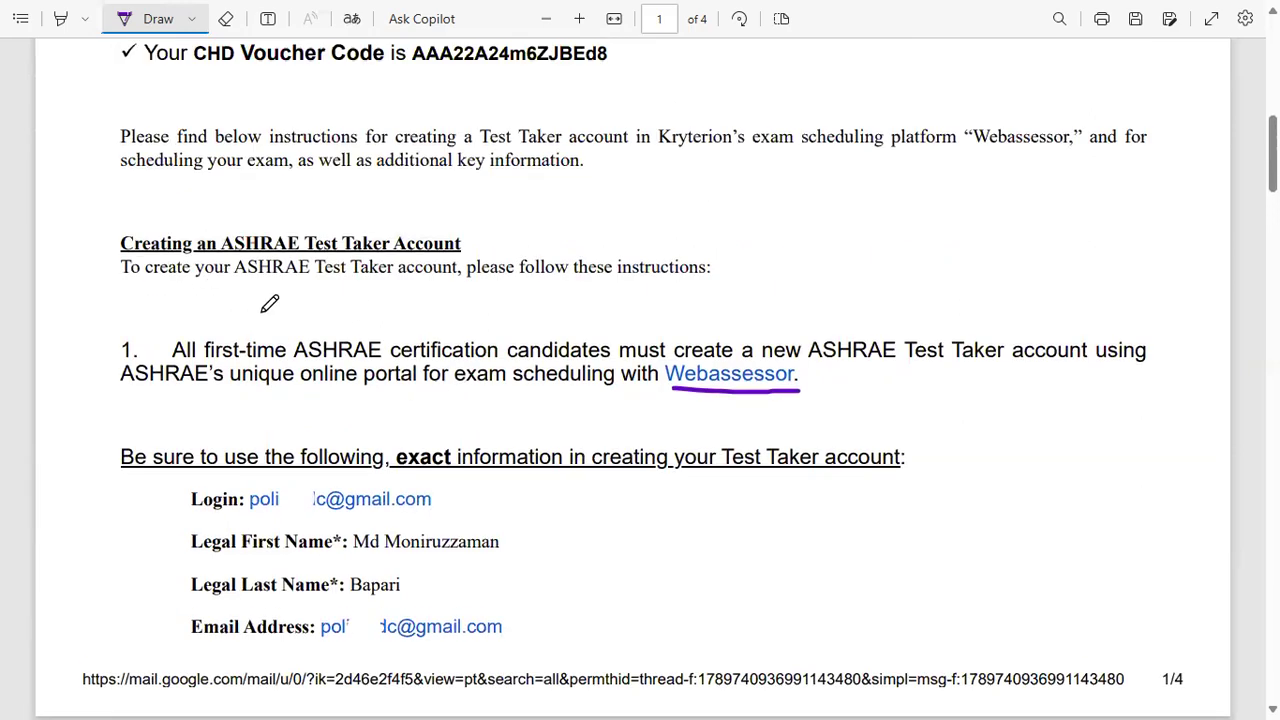
{"action": "scroll", "coordinate": [443, 352], "scroll_direction": "down", "scroll_amount": 13}
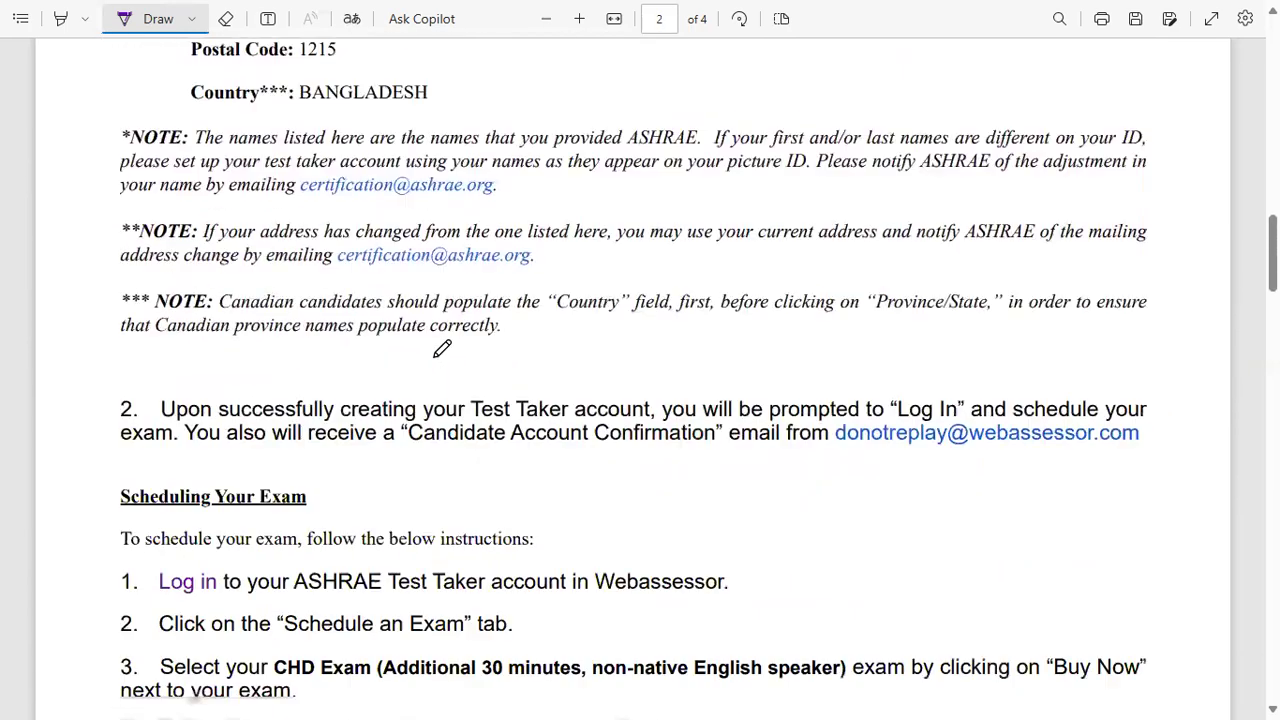
{"action": "scroll", "coordinate": [409, 375], "scroll_direction": "down", "scroll_amount": 8}
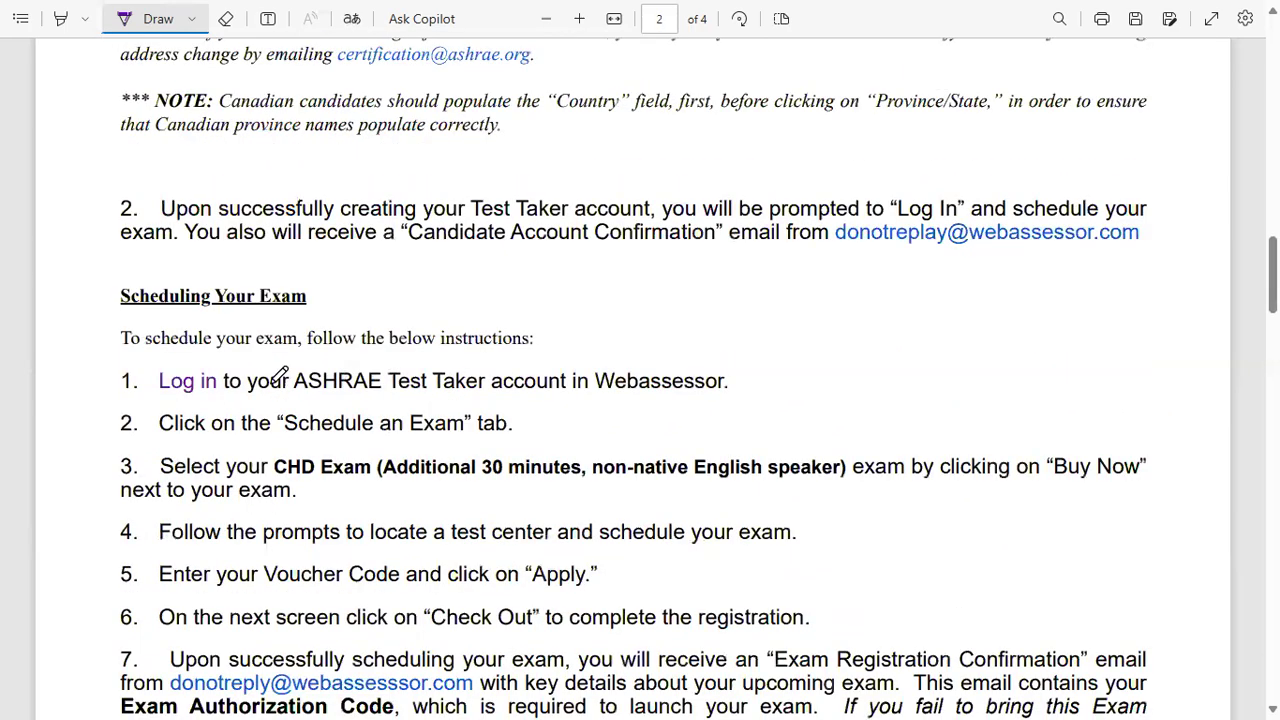
{"action": "scroll", "coordinate": [292, 375], "scroll_direction": "down", "scroll_amount": 8}
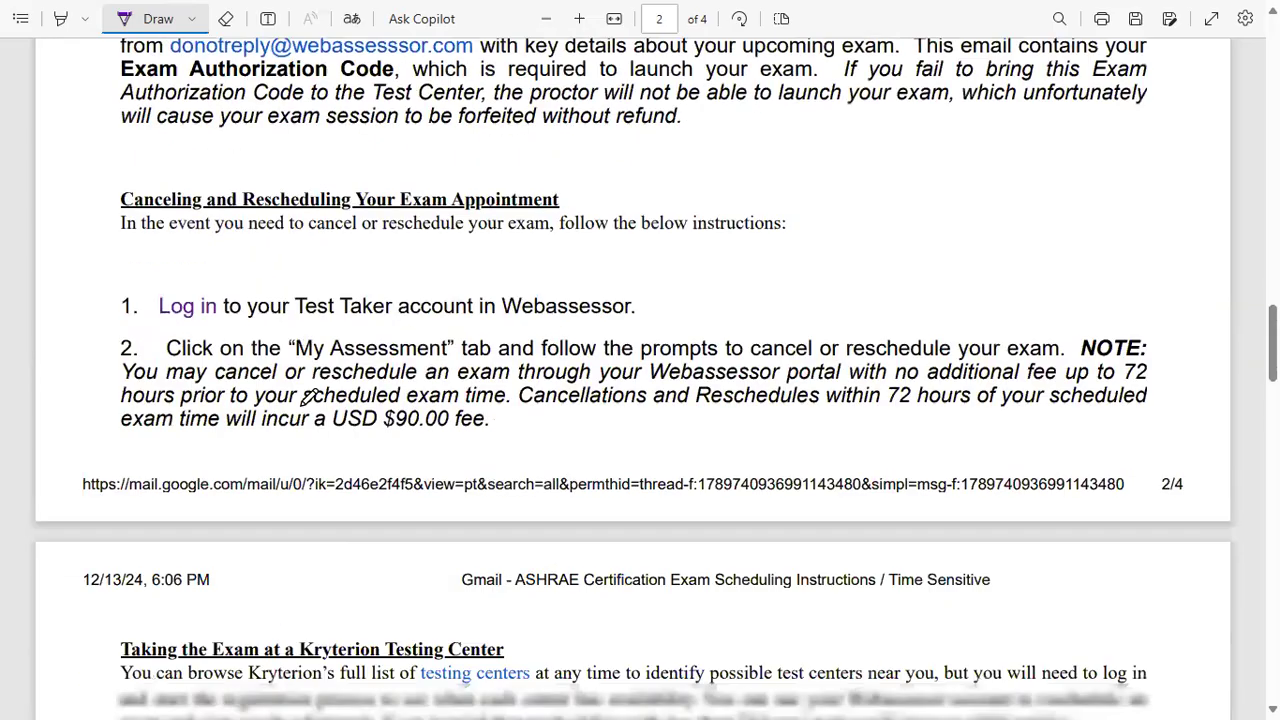
{"action": "scroll", "coordinate": [320, 391], "scroll_direction": "down", "scroll_amount": 13}
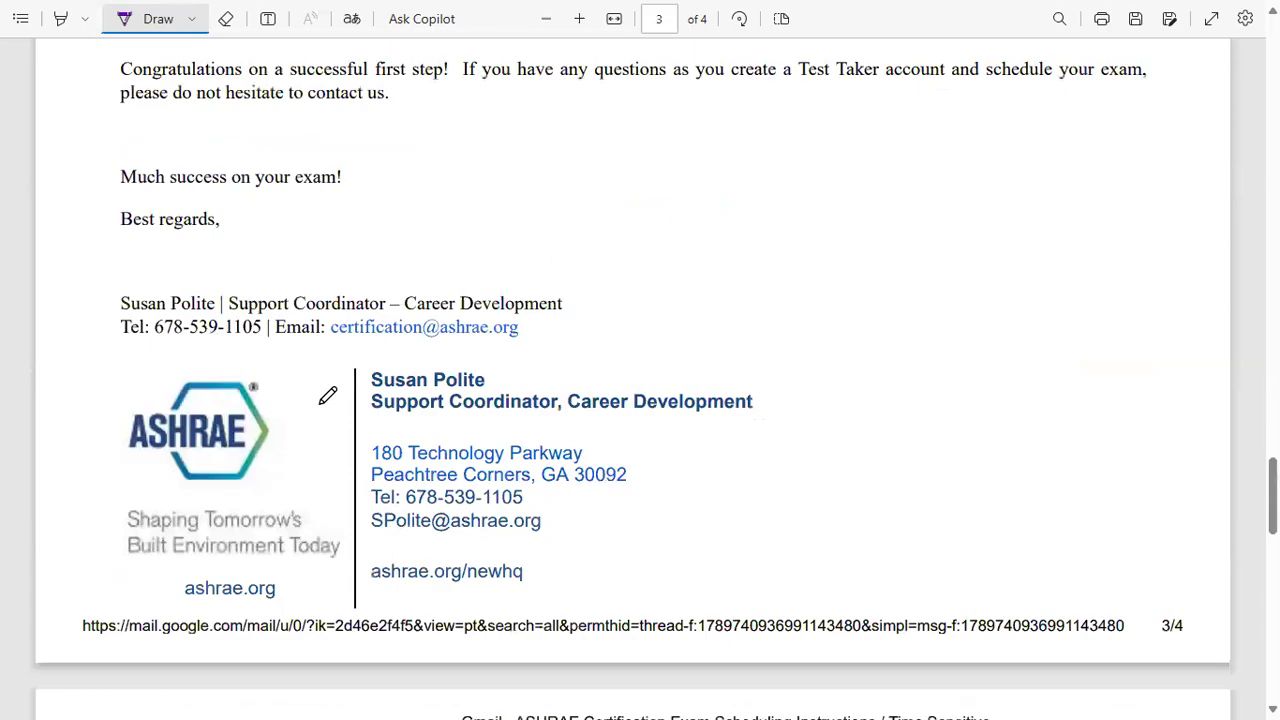
{"action": "key", "text": "F11"}
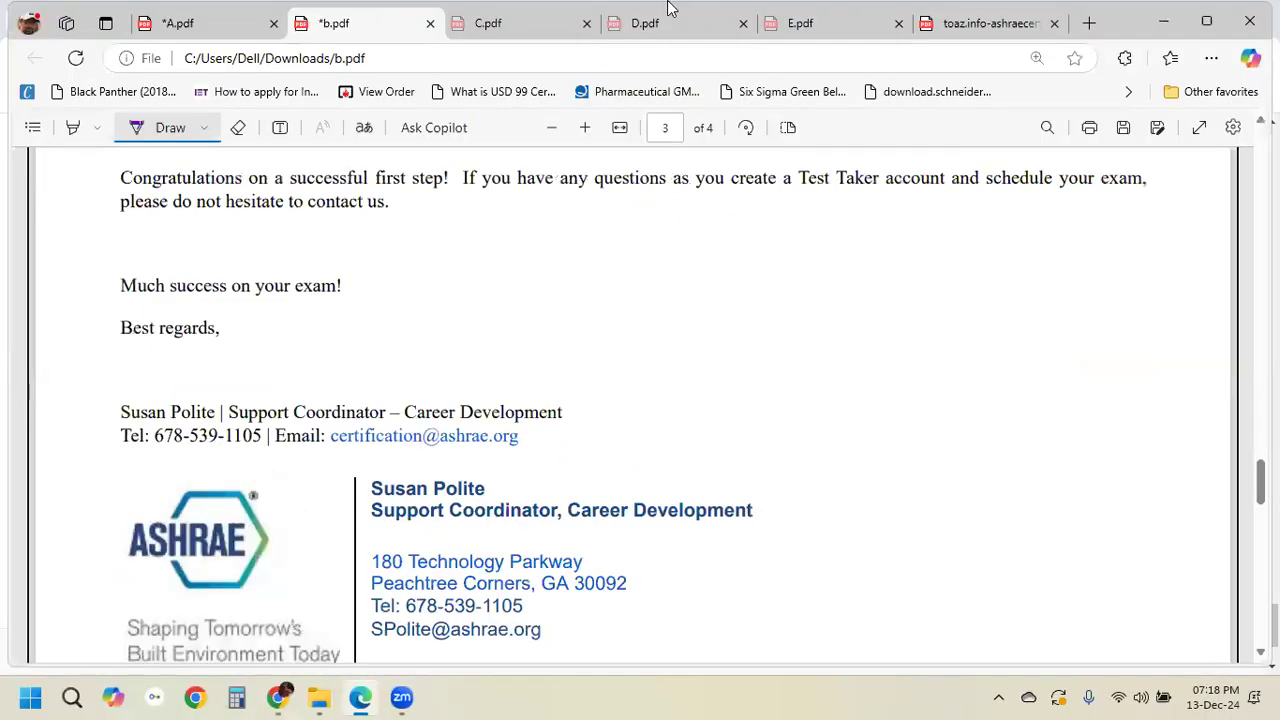
Open C.pdf full screen with a thin pink pen
{"action": "left_click", "coordinate": [512, 26]}
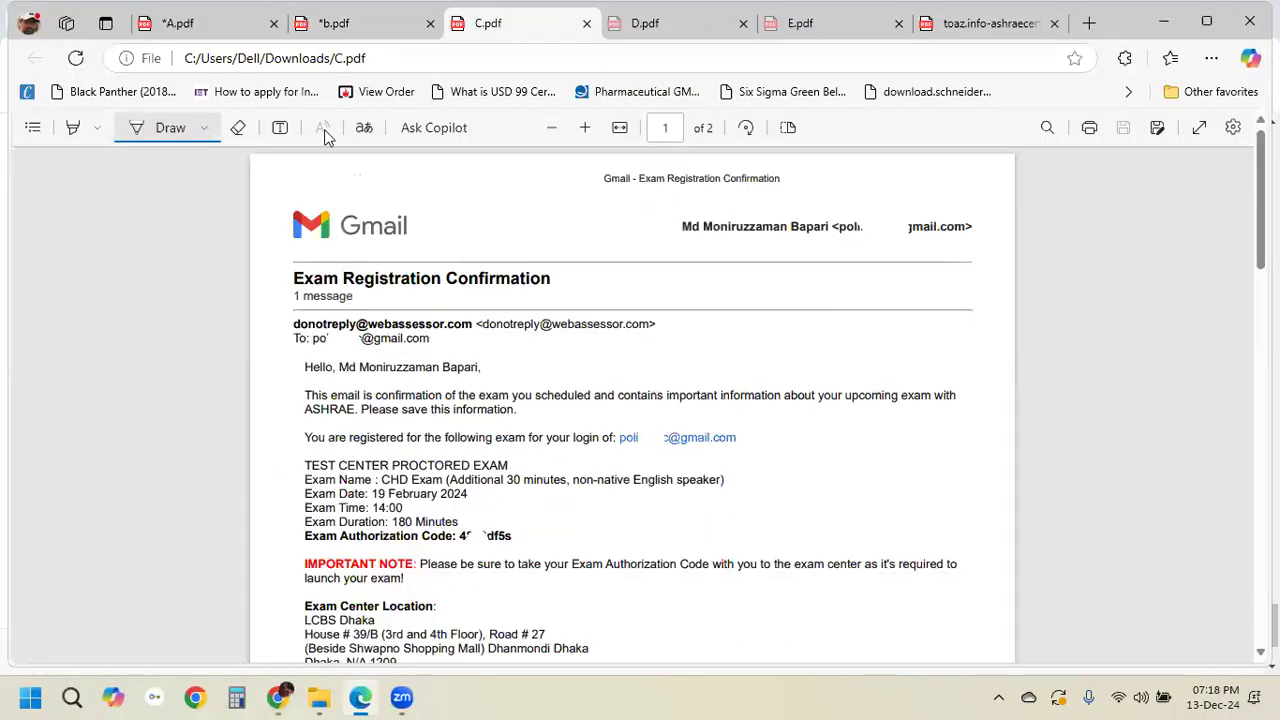
{"action": "left_click", "coordinate": [206, 131]}
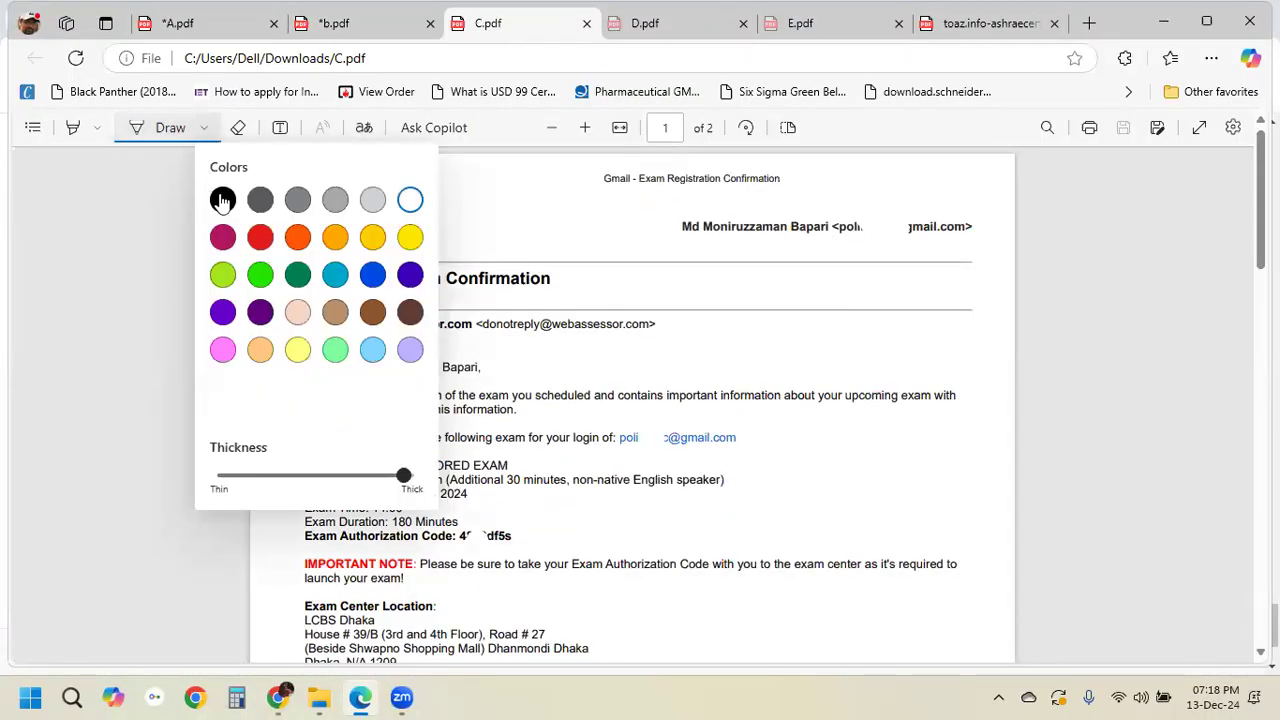
{"action": "left_click", "coordinate": [240, 490]}
{"action": "left_click", "coordinate": [578, 443]}
{"action": "key", "text": "F11"}
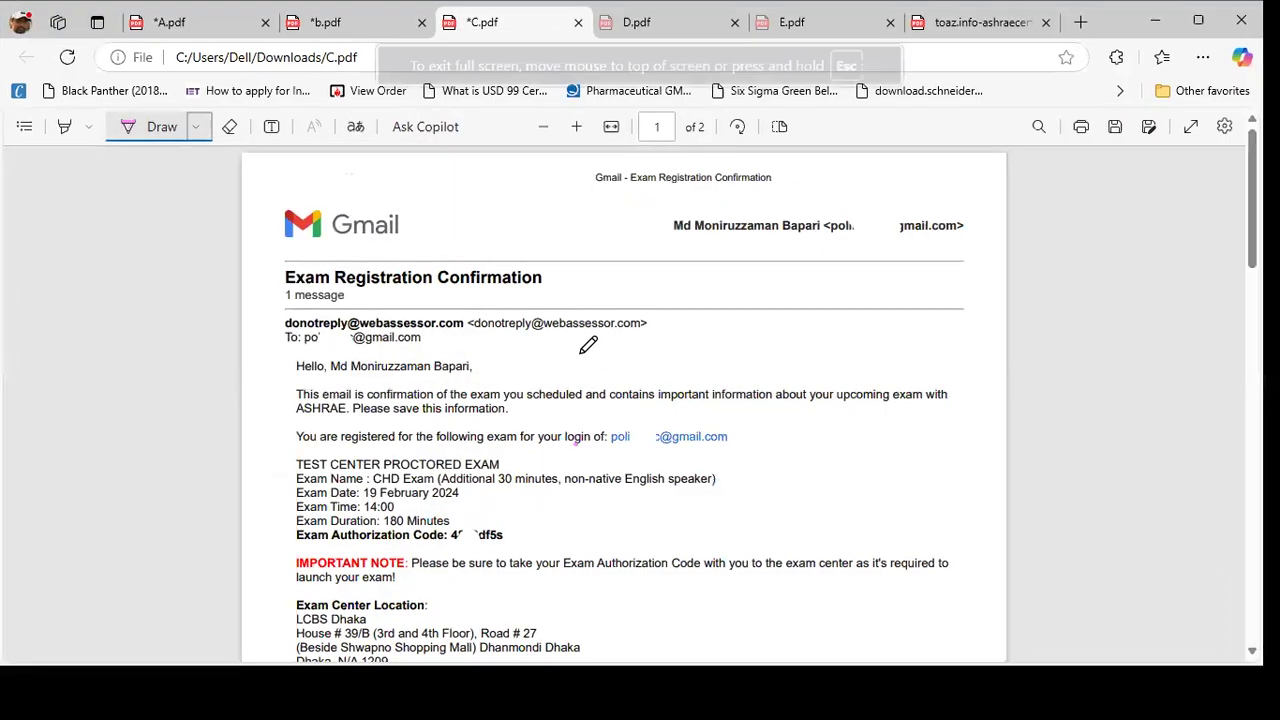
Underline '30 minutes, non-native' and tick 180 Minutes and Exam Center Location in pink
{"action": "scroll", "coordinate": [512, 345], "scroll_direction": "up", "scroll_amount": 1}
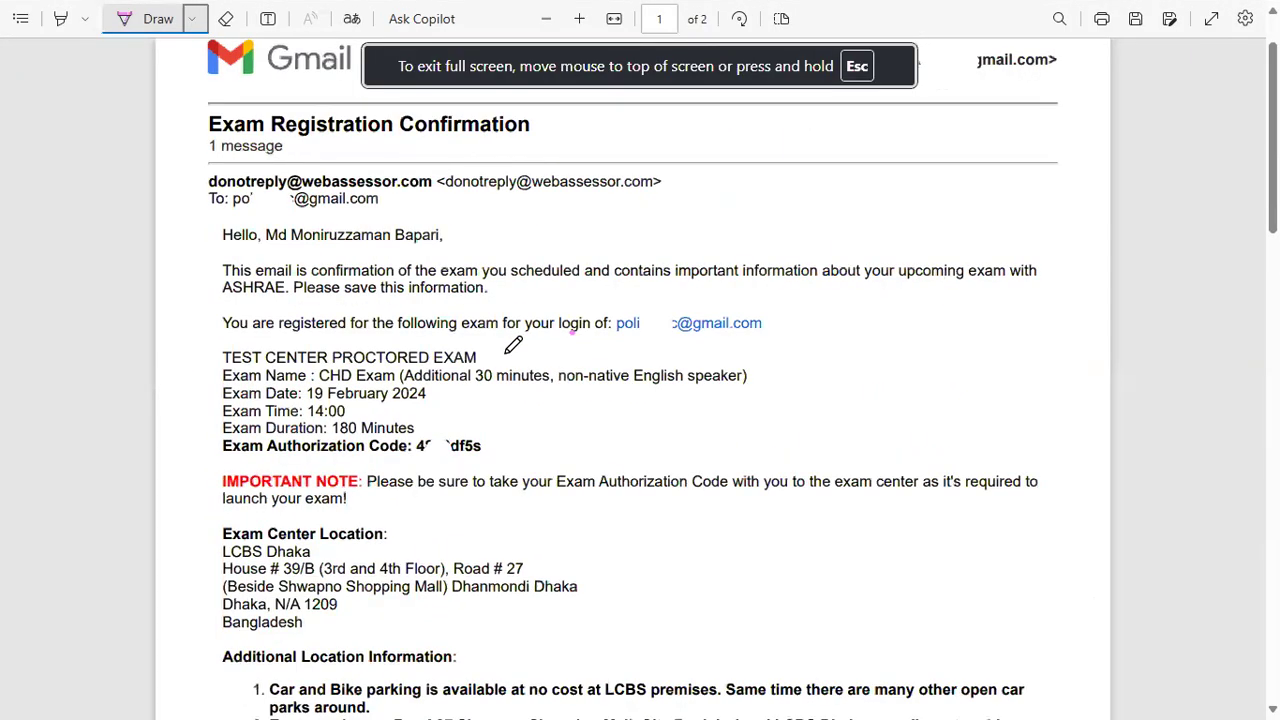
{"action": "scroll", "coordinate": [512, 345], "scroll_direction": "up", "scroll_amount": 1}
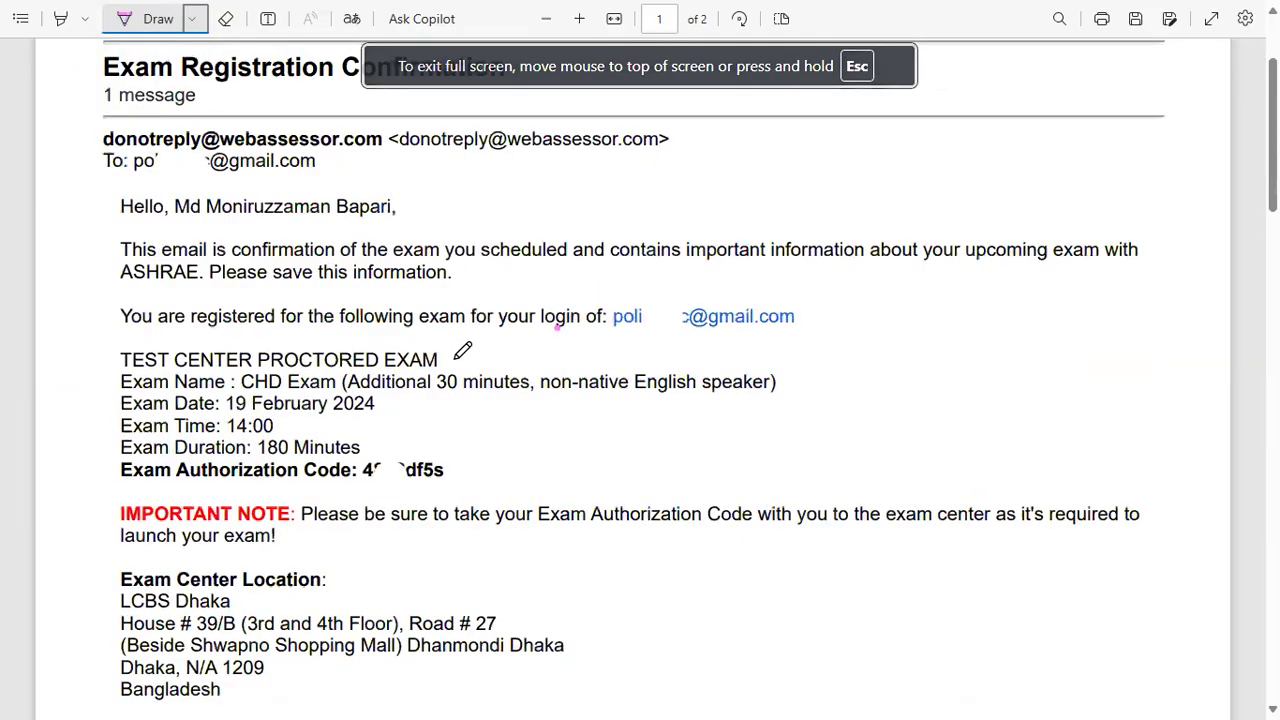
{"action": "scroll", "coordinate": [390, 335], "scroll_direction": "up", "scroll_amount": 1}
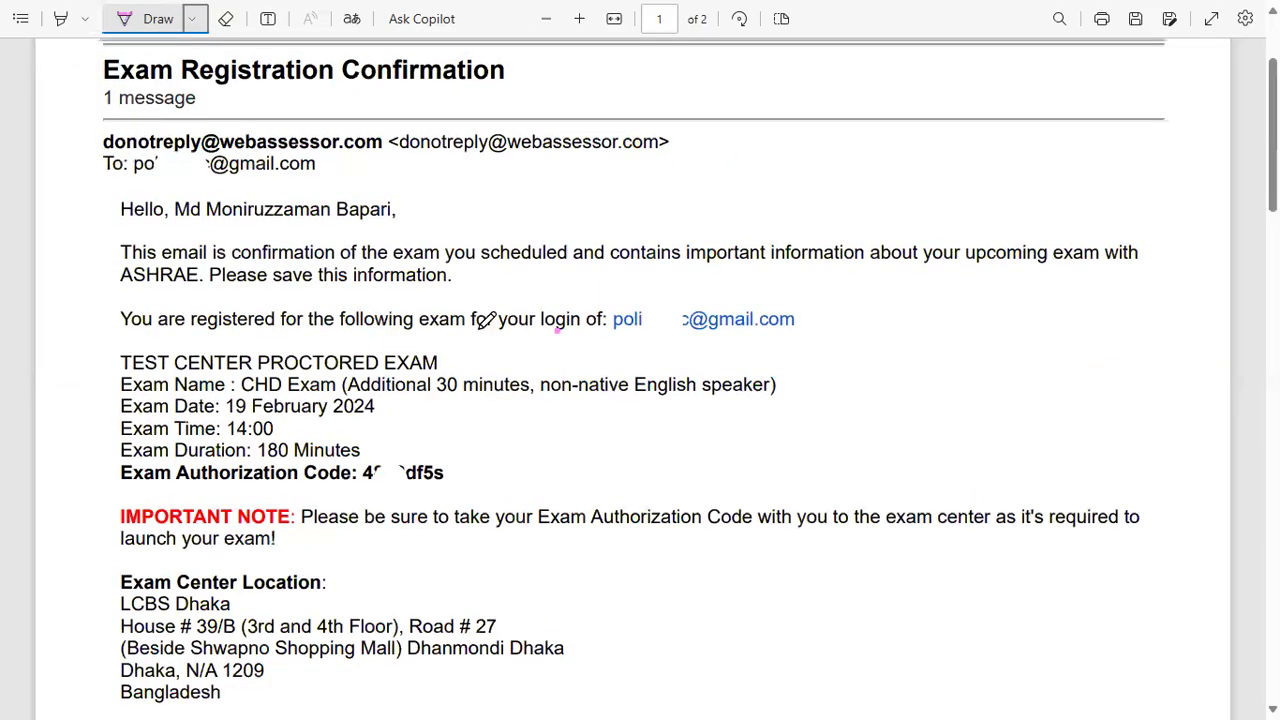
{"action": "scroll", "coordinate": [488, 320], "scroll_direction": "up", "scroll_amount": 2}
{"action": "scroll", "coordinate": [490, 320], "scroll_direction": "down", "scroll_amount": 2}
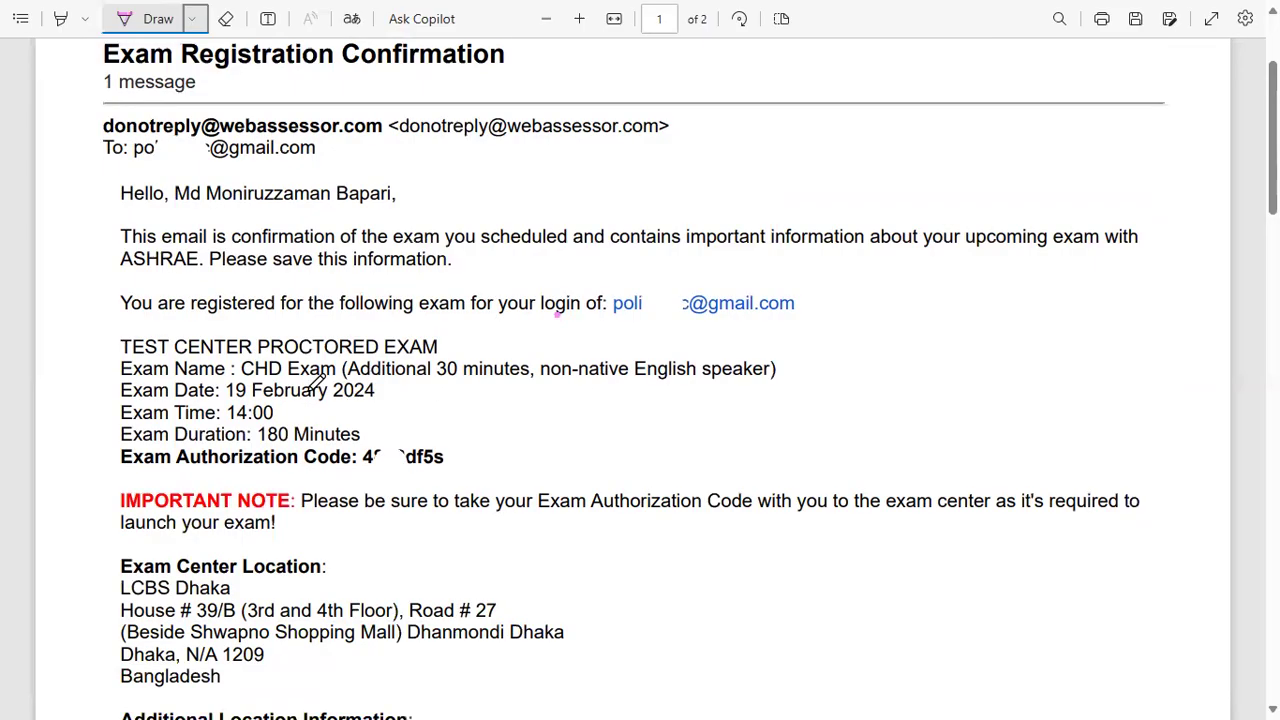
{"action": "left_click_drag", "start_coordinate": [460, 381], "coordinate": [609, 382]}
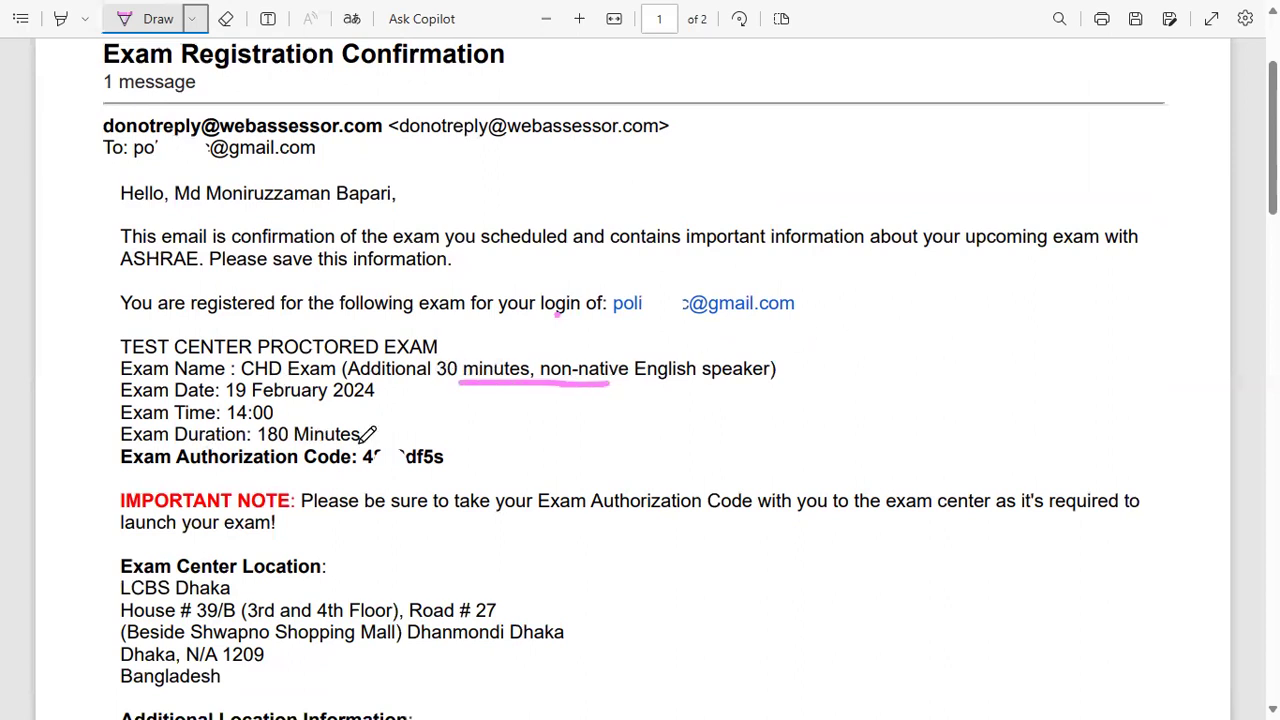
{"action": "left_click_drag", "start_coordinate": [367, 438], "coordinate": [382, 430]}
{"action": "scroll", "coordinate": [362, 394], "scroll_direction": "down", "scroll_amount": 2}
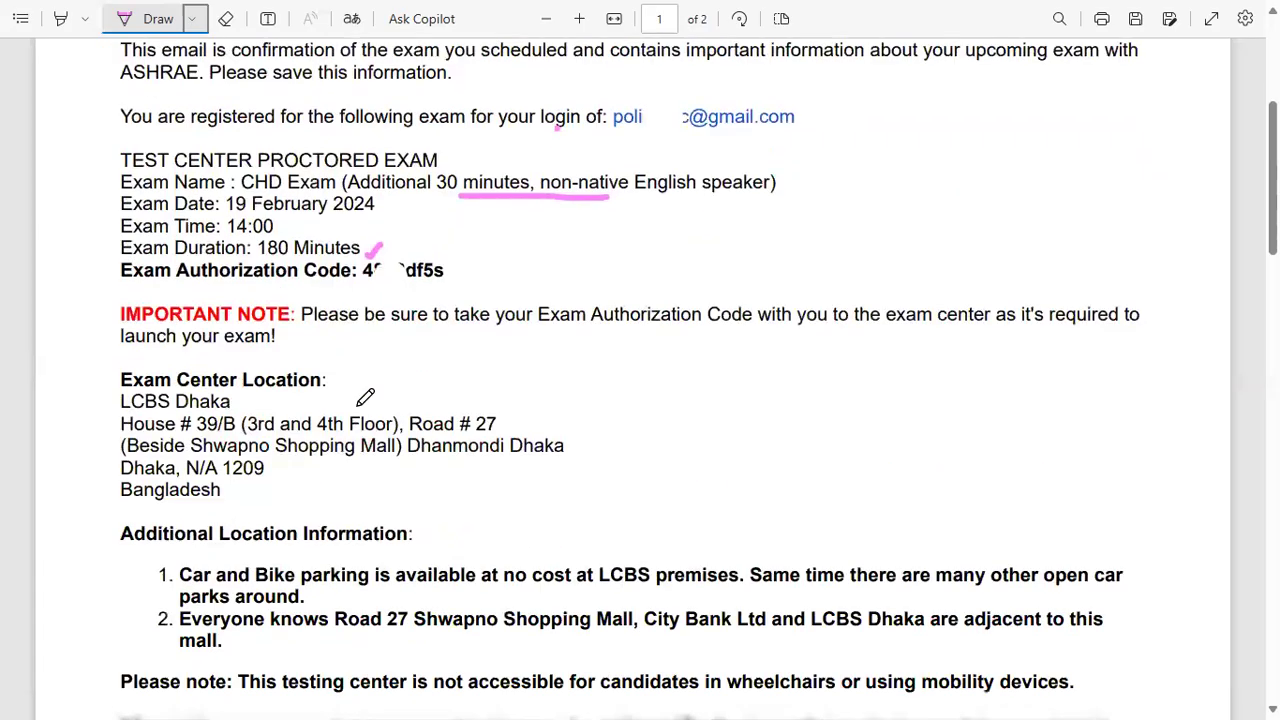
{"action": "mouse_move", "coordinate": [100, 366]}
{"action": "left_mouse_down"}
{"action": "mouse_move", "coordinate": [112, 384]}
{"action": "mouse_move", "coordinate": [134, 358]}
{"action": "left_mouse_up"}
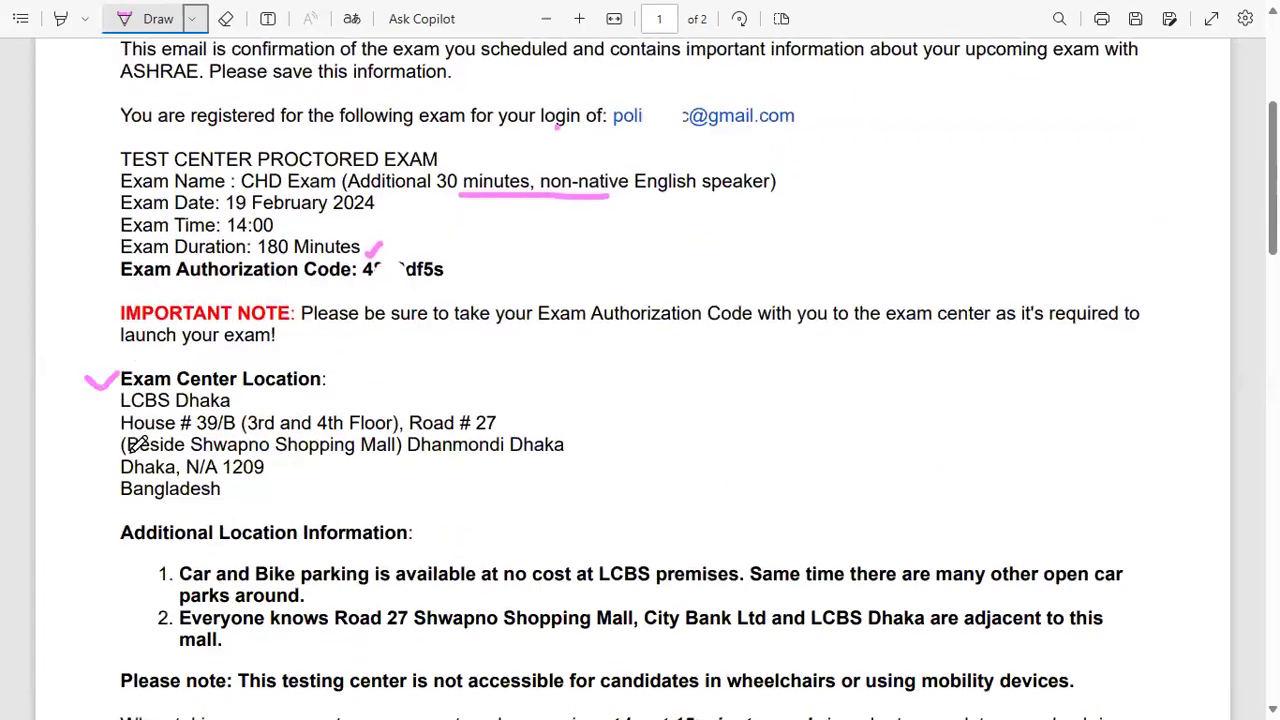
{"action": "scroll", "coordinate": [139, 444], "scroll_direction": "down", "scroll_amount": 4}
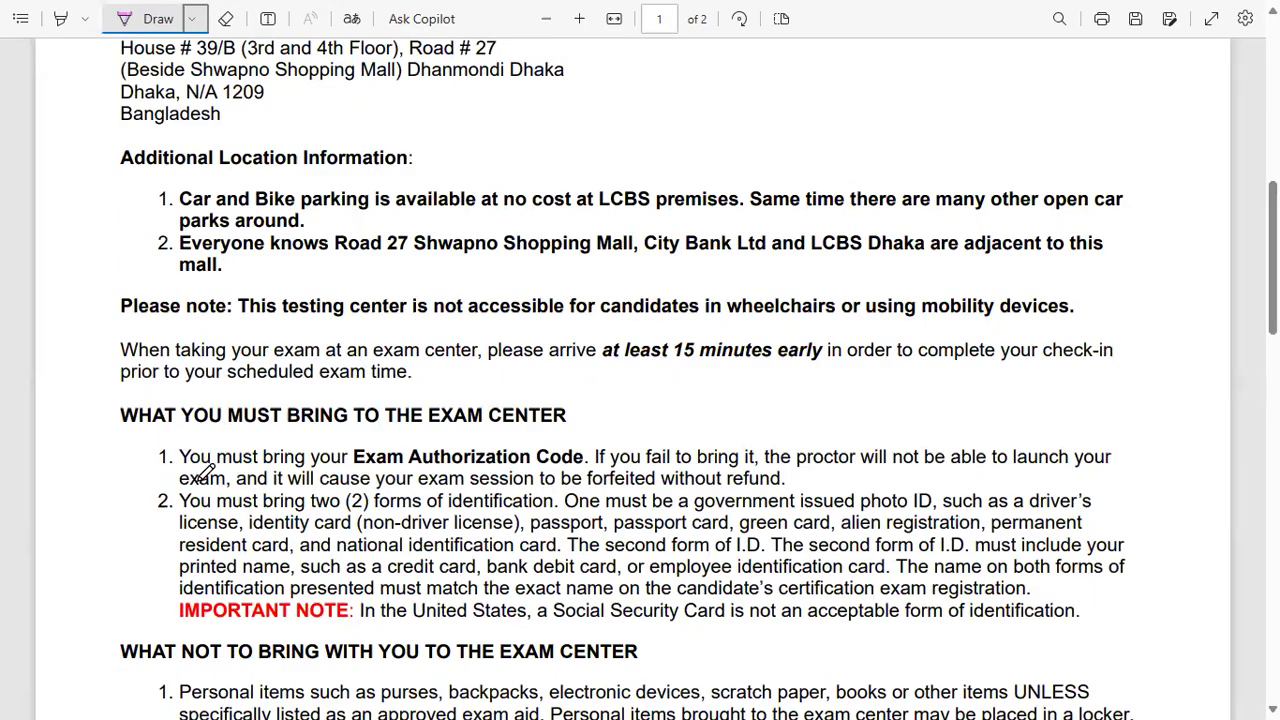
Underline Exam Authorization Code, the two-ID rule, passport and alien registration/resident card in pink
{"action": "left_click_drag", "start_coordinate": [356, 463], "coordinate": [584, 462]}
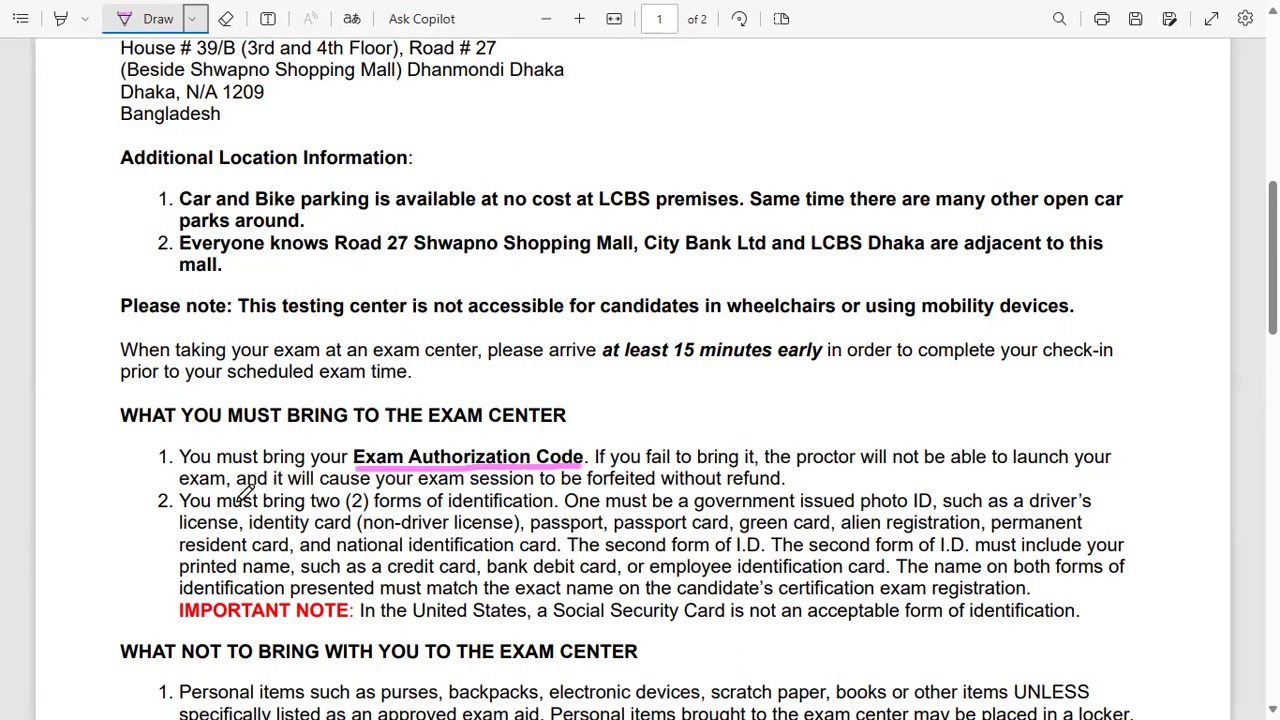
{"action": "left_click_drag", "start_coordinate": [217, 512], "coordinate": [566, 509]}
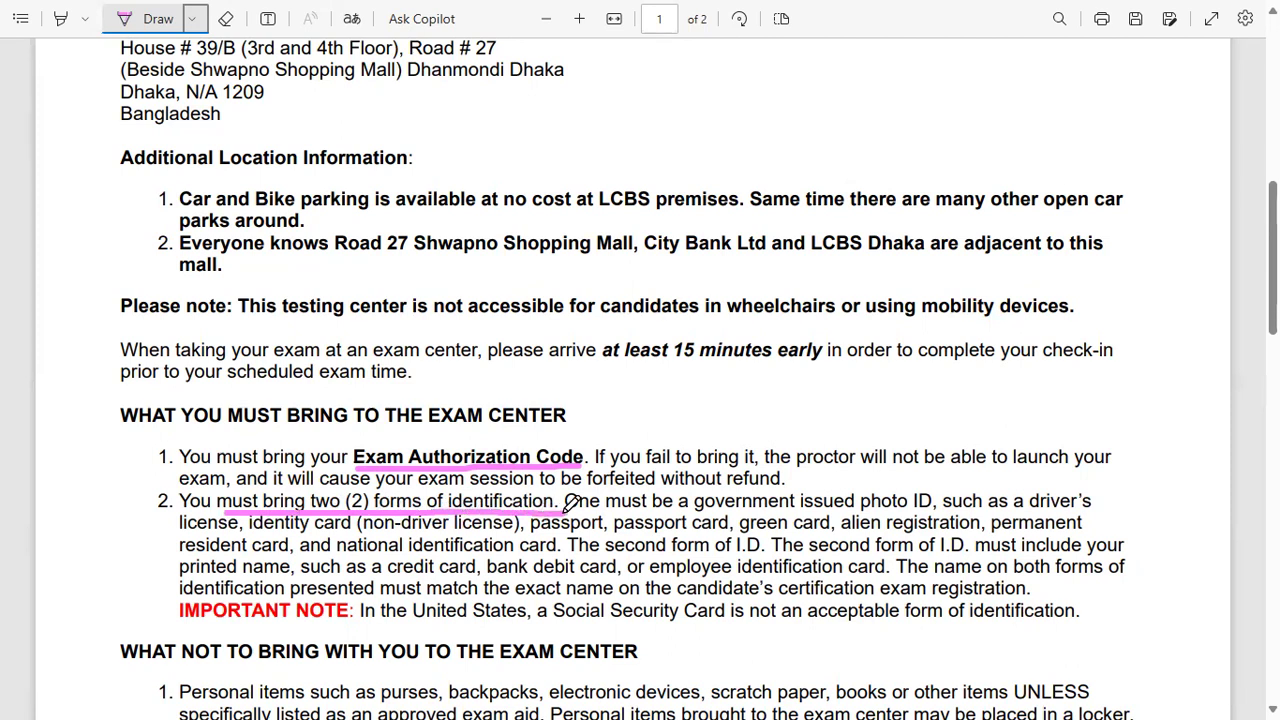
{"action": "scroll", "coordinate": [428, 442], "scroll_direction": "down", "scroll_amount": 3}
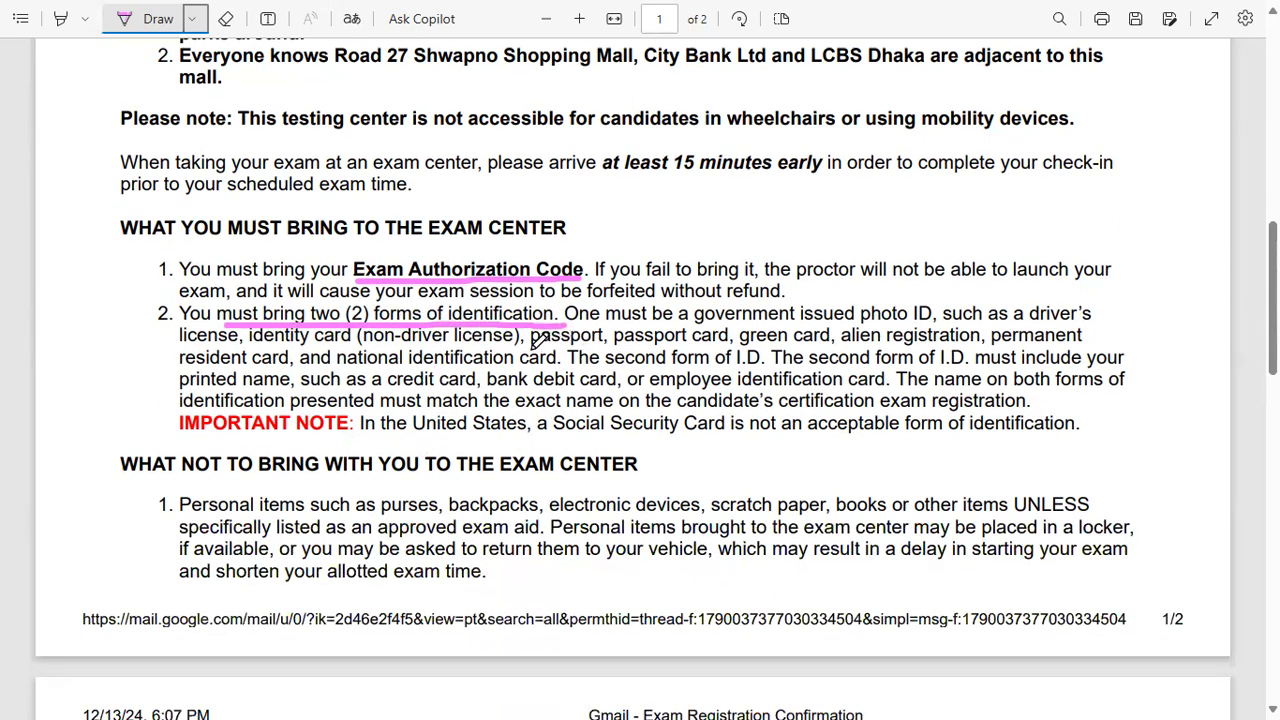
{"action": "left_click_drag", "start_coordinate": [532, 350], "coordinate": [950, 349]}
{"action": "left_click_drag", "start_coordinate": [187, 369], "coordinate": [513, 369]}
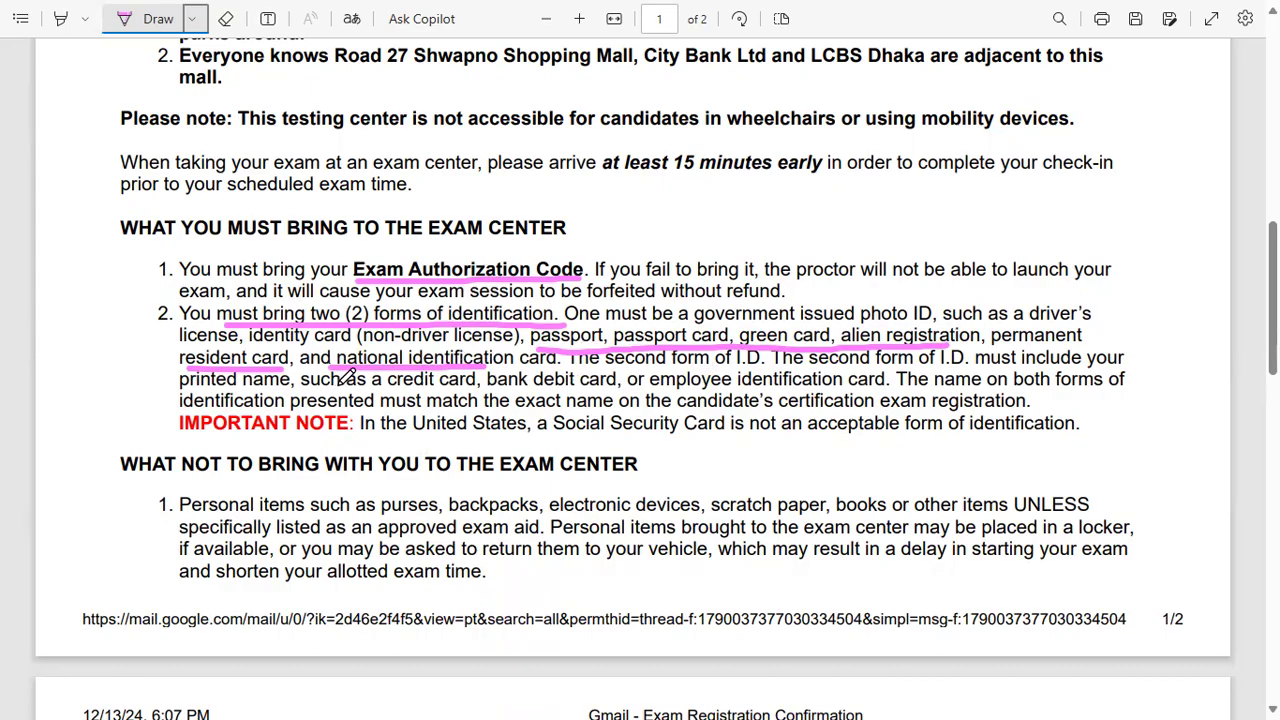
Underline 'backpacks' and 'electronic devices' in the What Not To Bring list
{"action": "scroll", "coordinate": [352, 385], "scroll_direction": "down", "scroll_amount": 3}
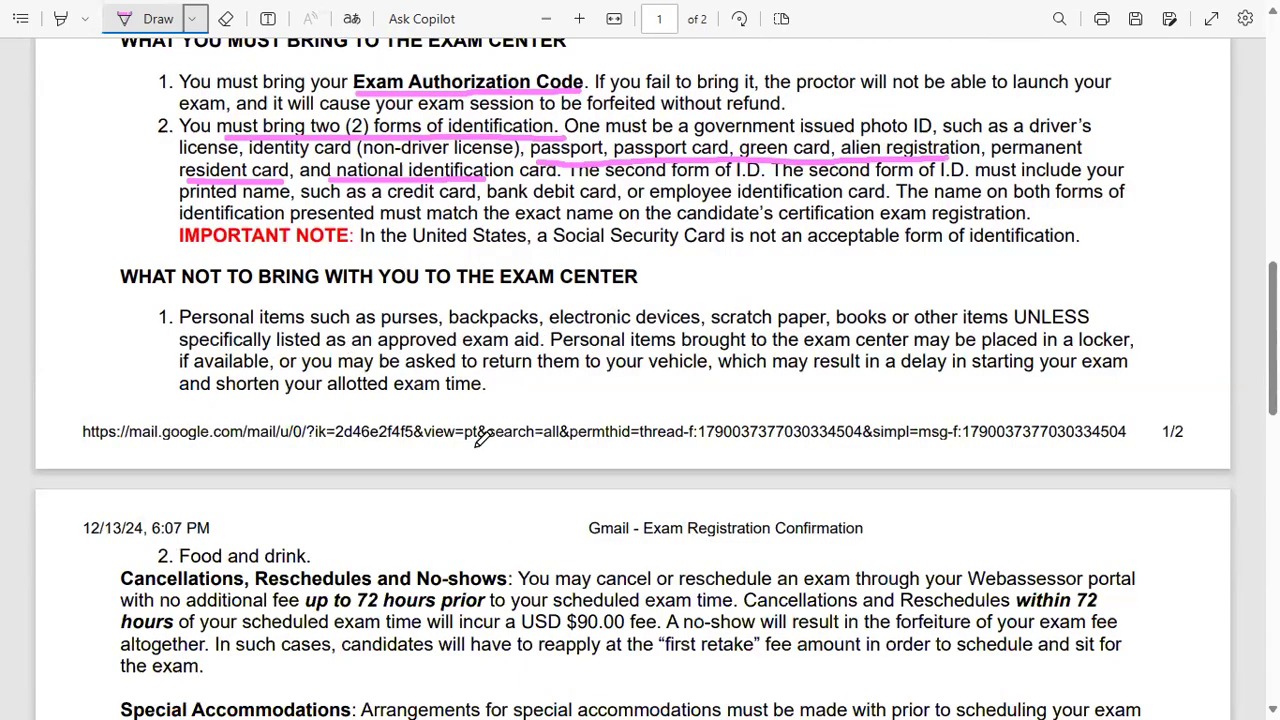
{"action": "left_click_drag", "start_coordinate": [474, 327], "coordinate": [514, 326]}
{"action": "left_click_drag", "start_coordinate": [603, 327], "coordinate": [699, 327]}
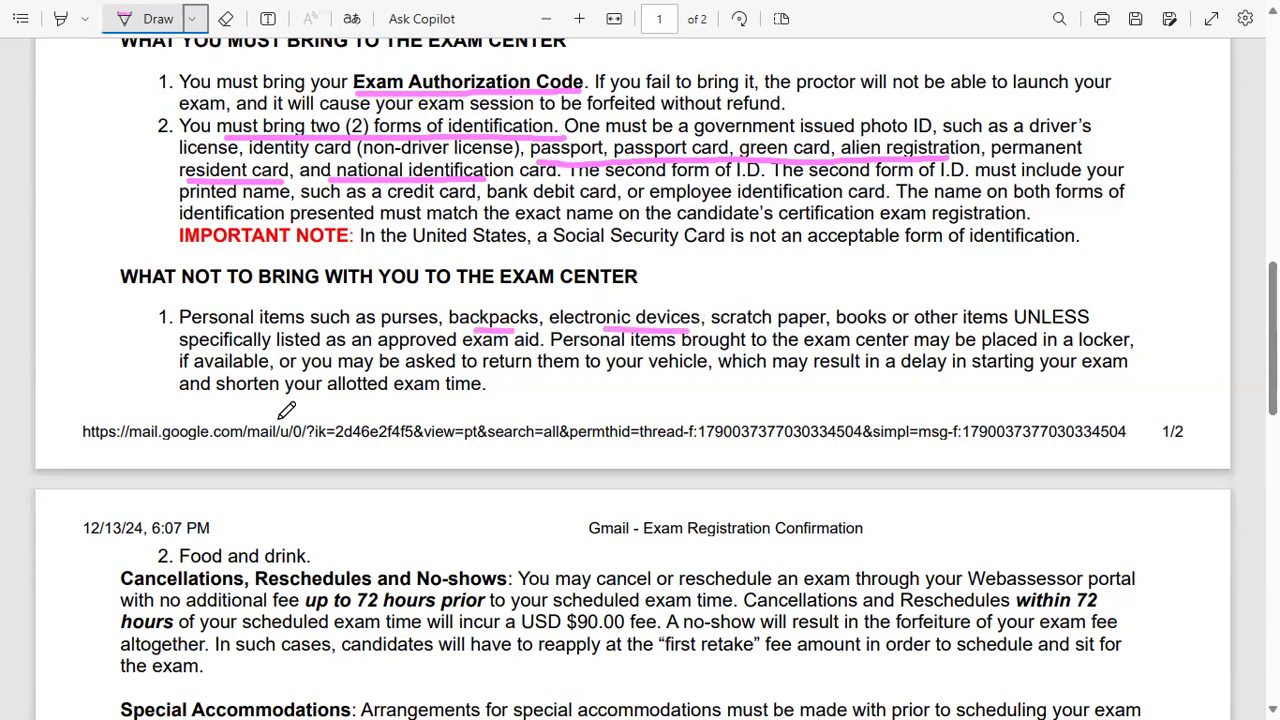
{"action": "scroll", "coordinate": [288, 408], "scroll_direction": "down", "scroll_amount": 3}
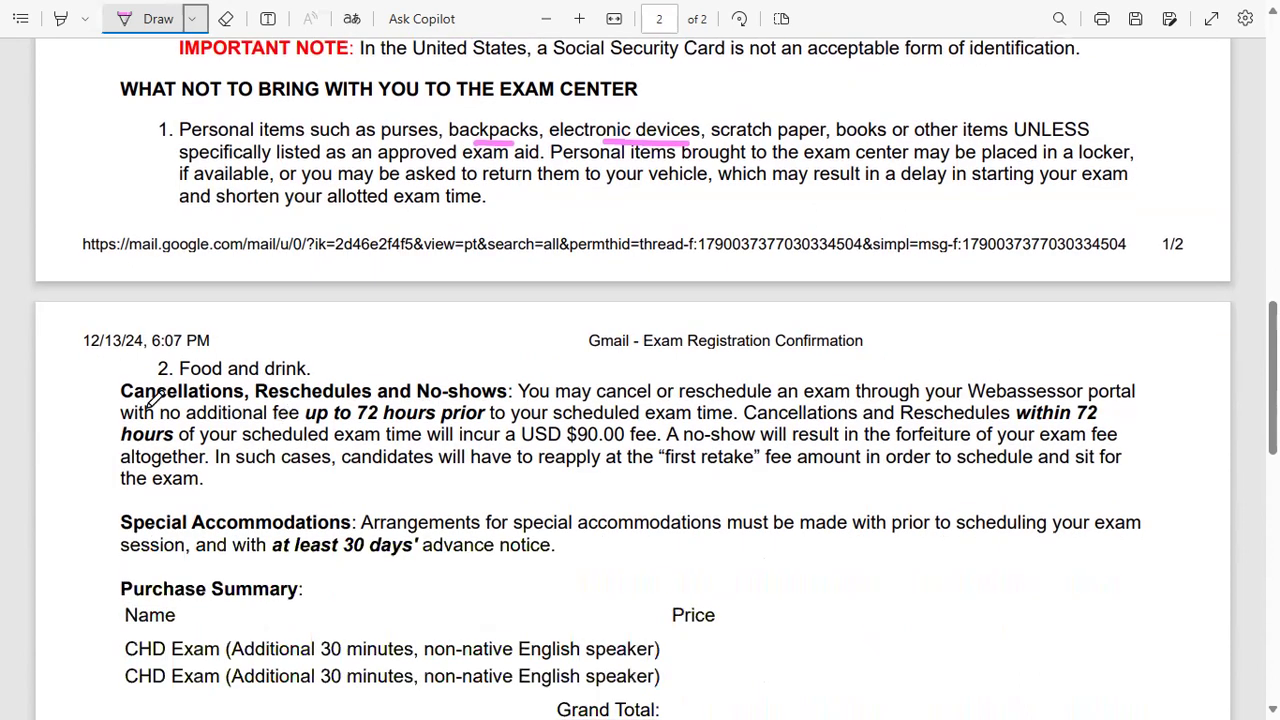
Underline 'up to 72 hours prior' in pink, then exit full screen
{"action": "scroll", "coordinate": [197, 343], "scroll_direction": "down", "scroll_amount": 3}
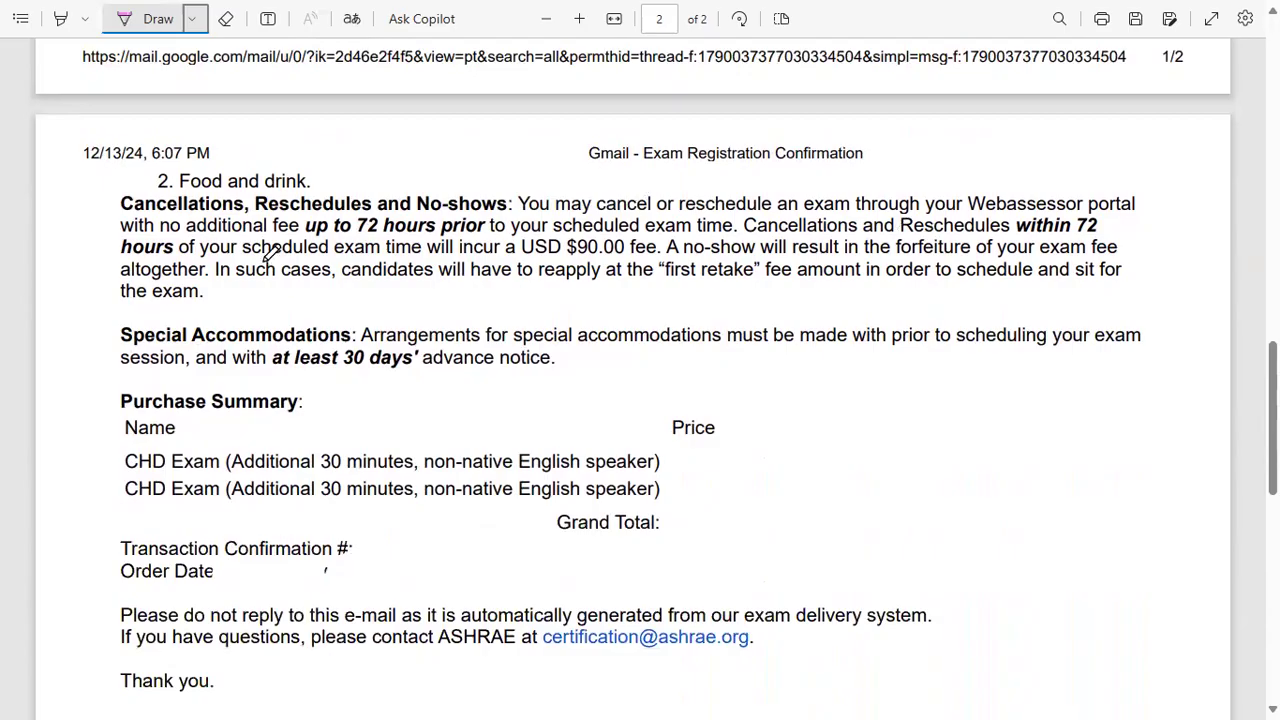
{"action": "left_click_drag", "start_coordinate": [305, 232], "coordinate": [488, 231]}
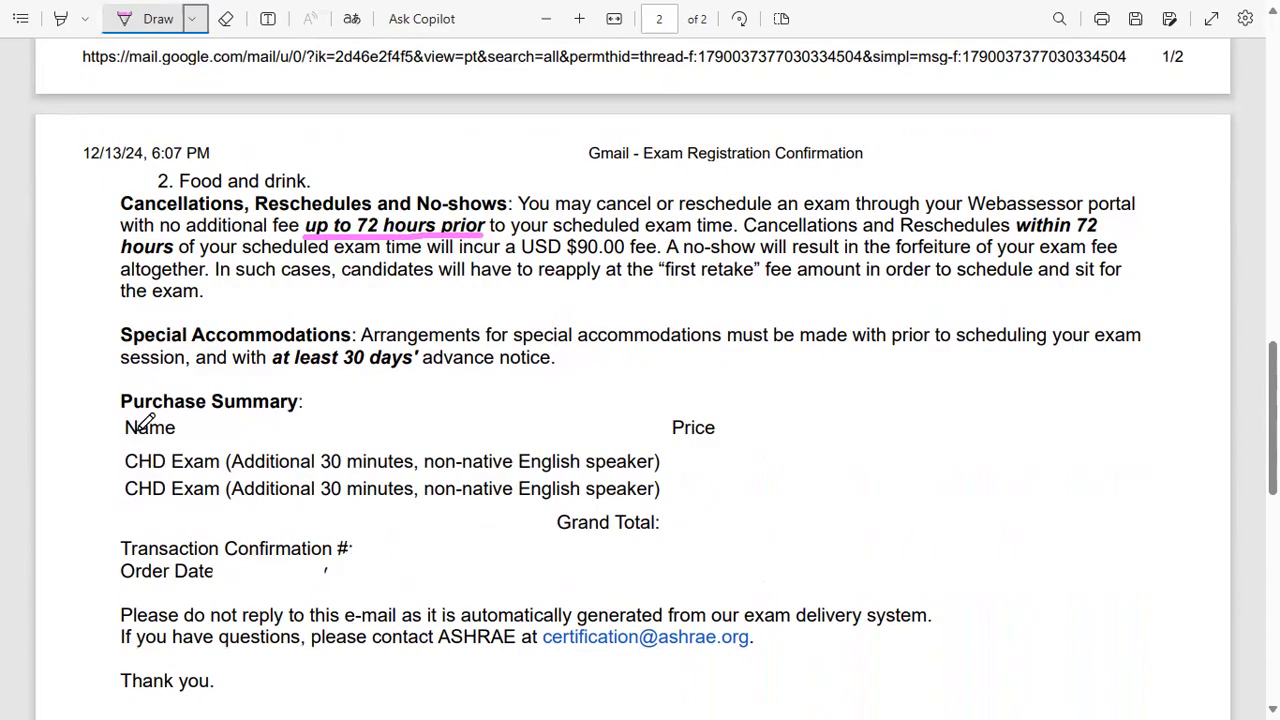
{"action": "scroll", "coordinate": [150, 425], "scroll_direction": "down", "scroll_amount": 9}
{"action": "scroll", "coordinate": [155, 425], "scroll_direction": "up", "scroll_amount": 15}
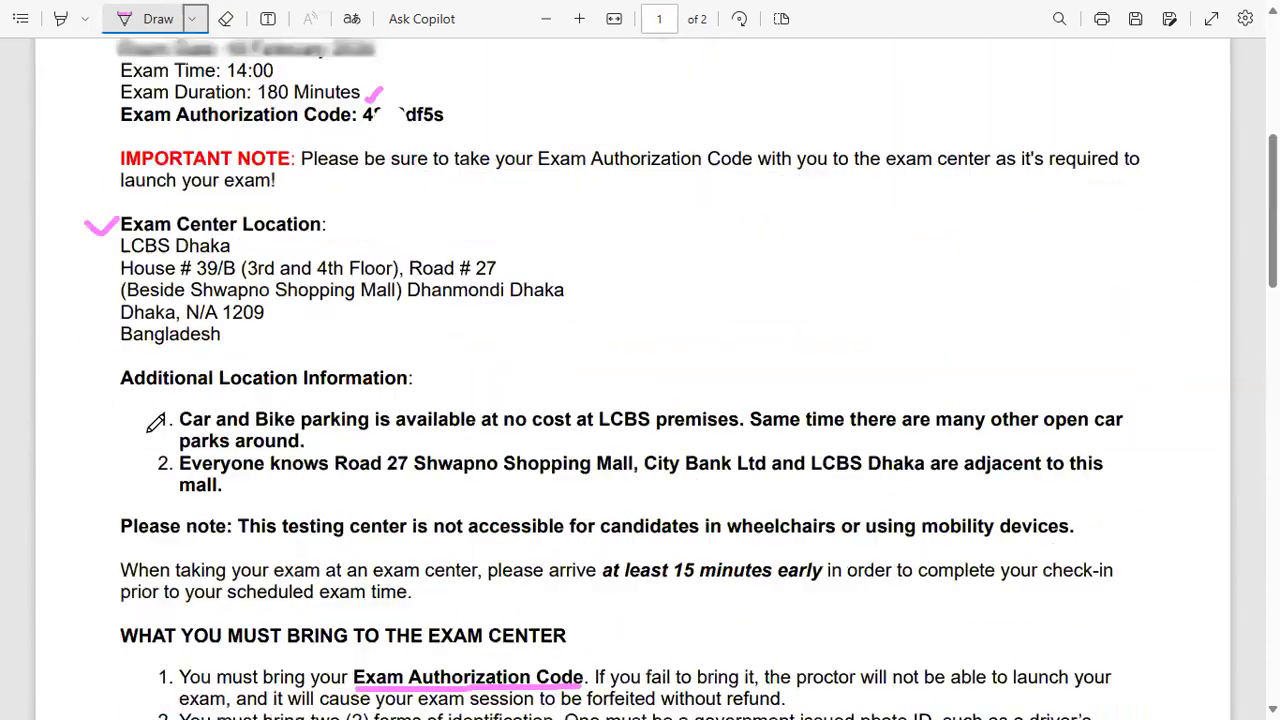
{"action": "scroll", "coordinate": [155, 423], "scroll_direction": "up", "scroll_amount": 9}
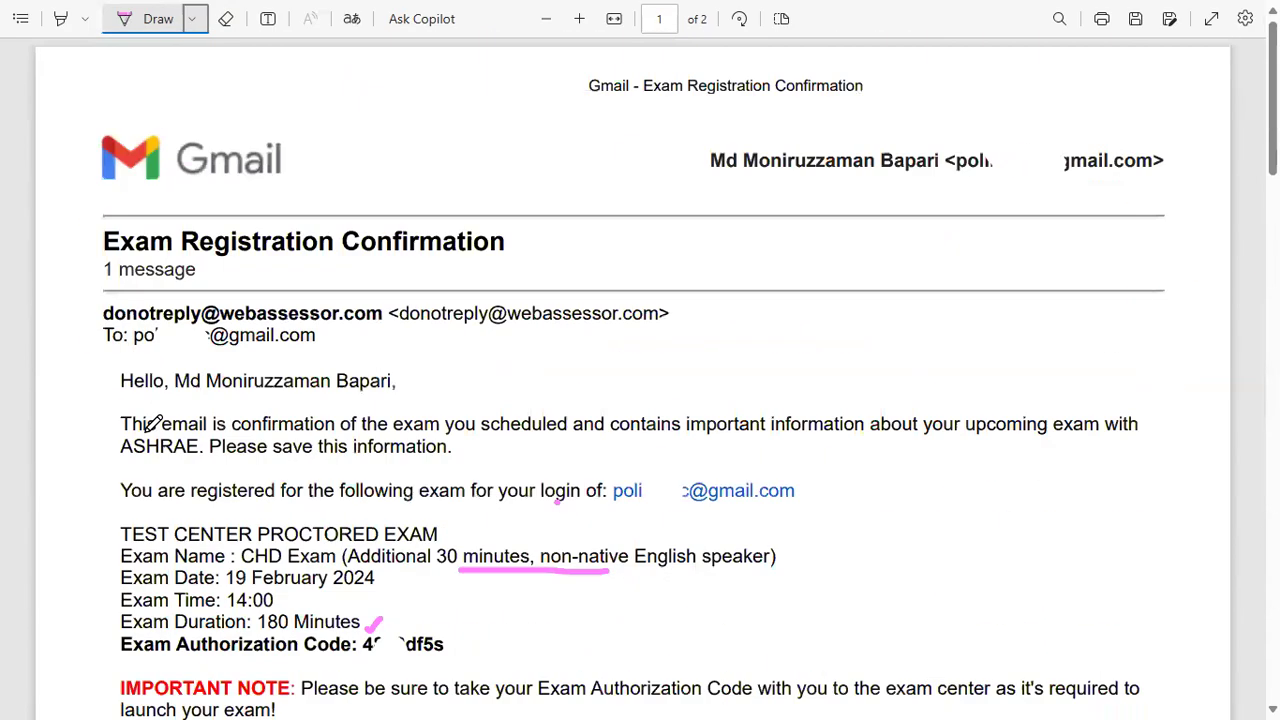
{"action": "key", "text": "F11"}
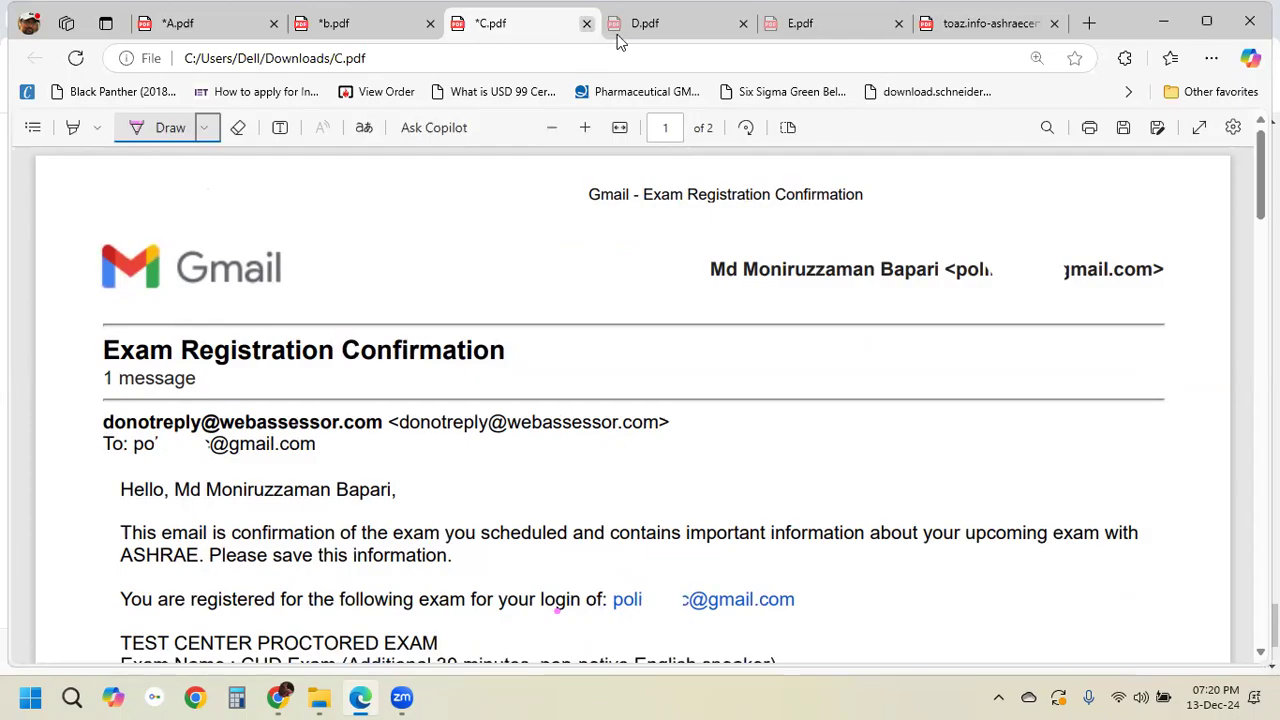
Show the D.pdf Exam Completed email full screen and set the pen to thin pink
{"action": "left_click", "coordinate": [646, 24]}
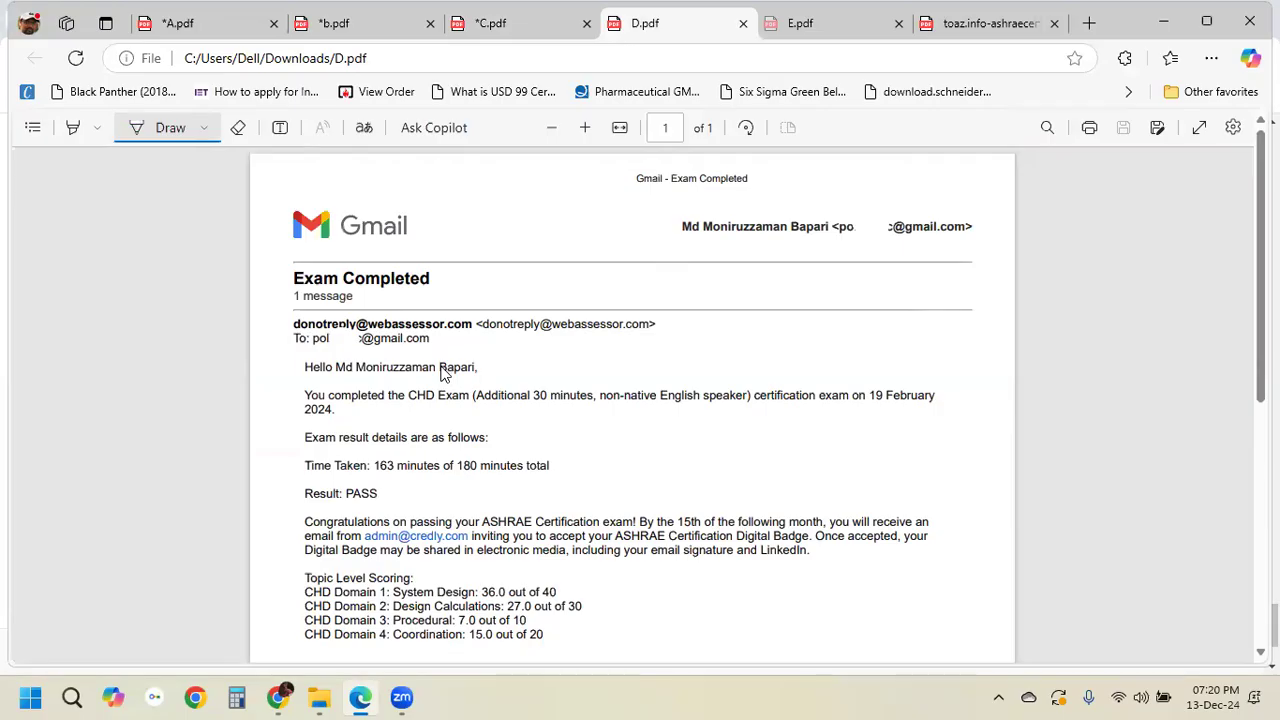
{"action": "key", "text": "F11"}
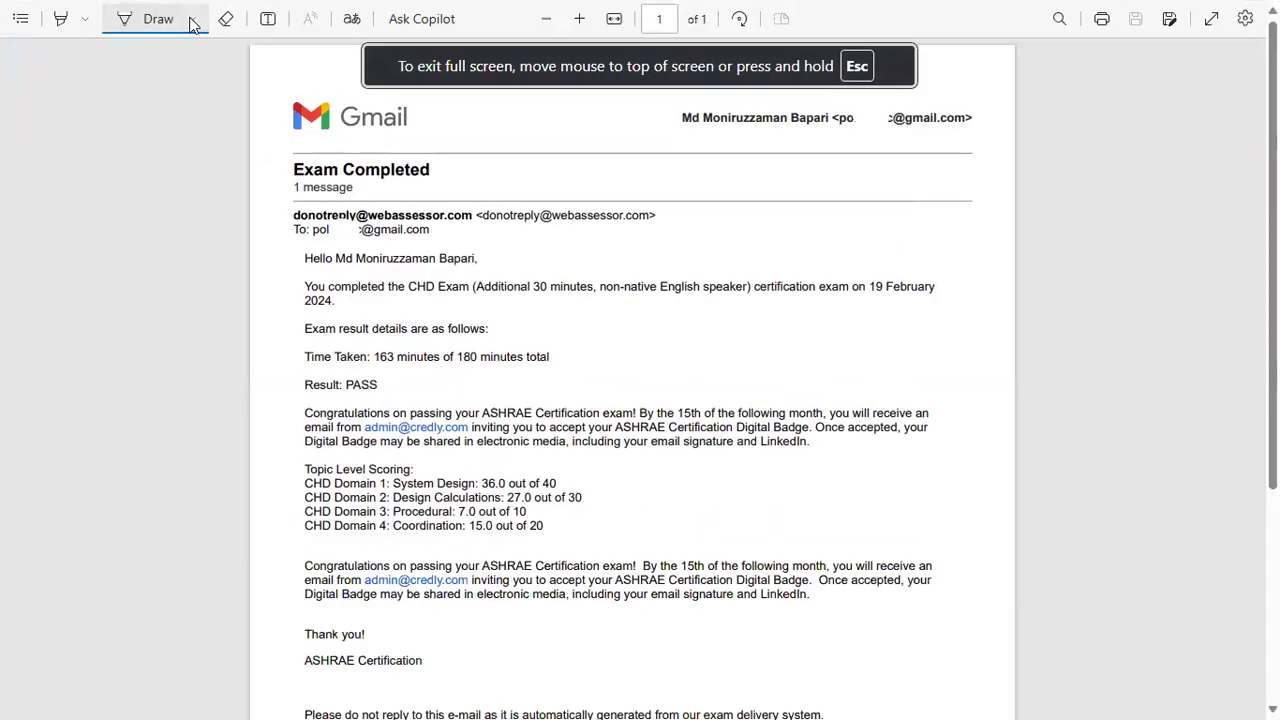
{"action": "left_click", "coordinate": [192, 20]}
{"action": "left_click", "coordinate": [214, 243]}
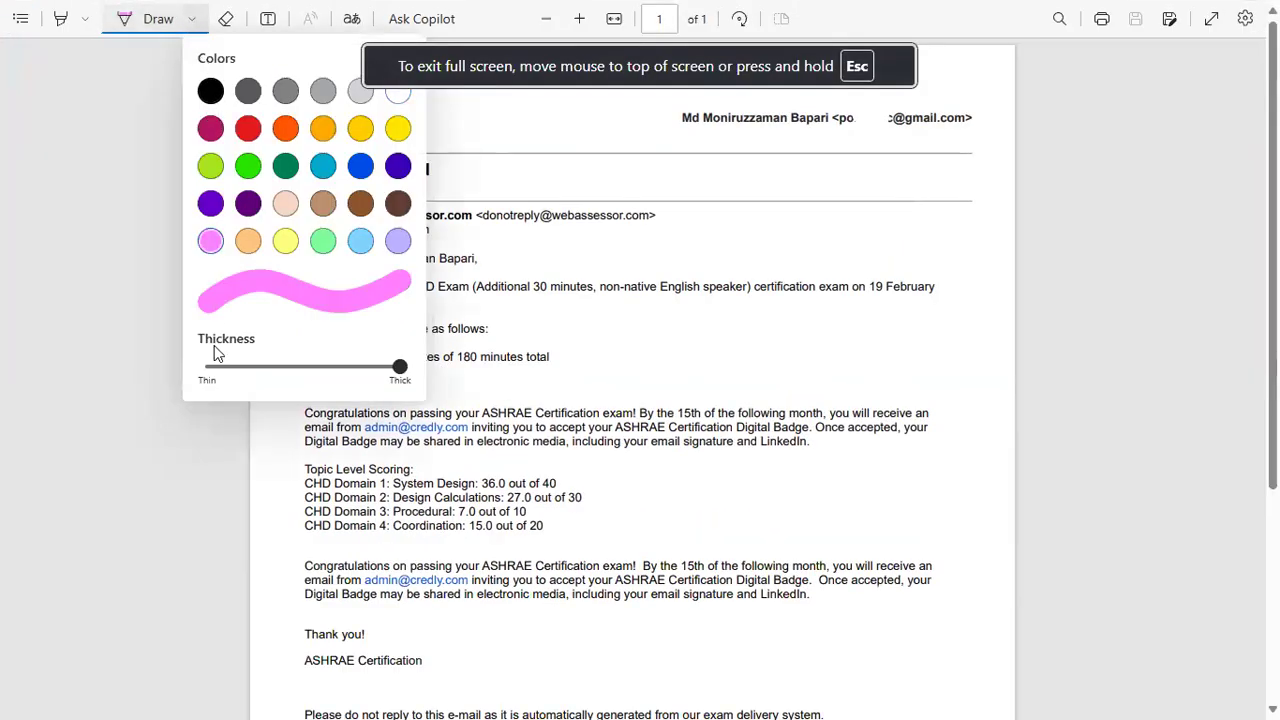
{"action": "left_click", "coordinate": [214, 364]}
{"action": "left_click", "coordinate": [137, 368]}
{"action": "scroll", "coordinate": [398, 288], "scroll_direction": "up", "scroll_amount": 2}
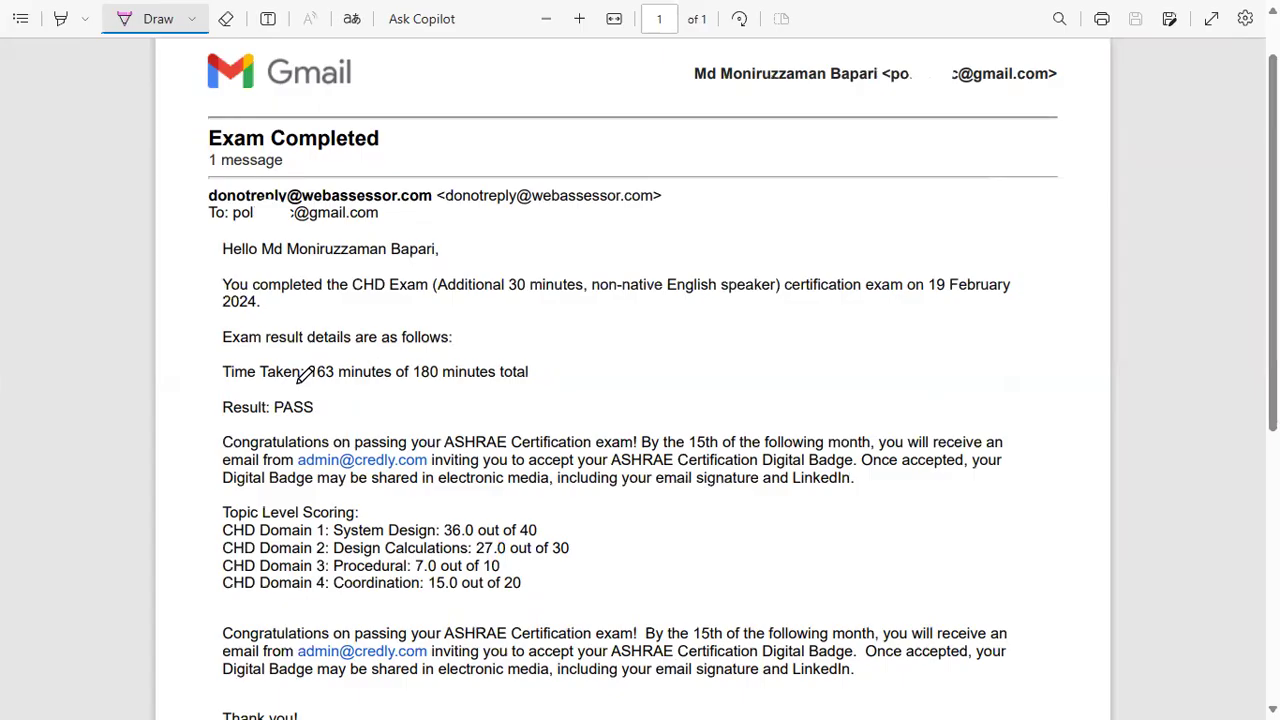
Circle 'Result: PASS' and '163 minutes of 180 minutes total' in pink
{"action": "mouse_move", "coordinate": [222, 424]}
{"action": "left_mouse_down"}
{"action": "mouse_move", "coordinate": [324, 418]}
{"action": "mouse_move", "coordinate": [310, 393]}
{"action": "mouse_move", "coordinate": [226, 390]}
{"action": "mouse_move", "coordinate": [240, 428]}
{"action": "left_mouse_up"}
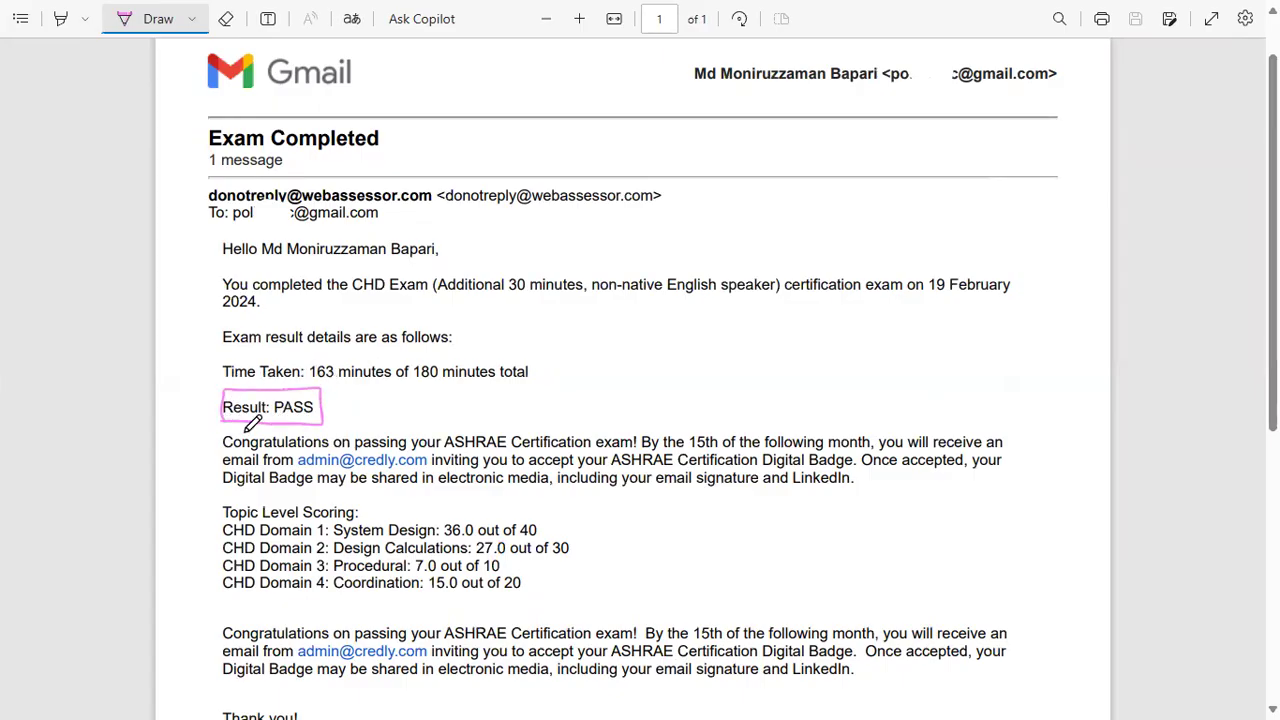
{"action": "mouse_move", "coordinate": [303, 363]}
{"action": "left_mouse_down"}
{"action": "mouse_move", "coordinate": [303, 382]}
{"action": "mouse_move", "coordinate": [493, 385]}
{"action": "mouse_move", "coordinate": [546, 372]}
{"action": "mouse_move", "coordinate": [531, 348]}
{"action": "mouse_move", "coordinate": [352, 350]}
{"action": "left_mouse_up"}
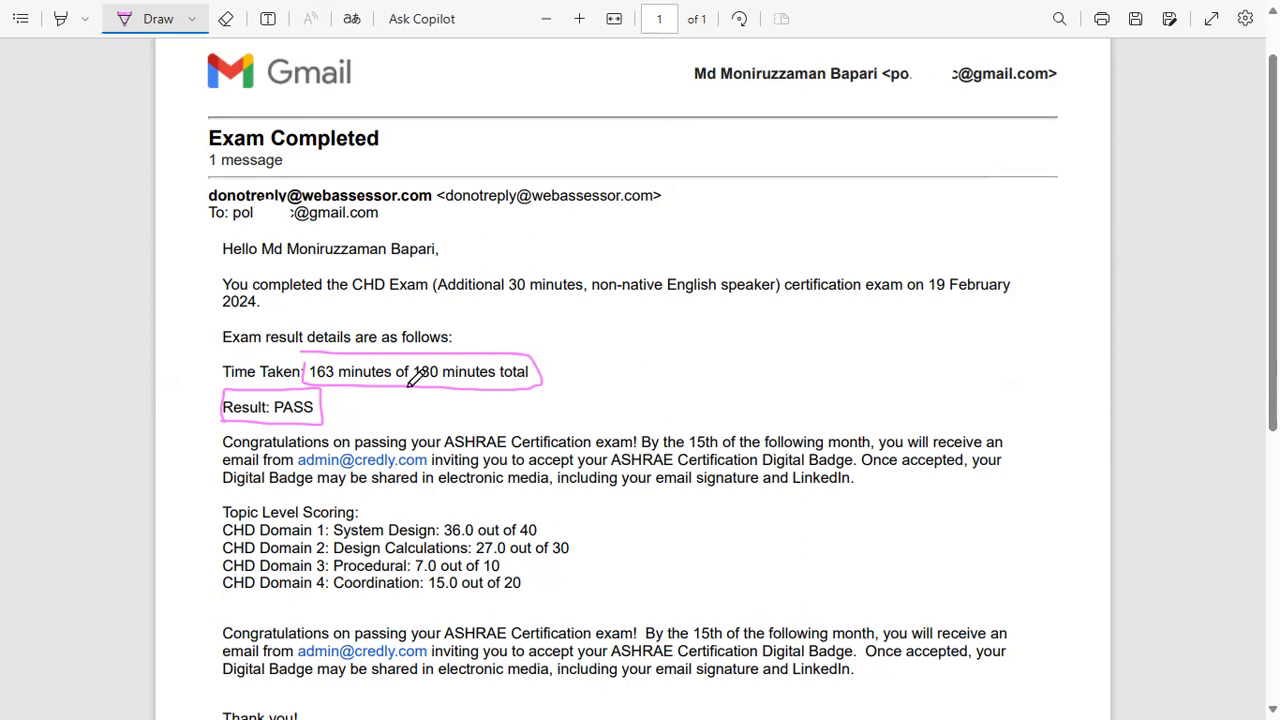
{"action": "scroll", "coordinate": [417, 377], "scroll_direction": "down", "scroll_amount": 2}
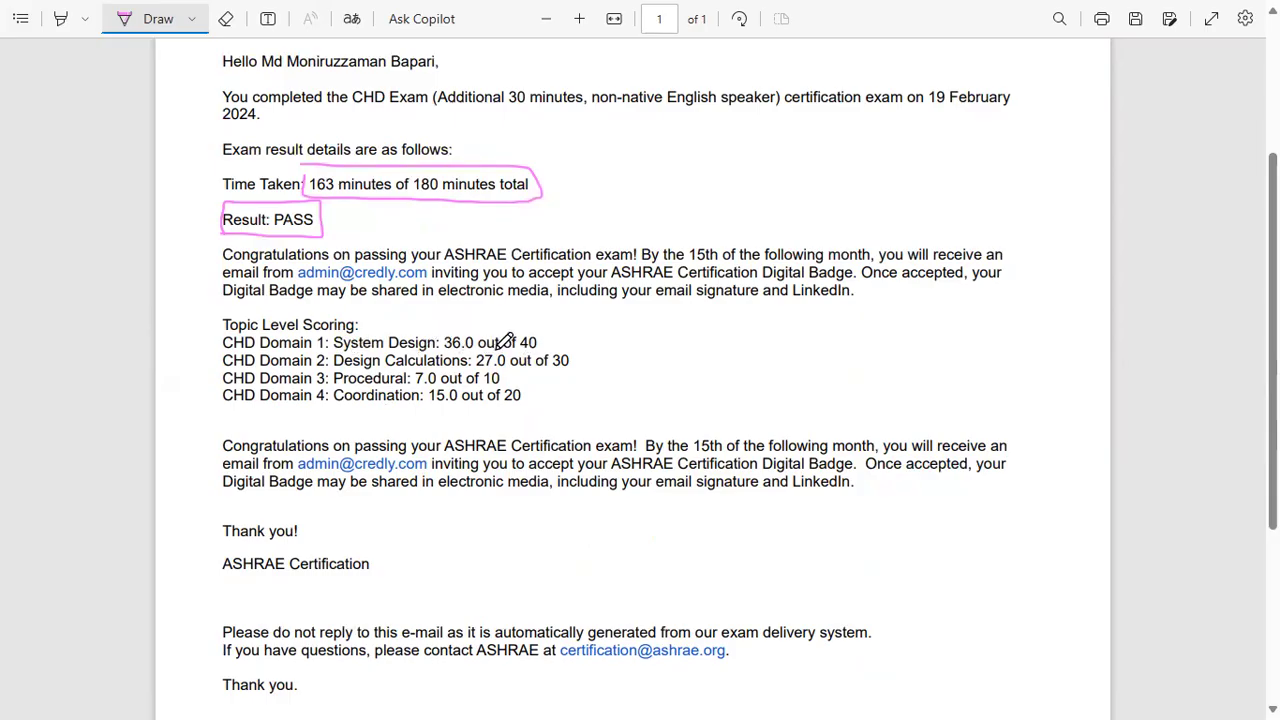
Tick Domain 1–3 scores, box Domain 4's 15.0 out of 20, and exit full screen
{"action": "left_click_drag", "start_coordinate": [545, 345], "coordinate": [553, 338]}
{"action": "left_click_drag", "start_coordinate": [582, 366], "coordinate": [585, 362]}
{"action": "left_click_drag", "start_coordinate": [504, 381], "coordinate": [517, 377]}
{"action": "mouse_move", "coordinate": [418, 407]}
{"action": "left_mouse_down"}
{"action": "mouse_move", "coordinate": [522, 407]}
{"action": "mouse_move", "coordinate": [536, 384]}
{"action": "mouse_move", "coordinate": [430, 378]}
{"action": "mouse_move", "coordinate": [432, 398]}
{"action": "left_mouse_up"}
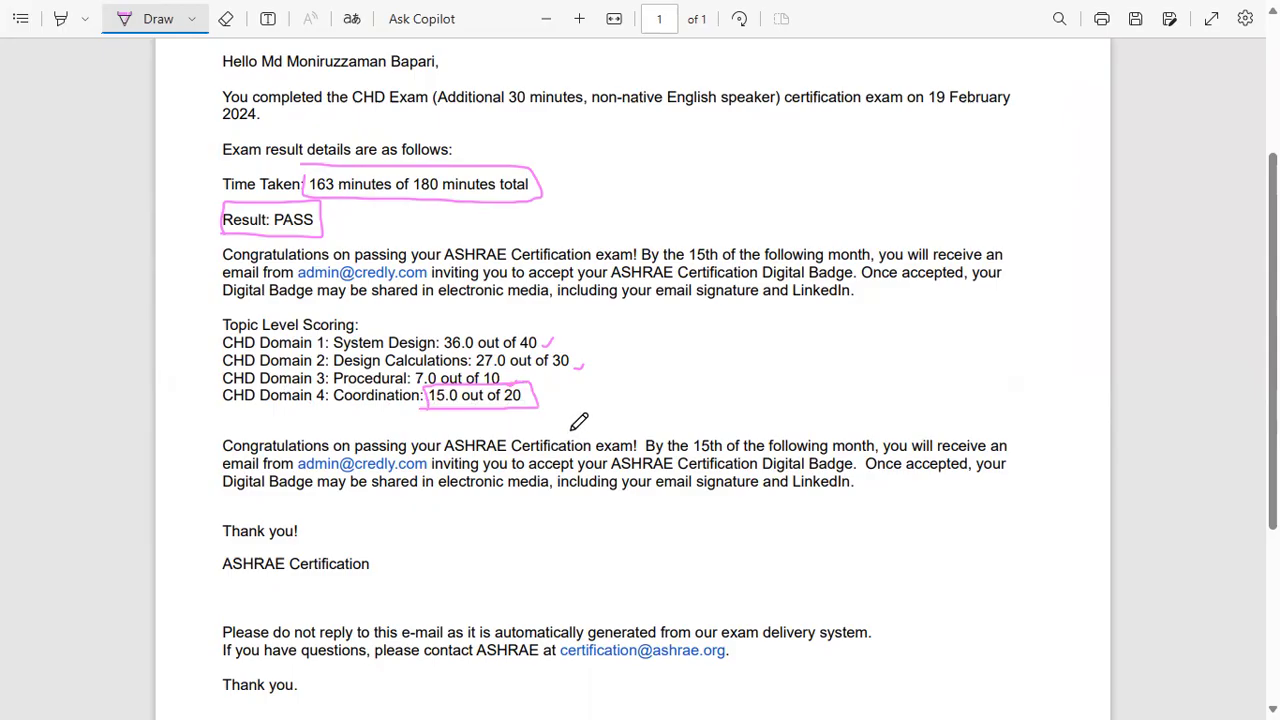
{"action": "scroll", "coordinate": [579, 421], "scroll_direction": "down", "scroll_amount": 3}
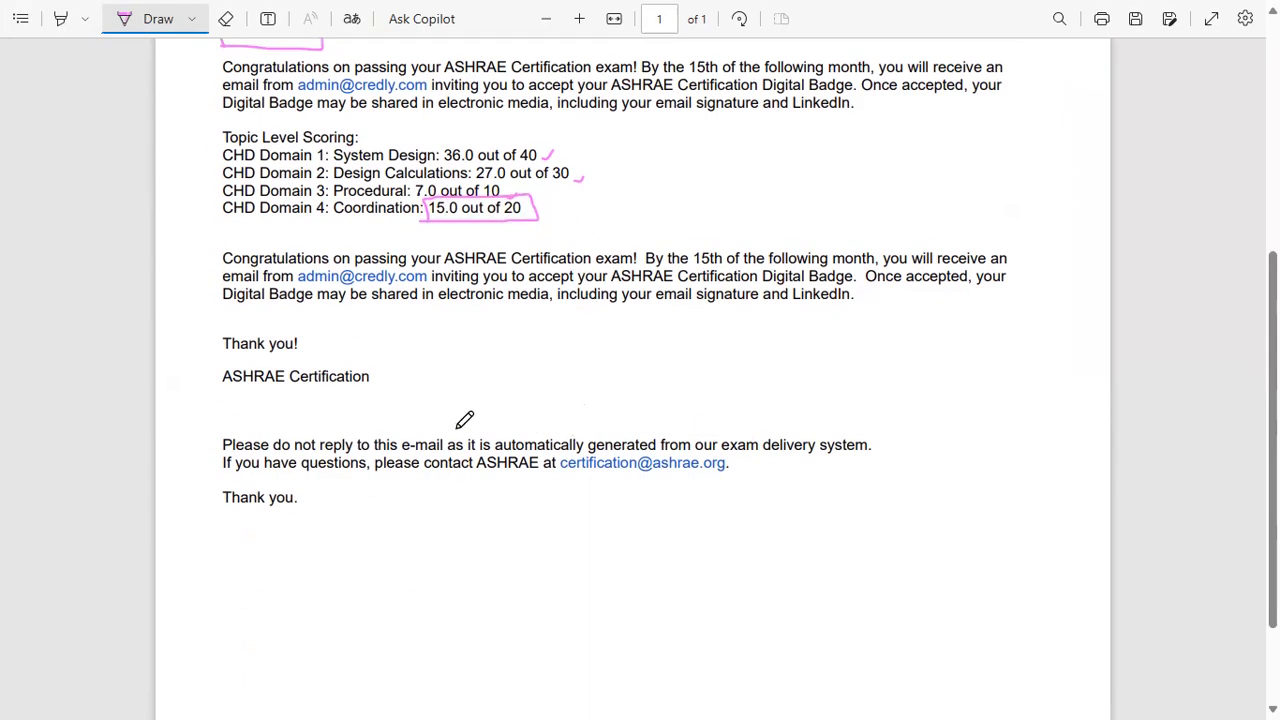
{"action": "scroll", "coordinate": [467, 420], "scroll_direction": "down", "scroll_amount": 2}
{"action": "scroll", "coordinate": [475, 420], "scroll_direction": "up", "scroll_amount": 9}
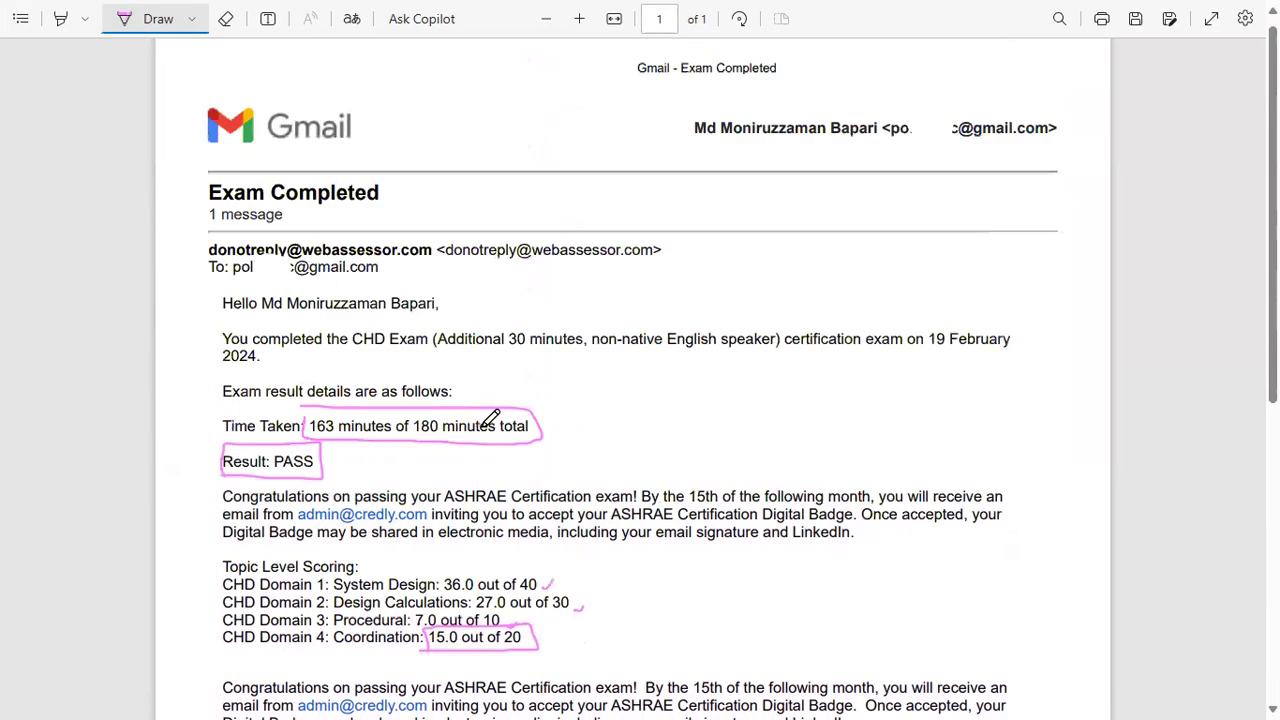
{"action": "key", "text": "F11"}
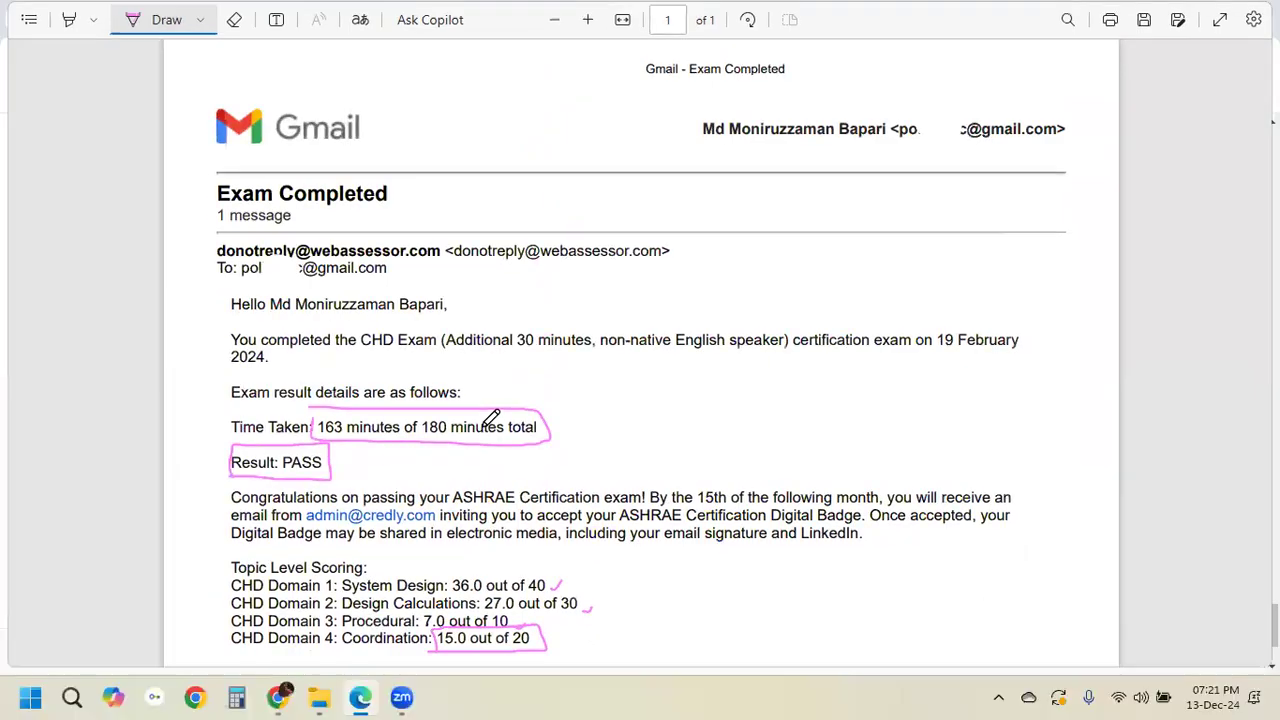
Show the E.pdf certification email full screen with a thin light orange pen
{"action": "left_click", "coordinate": [845, 27]}
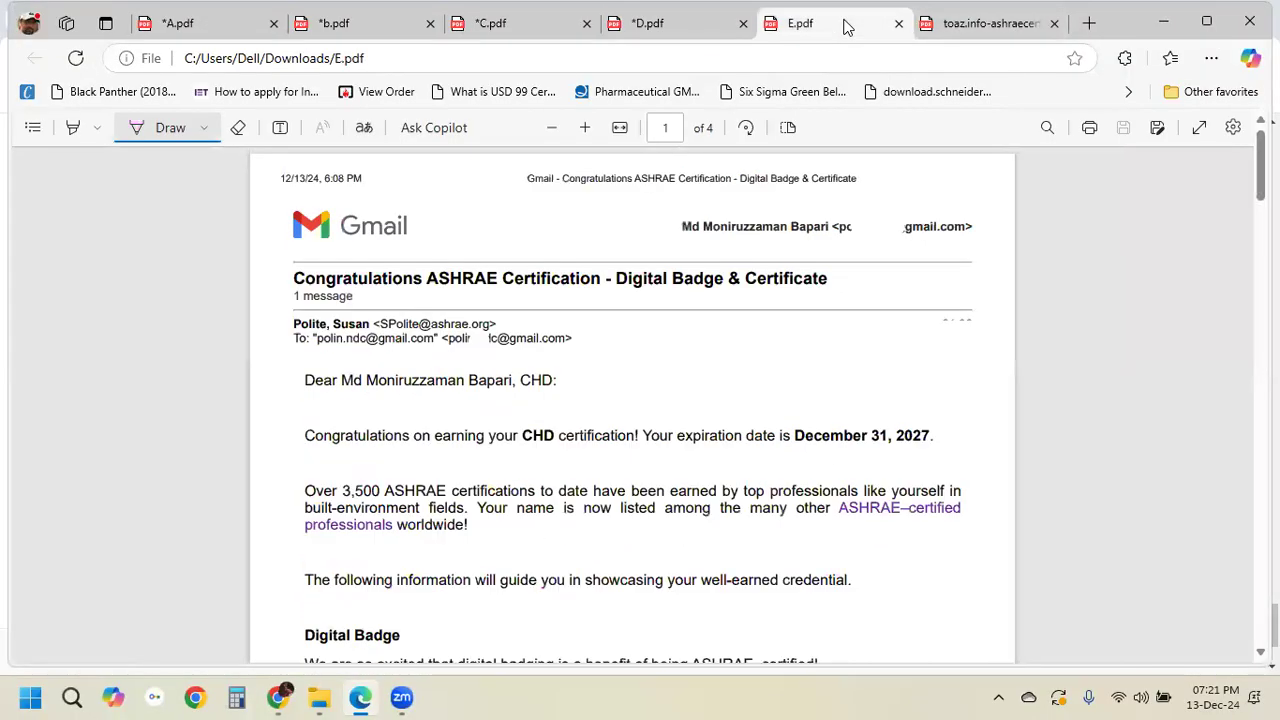
{"action": "key", "text": "F11"}
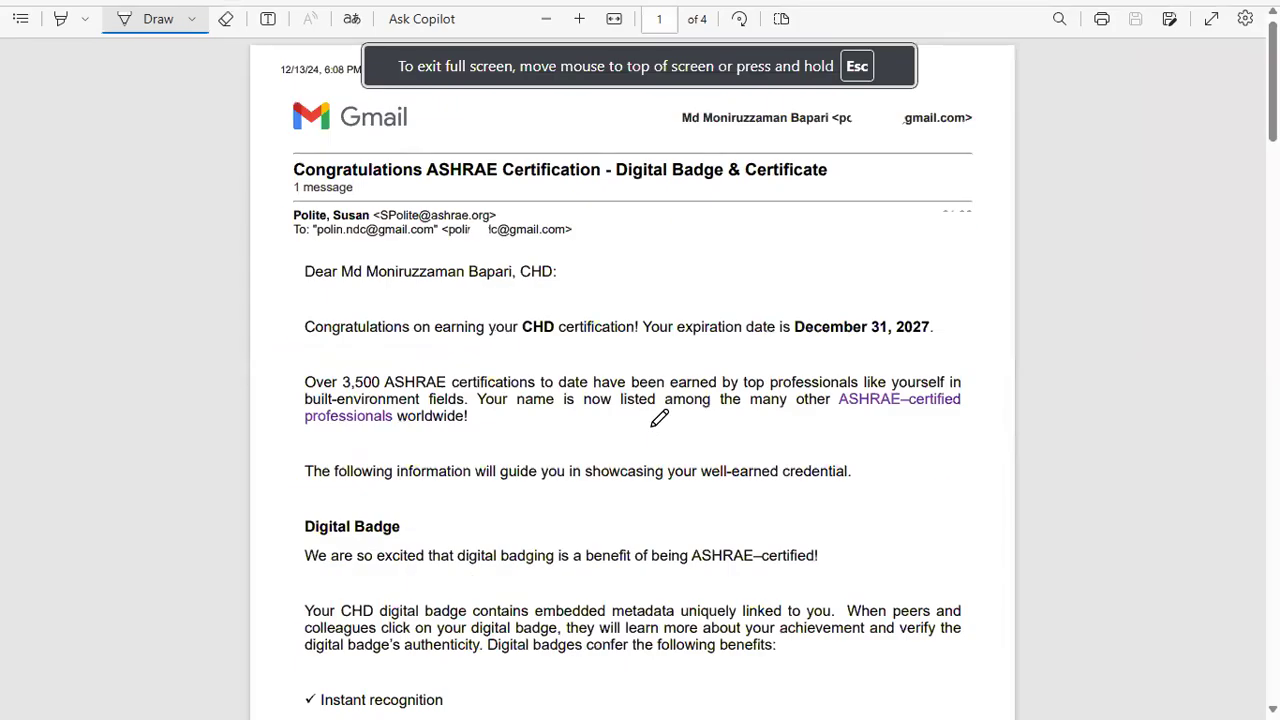
{"action": "left_click", "coordinate": [191, 18]}
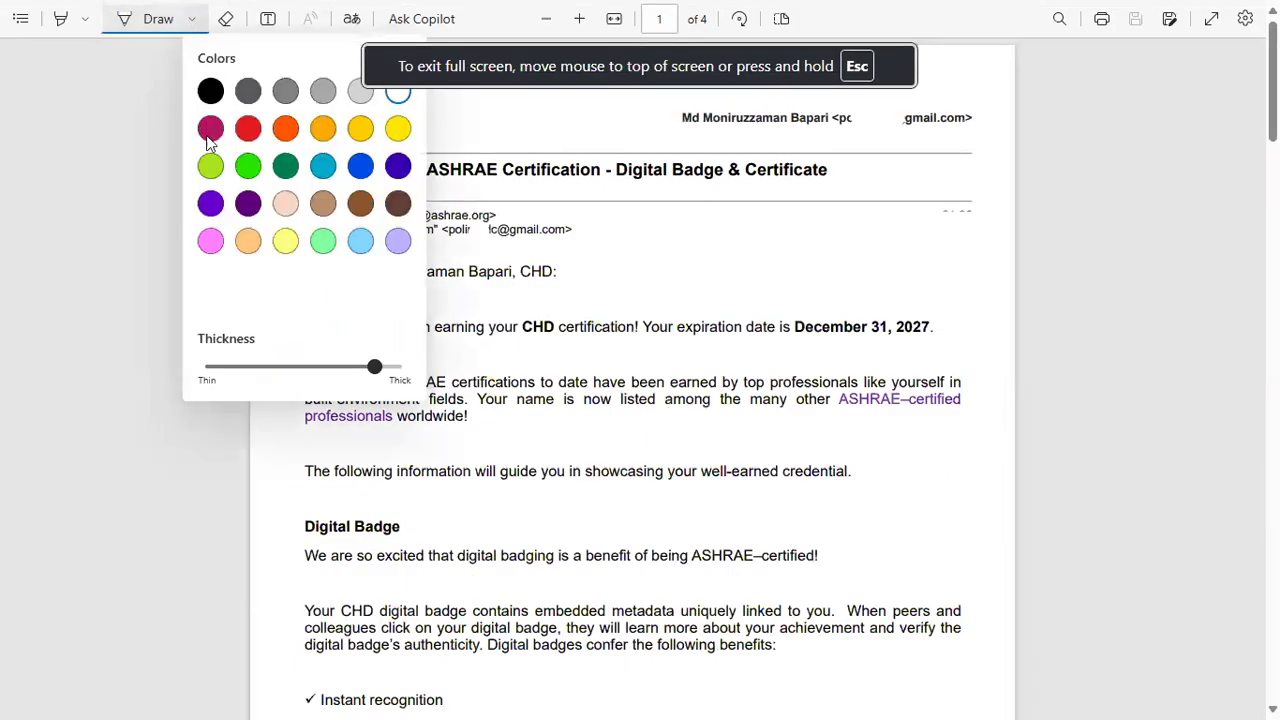
{"action": "left_click_drag", "start_coordinate": [240, 387], "coordinate": [223, 377]}
{"action": "left_click", "coordinate": [232, 367]}
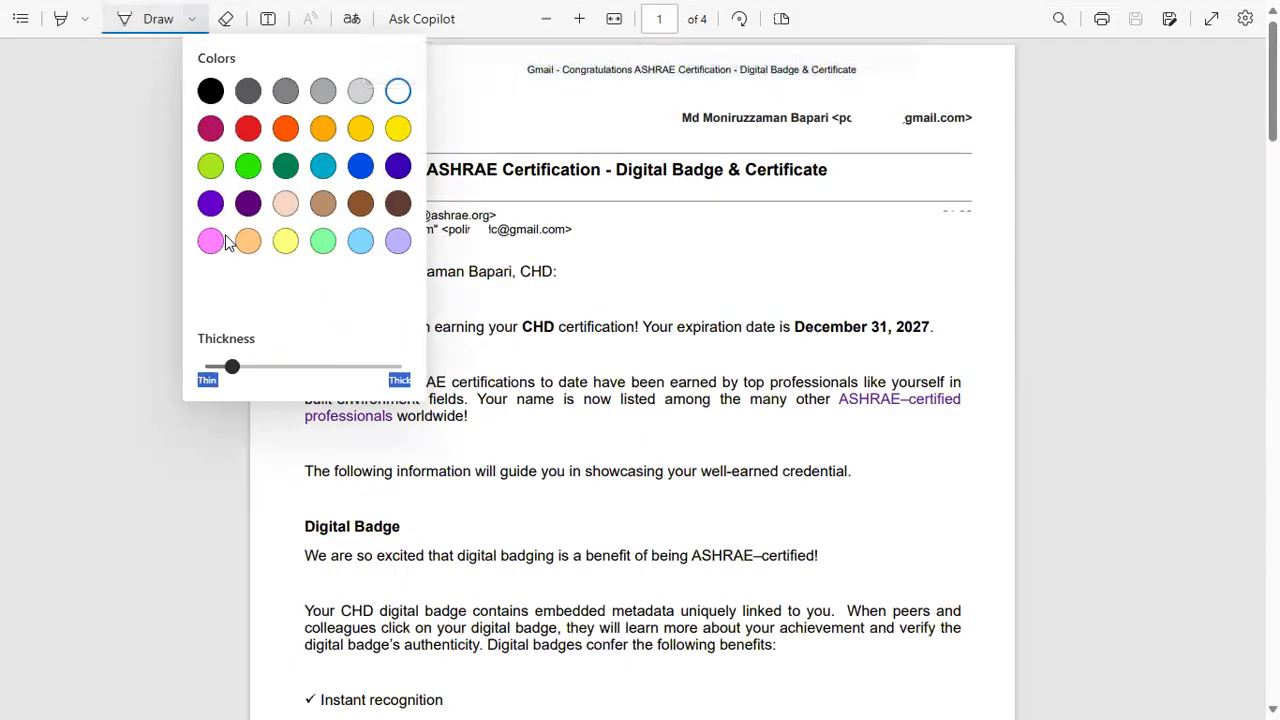
{"action": "left_click", "coordinate": [245, 248]}
Underline 'Digital Badge' and 'Certificate' in orange and scroll through the four pages
{"action": "left_click_drag", "start_coordinate": [620, 183], "coordinate": [811, 185]}
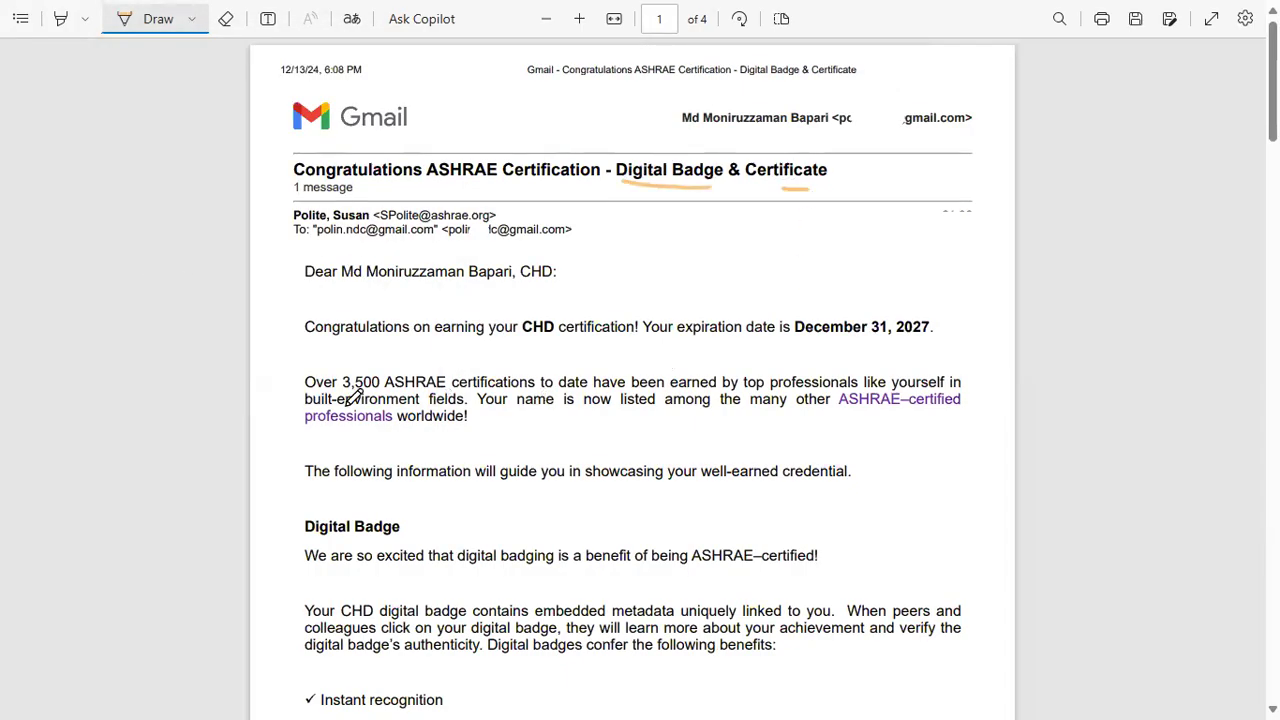
{"action": "scroll", "coordinate": [340, 412], "scroll_direction": "down", "scroll_amount": 3}
{"action": "scroll", "coordinate": [331, 417], "scroll_direction": "down", "scroll_amount": 3}
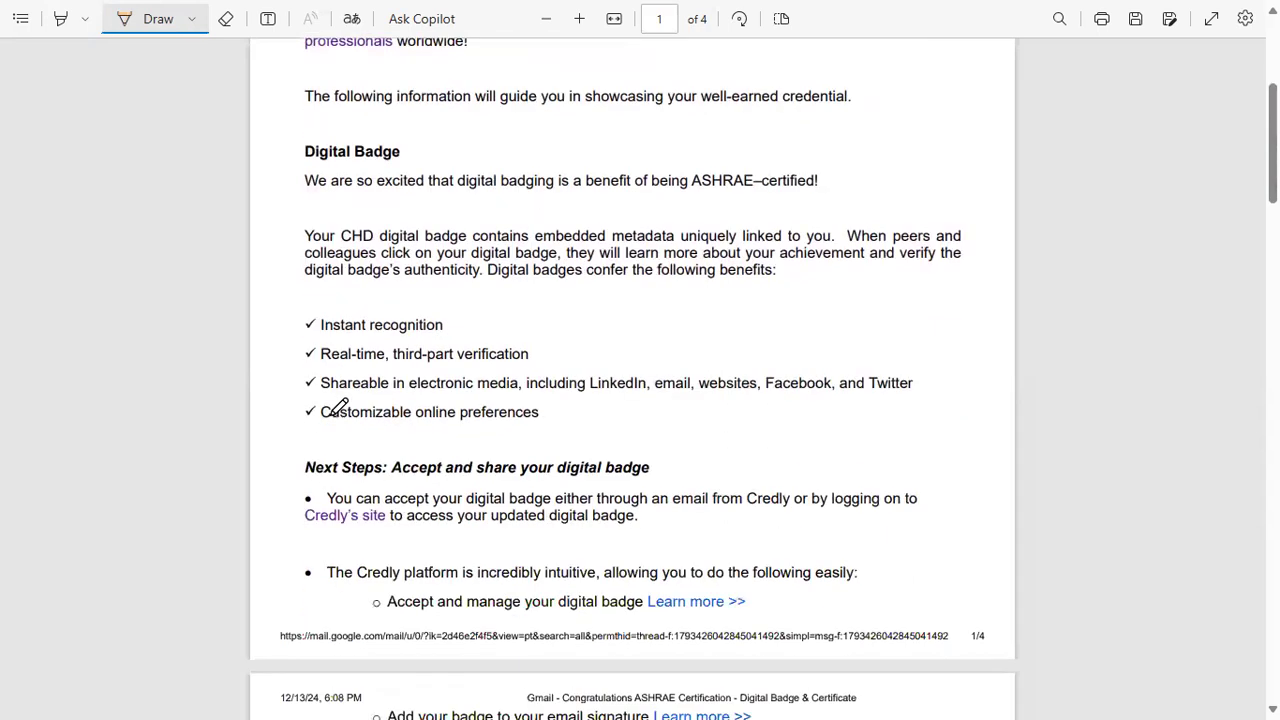
{"action": "scroll", "coordinate": [407, 455], "scroll_direction": "down", "scroll_amount": 2}
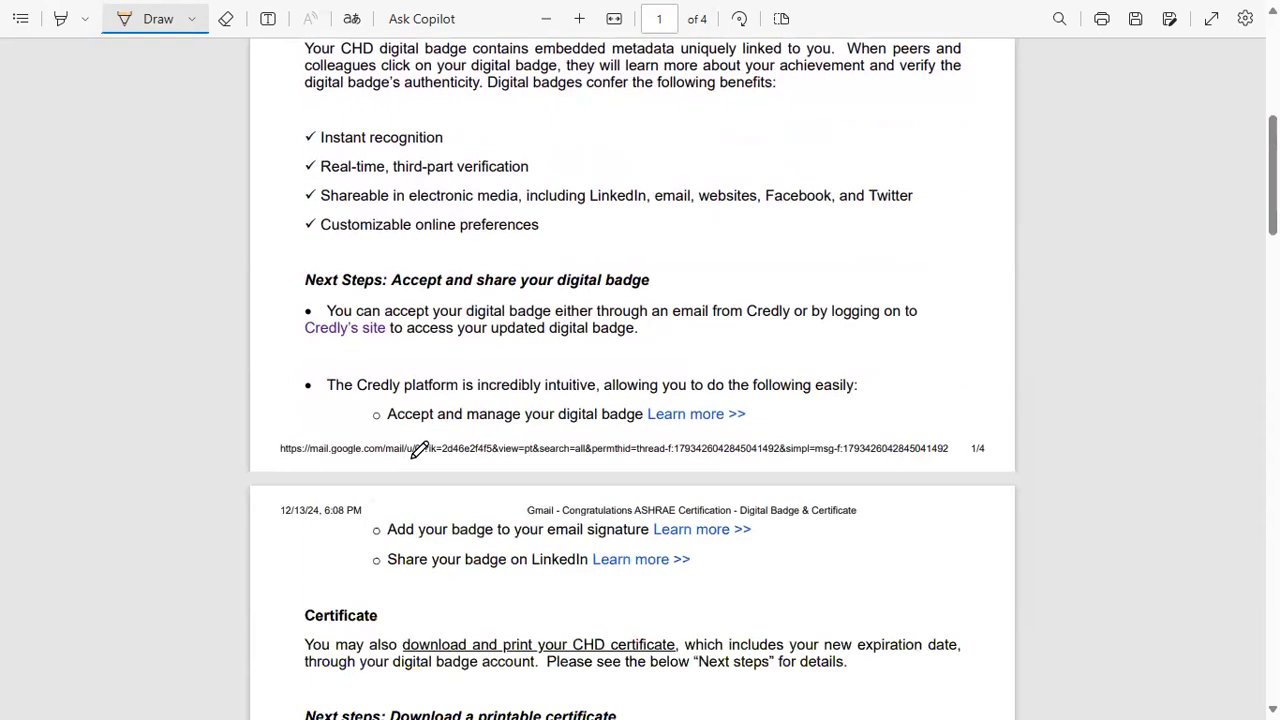
{"action": "scroll", "coordinate": [550, 430], "scroll_direction": "down", "scroll_amount": 2}
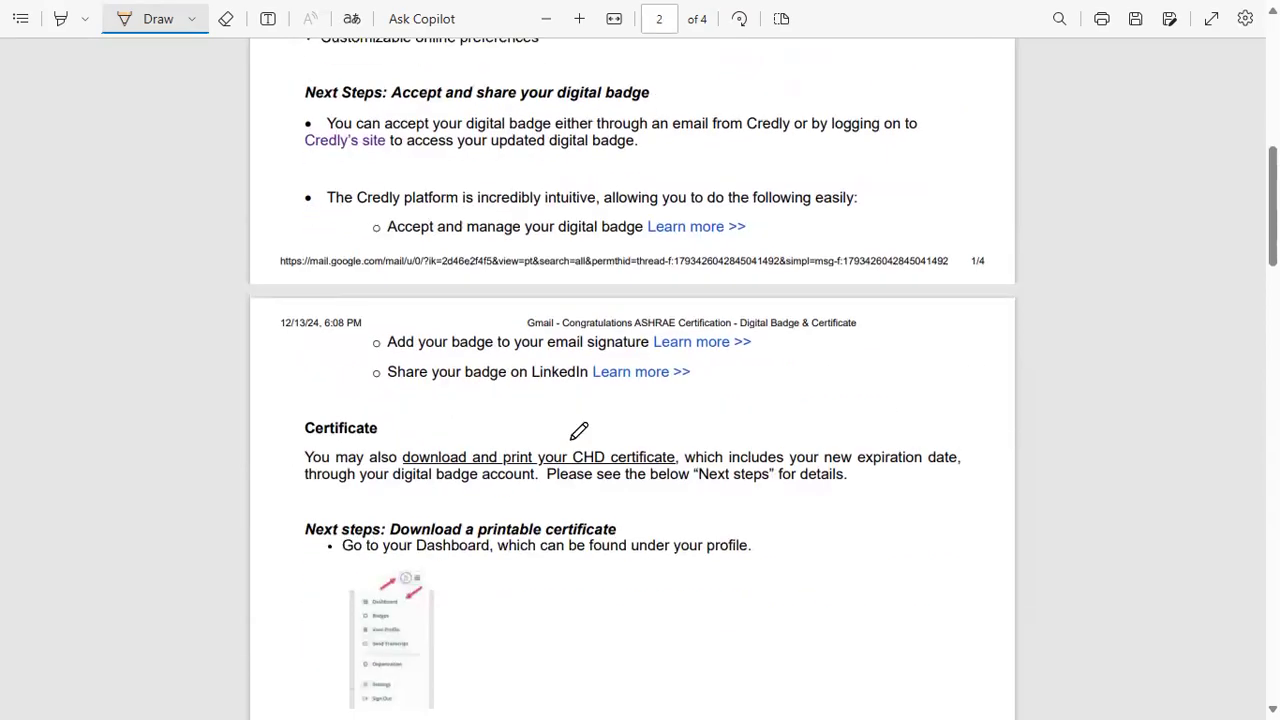
{"action": "scroll", "coordinate": [570, 432], "scroll_direction": "down", "scroll_amount": 2}
{"action": "scroll", "coordinate": [480, 397], "scroll_direction": "down", "scroll_amount": 14}
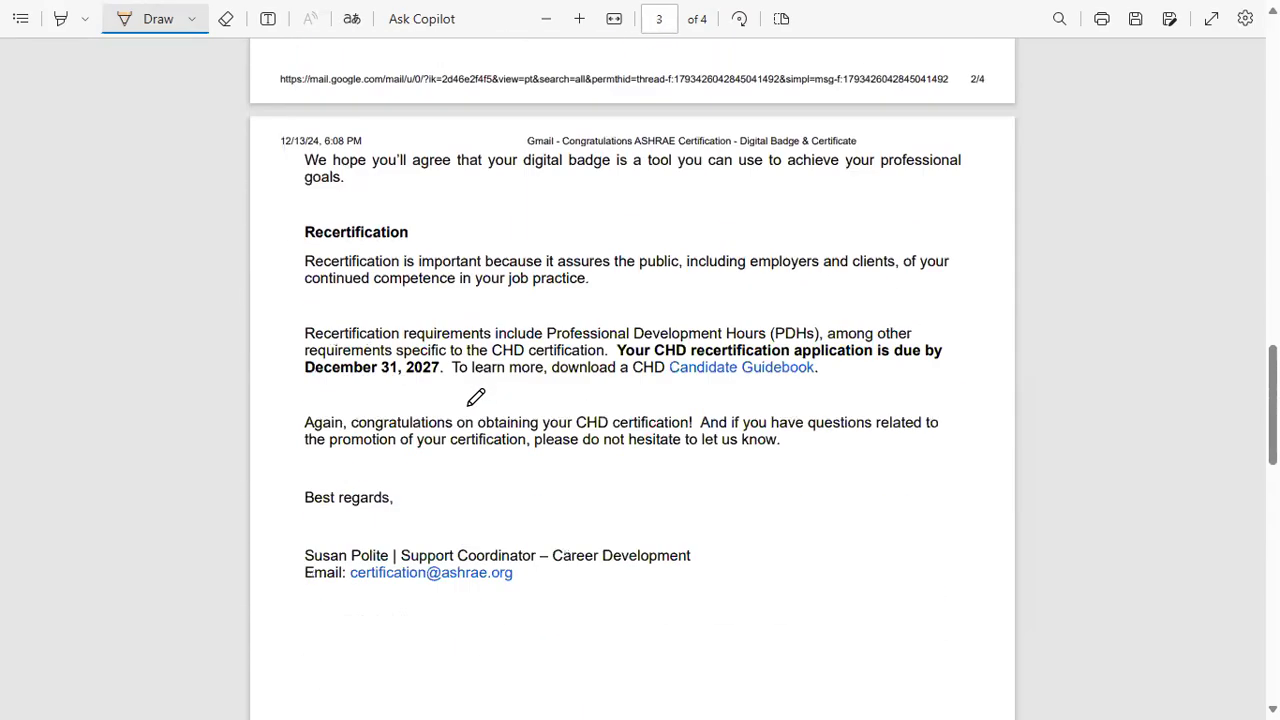
{"action": "scroll", "coordinate": [500, 391], "scroll_direction": "down", "scroll_amount": 6}
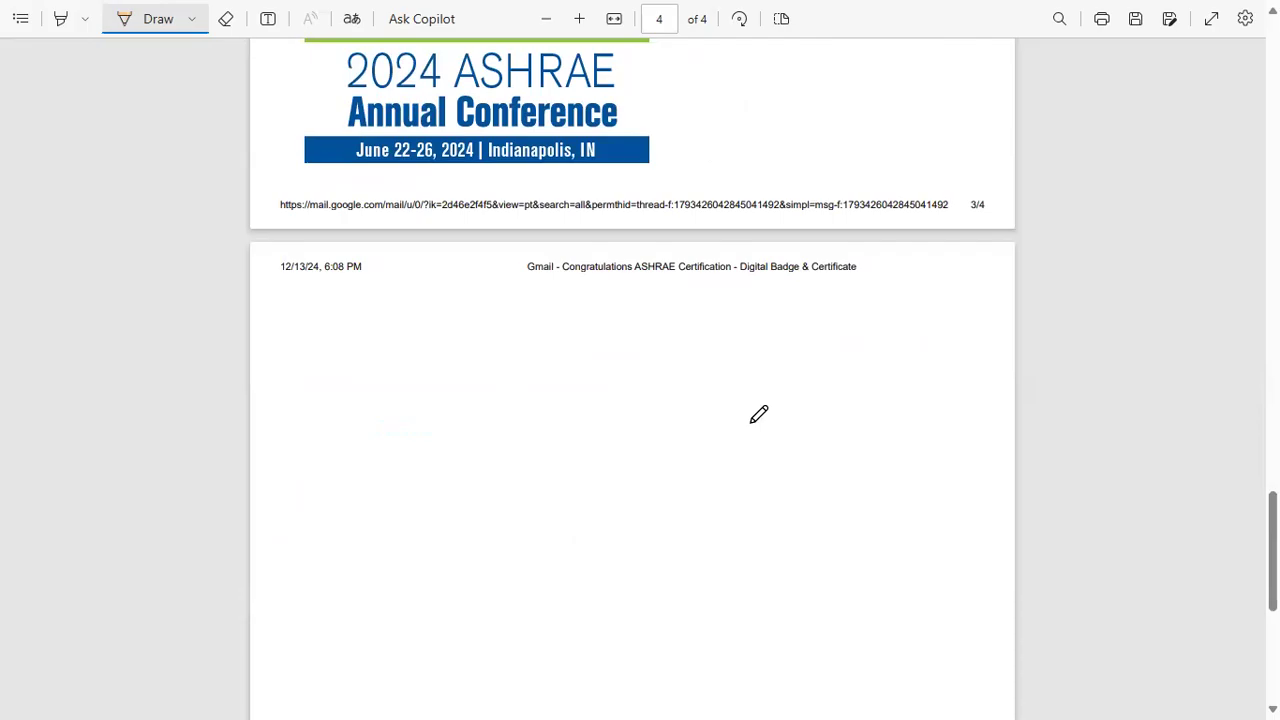
{"action": "scroll", "coordinate": [760, 414], "scroll_direction": "up", "scroll_amount": 8}
{"action": "scroll", "coordinate": [768, 414], "scroll_direction": "up", "scroll_amount": 20}
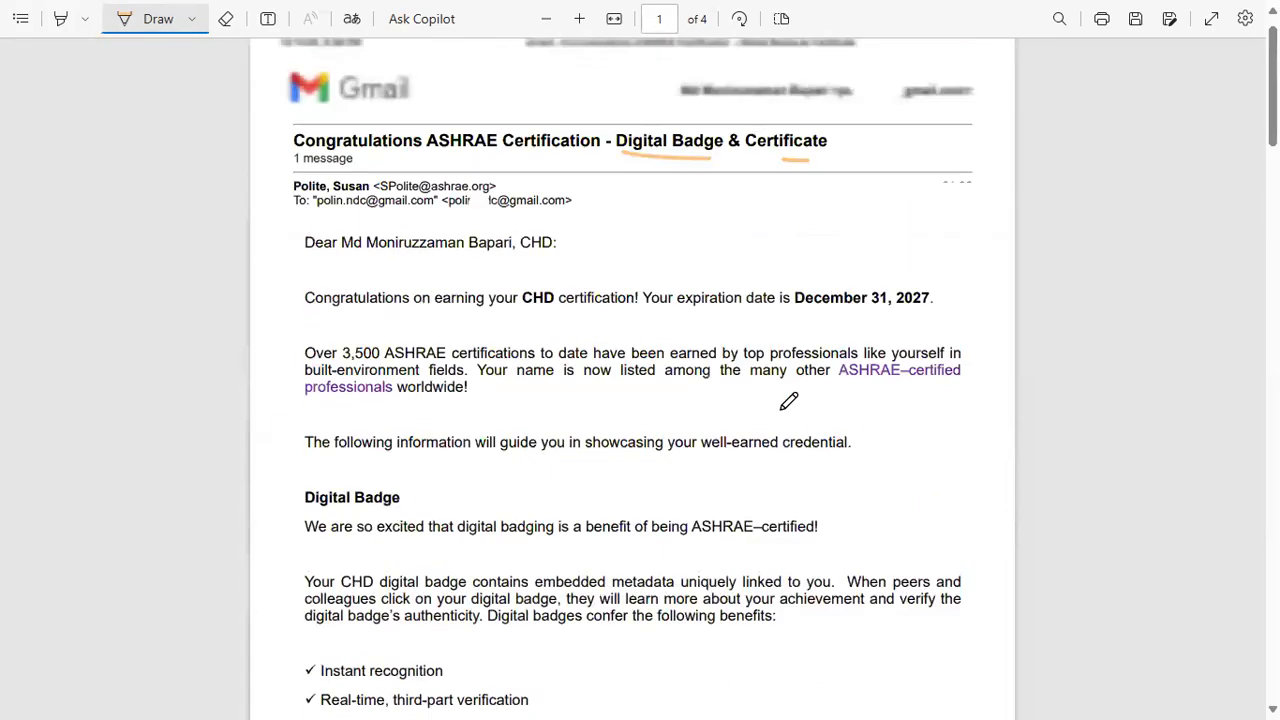
{"action": "scroll", "coordinate": [788, 398], "scroll_direction": "up", "scroll_amount": 1}
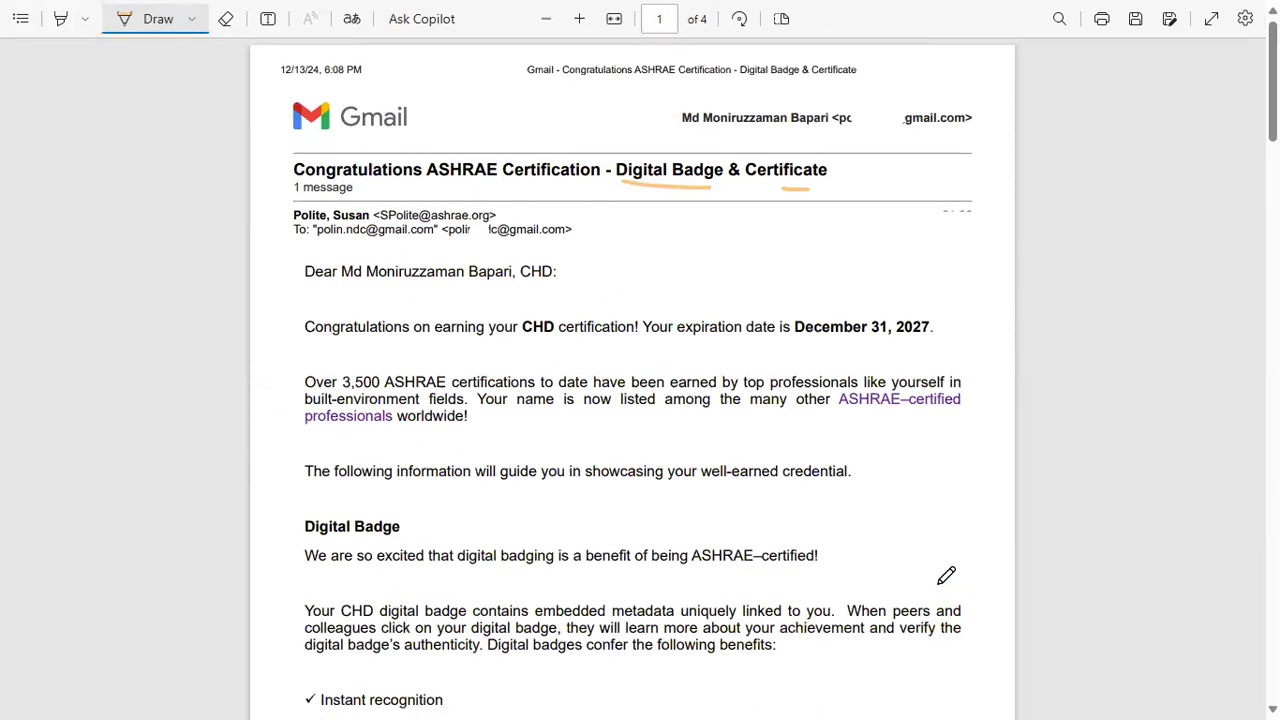